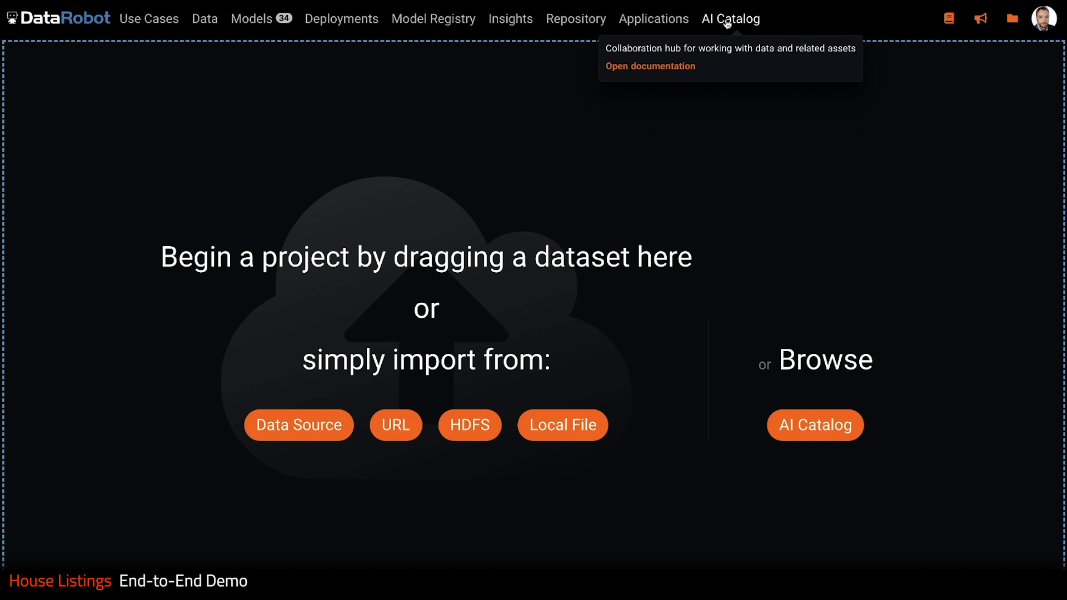
Step: Search the AI Catalog for 'house' and open the Utah House Listings dataset
{"action": "left_click", "coordinate": [726, 20]}
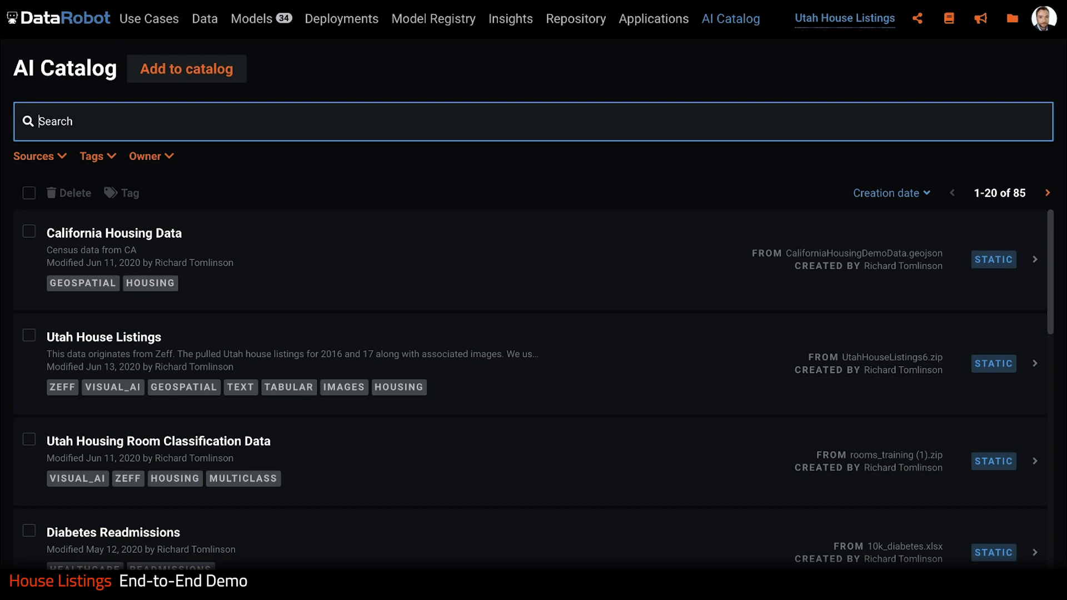
{"action": "type", "text": "hous"}
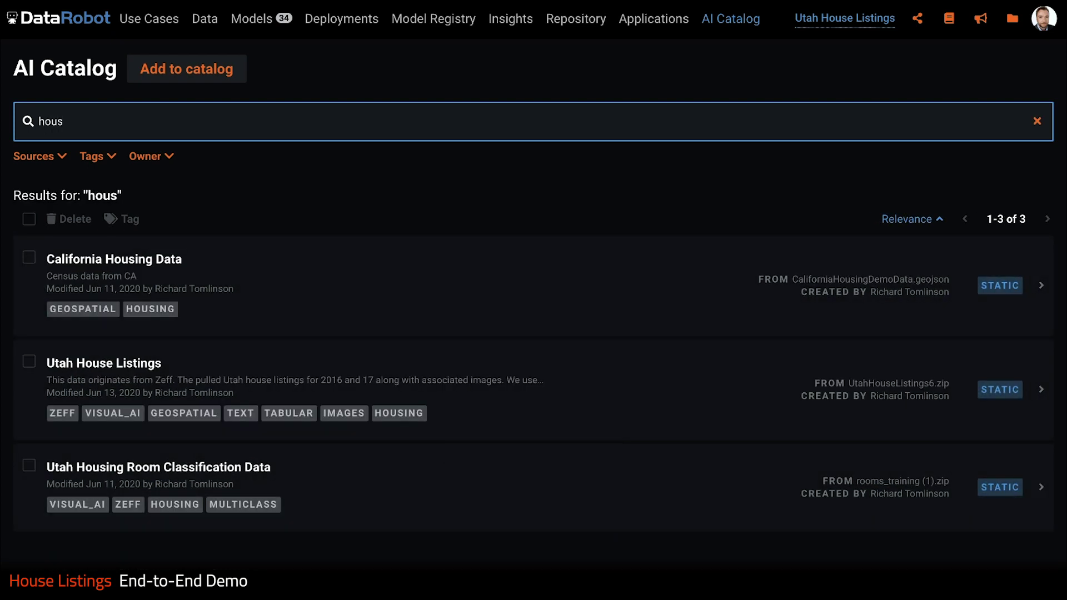
{"action": "type", "text": "e"}
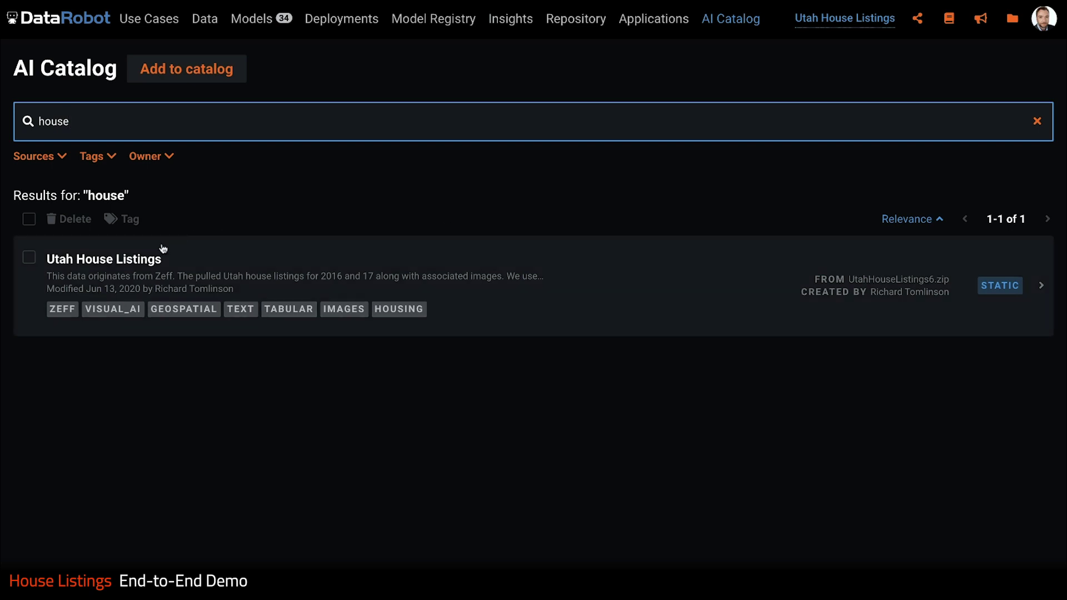
{"action": "left_click", "coordinate": [152, 265]}
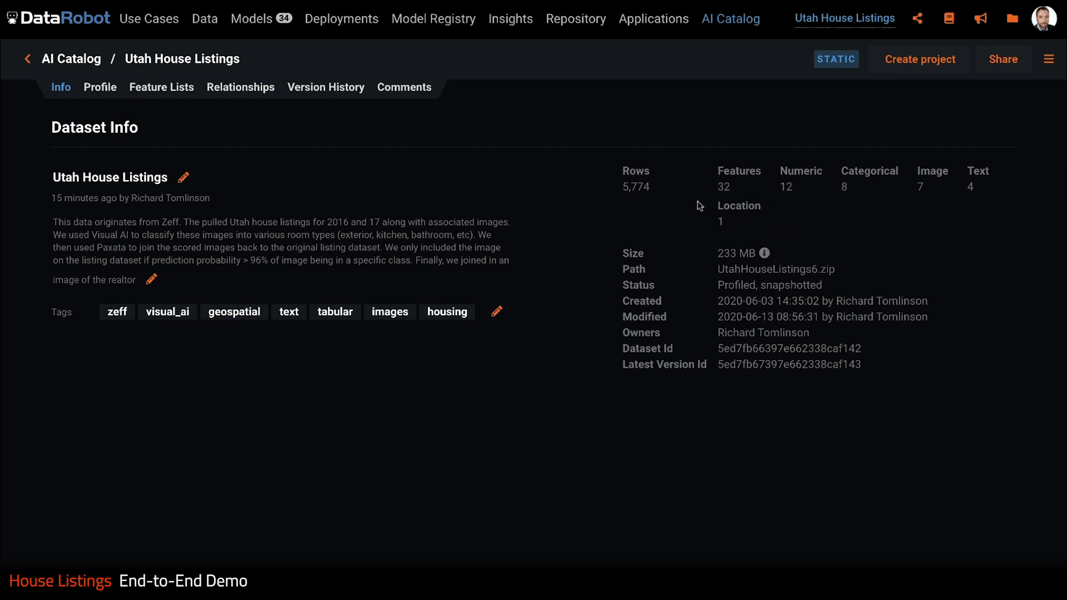
Step: Open the dataset's Profile and page the sample data to columns 21–32, including heating, cooling and schools
{"action": "left_click", "coordinate": [107, 89]}
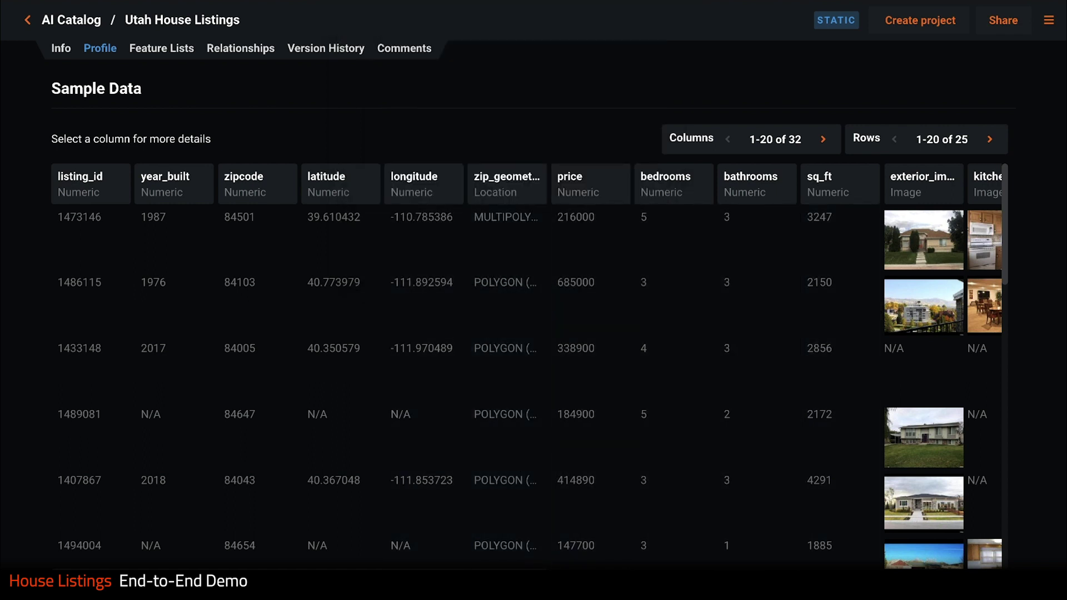
{"action": "scroll", "coordinate": [527, 367], "scroll_direction": "right", "scroll_amount": 8}
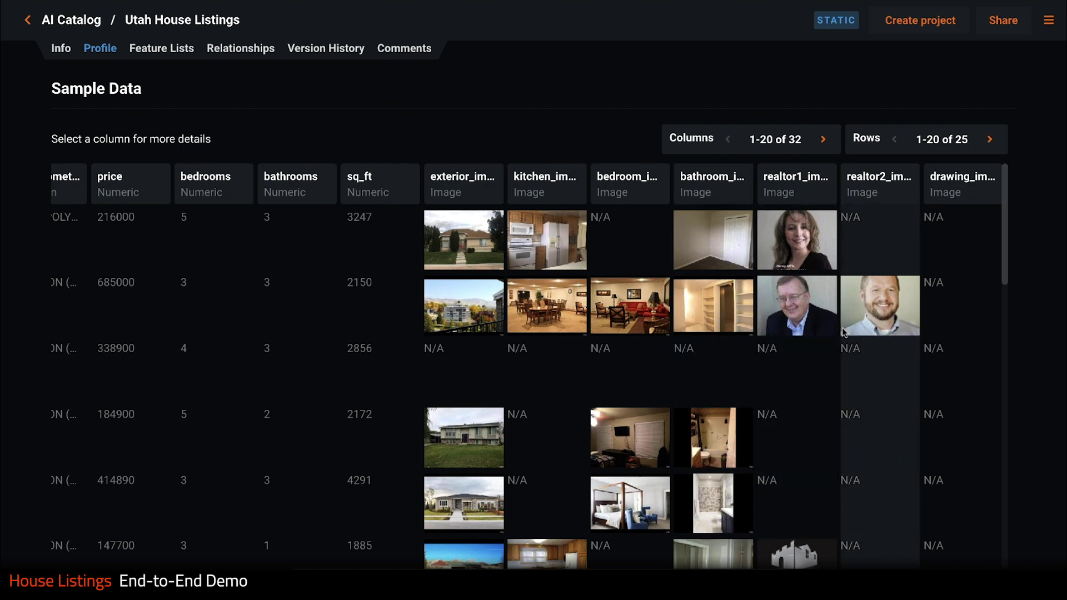
{"action": "scroll", "coordinate": [842, 334], "scroll_direction": "right", "scroll_amount": 6}
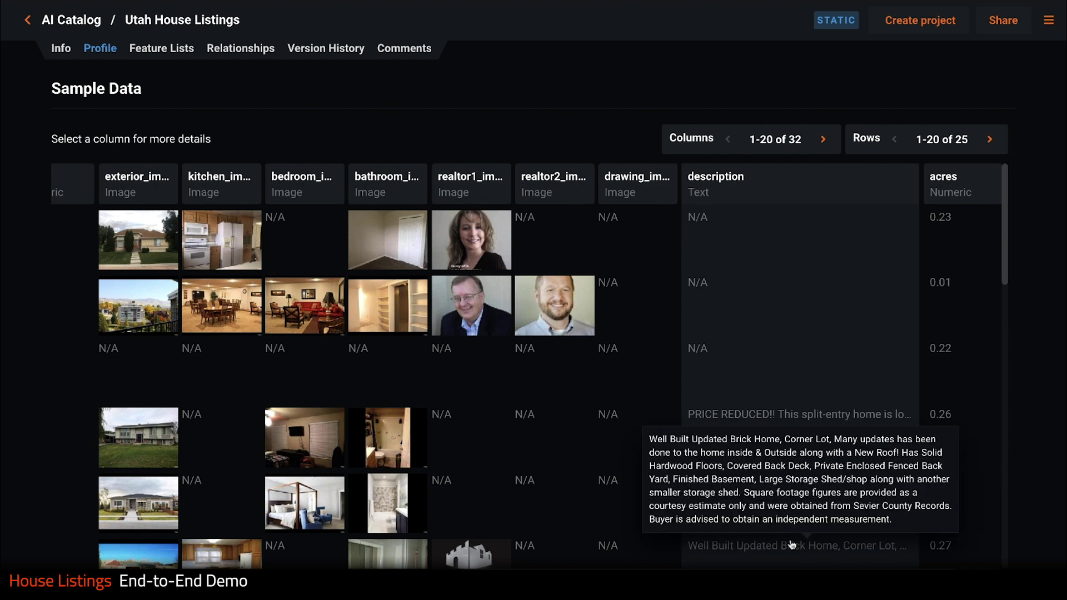
{"action": "left_click", "coordinate": [823, 139]}
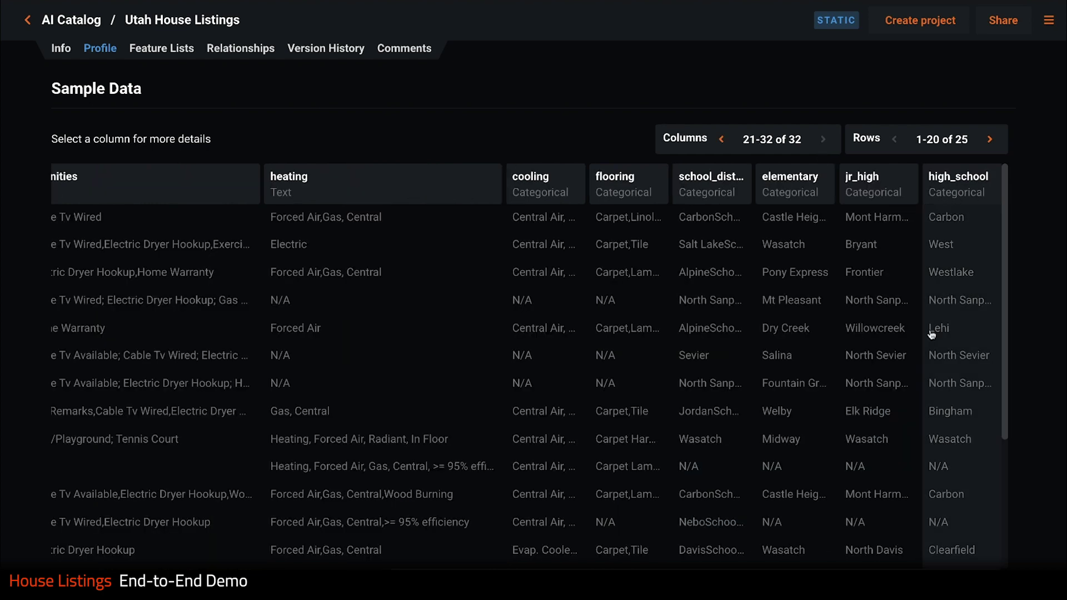
Step: Return to the first 20 columns and open the Utah House Listings prep project
{"action": "left_click", "coordinate": [721, 139]}
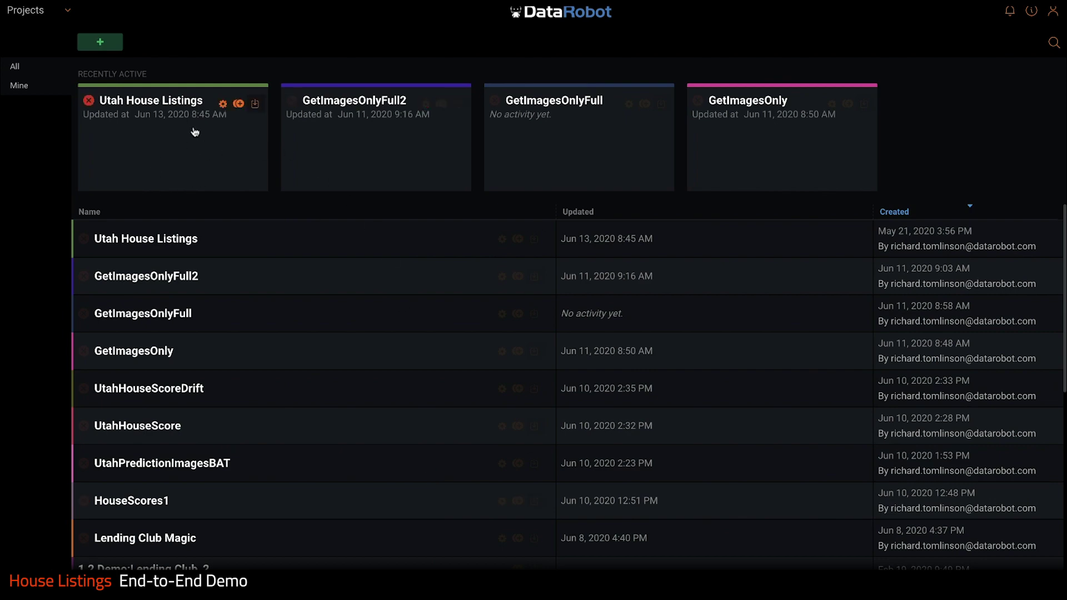
{"action": "left_click", "coordinate": [160, 106]}
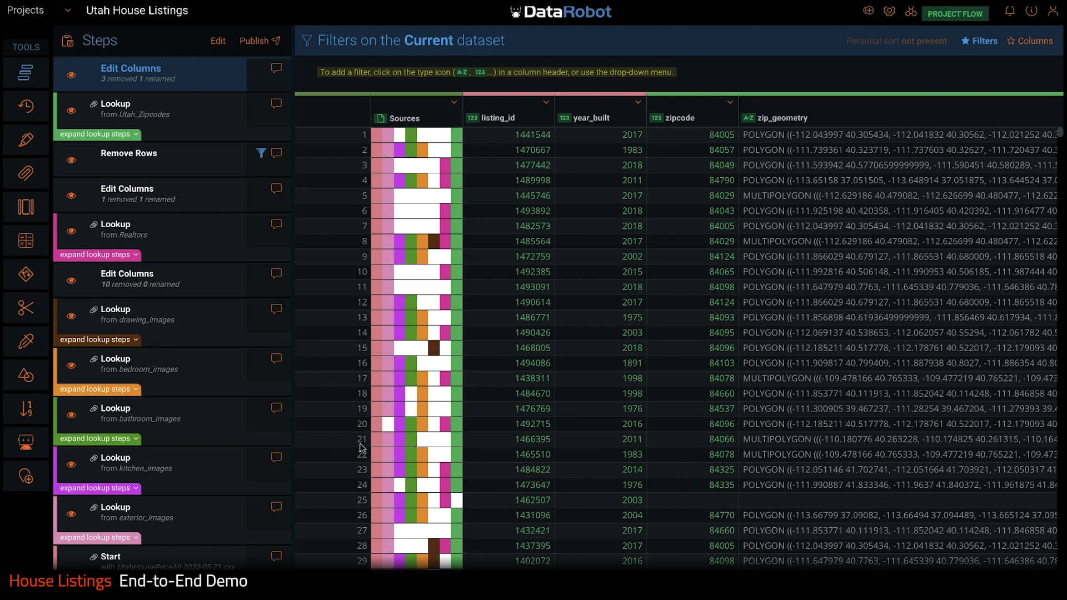
{"action": "scroll", "coordinate": [344, 542], "scroll_direction": "down", "scroll_amount": 1}
{"action": "scroll", "coordinate": [344, 541], "scroll_direction": "down", "scroll_amount": 1}
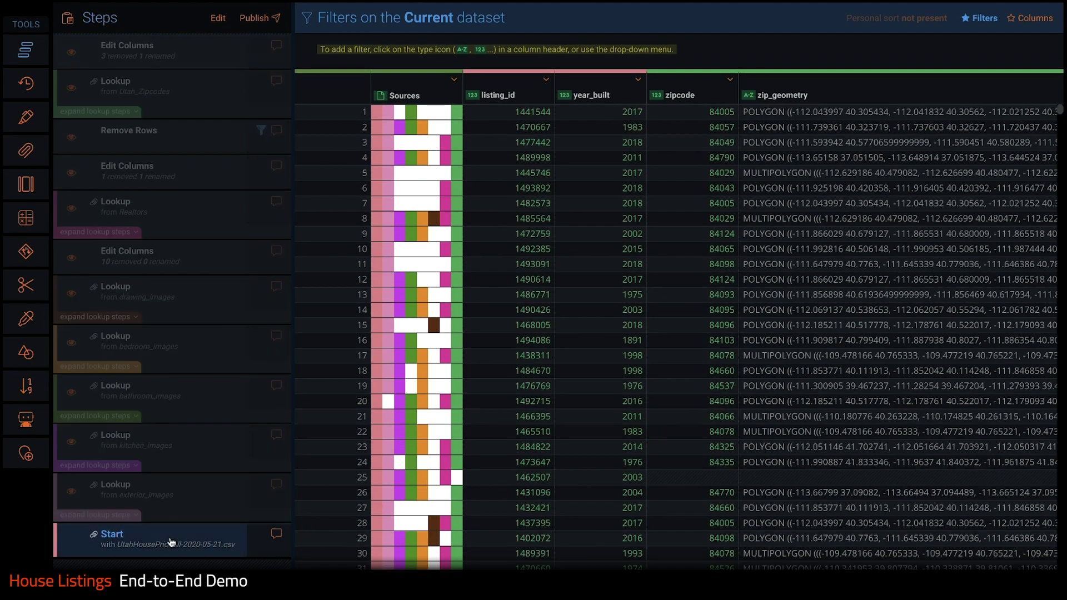
Step: Inspect the raw UtahHousePriceAll-2020-05-21.csv data at the project's Start step
{"action": "left_click", "coordinate": [171, 542]}
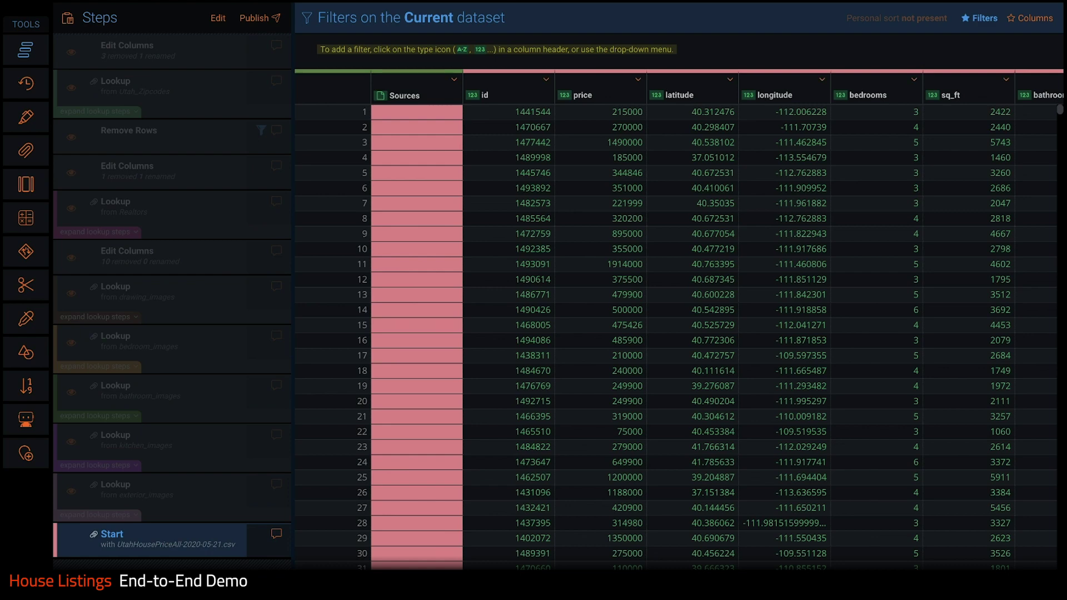
{"action": "scroll", "coordinate": [675, 333], "scroll_direction": "right", "scroll_amount": 5}
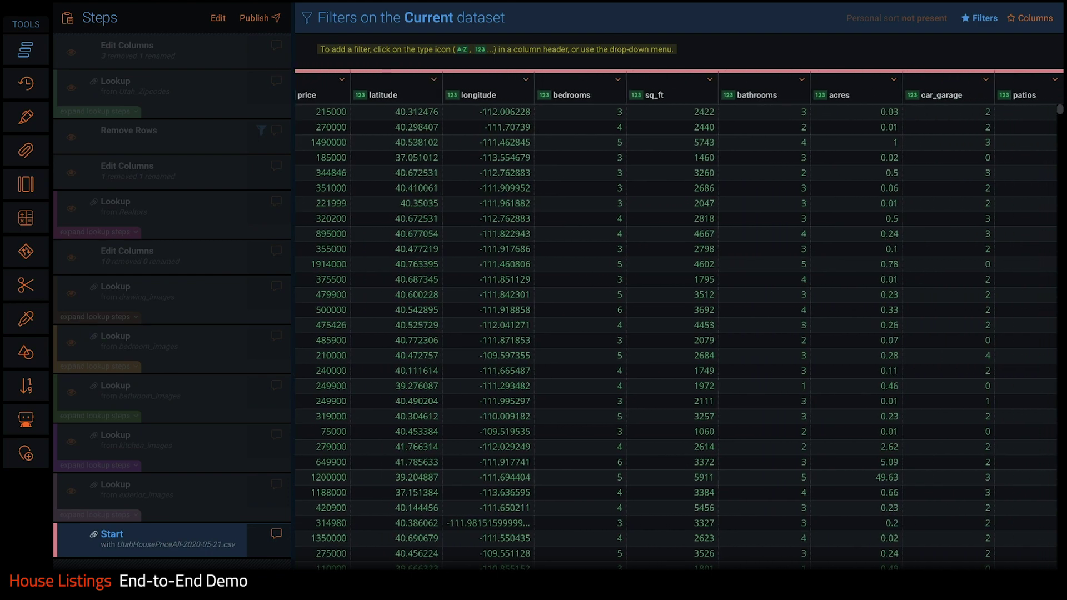
{"action": "scroll", "coordinate": [675, 334], "scroll_direction": "right", "scroll_amount": 8}
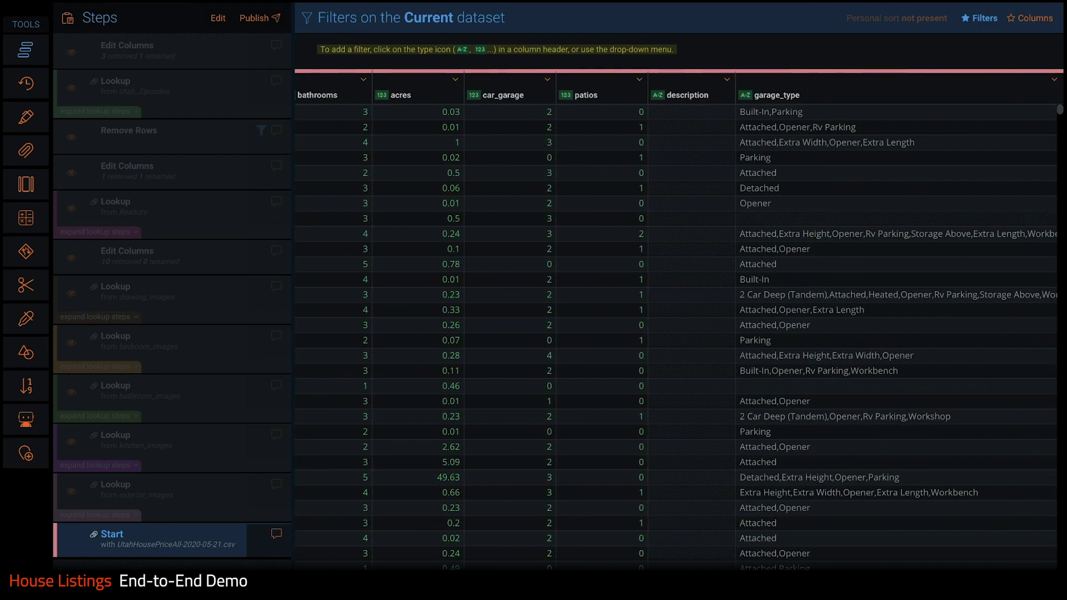
{"action": "scroll", "coordinate": [675, 333], "scroll_direction": "right", "scroll_amount": 7}
{"action": "scroll", "coordinate": [675, 333], "scroll_direction": "left", "scroll_amount": 7}
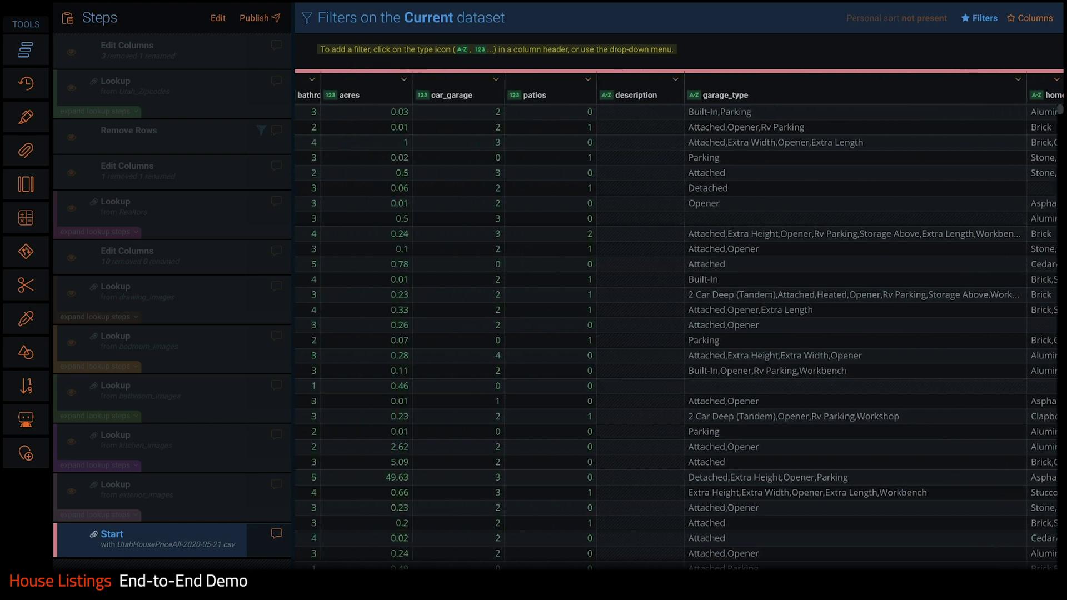
{"action": "scroll", "coordinate": [675, 334], "scroll_direction": "left", "scroll_amount": 13}
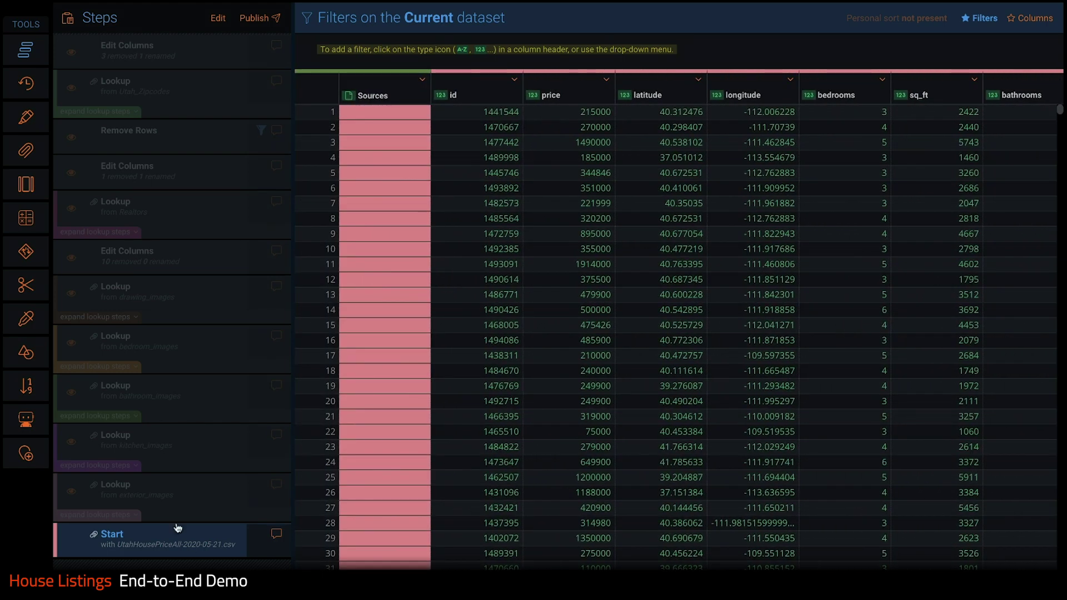
Step: Return to the final prepared data and bring up Publish AnswerSet, prefilled as Utah House Listings version 17
{"action": "left_click", "coordinate": [170, 56]}
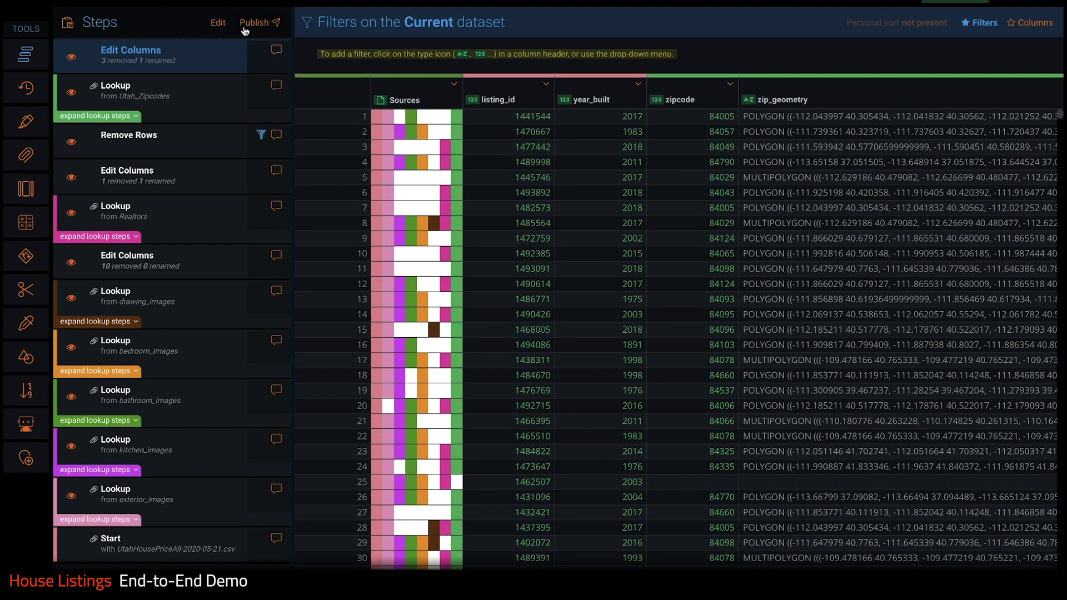
{"action": "scroll", "coordinate": [248, 48], "scroll_direction": "up", "scroll_amount": 1}
{"action": "left_click", "coordinate": [246, 46]}
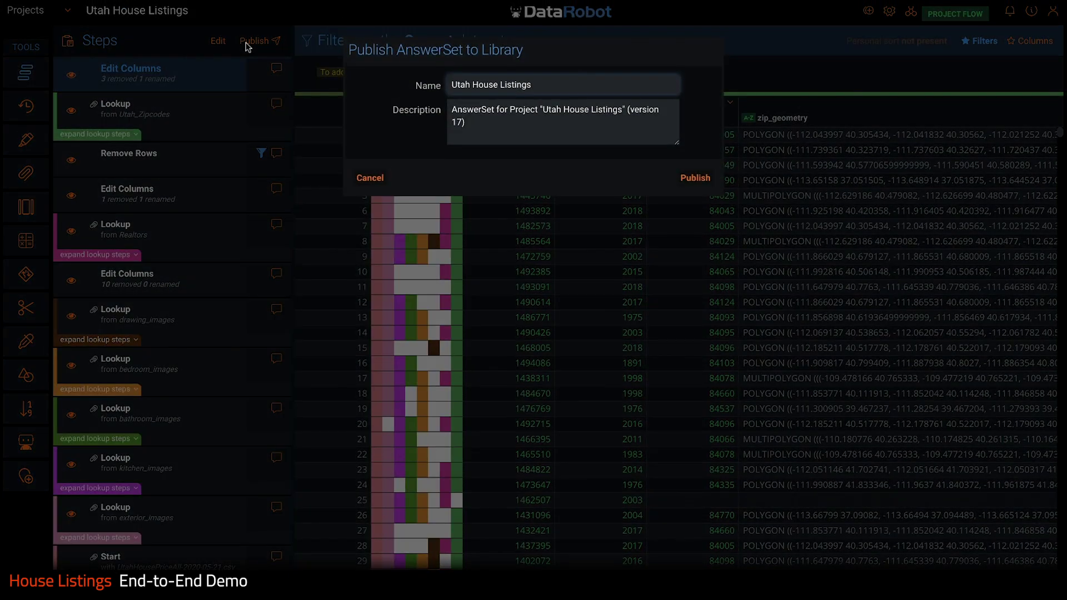
Step: Confirm the AnswerSet publish, then create a project from Utah House Listings and review its 37 profiled features
{"action": "left_click", "coordinate": [684, 181]}
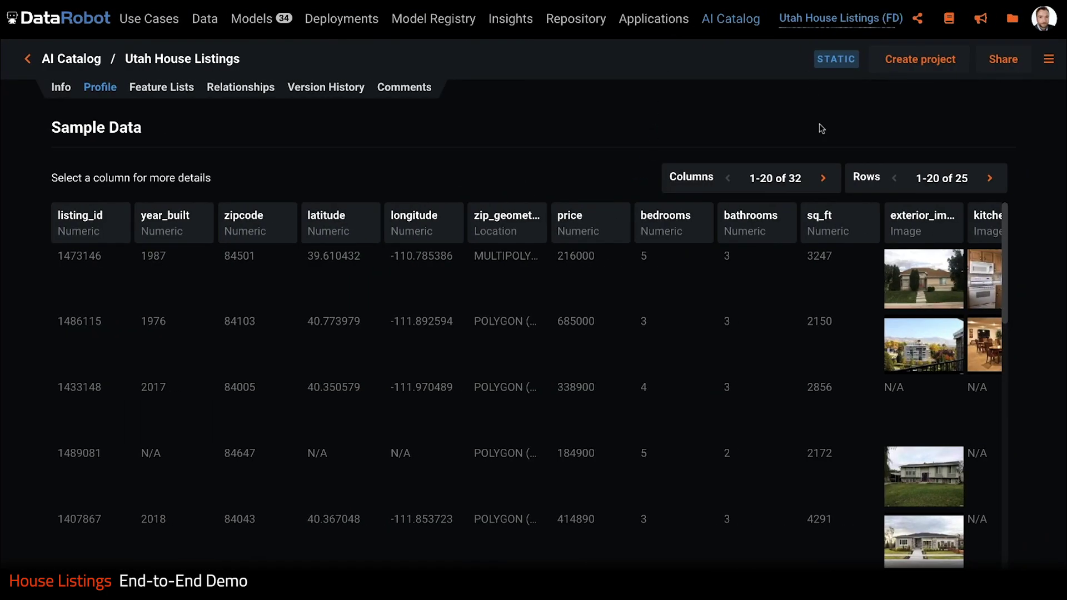
{"action": "left_click", "coordinate": [903, 66]}
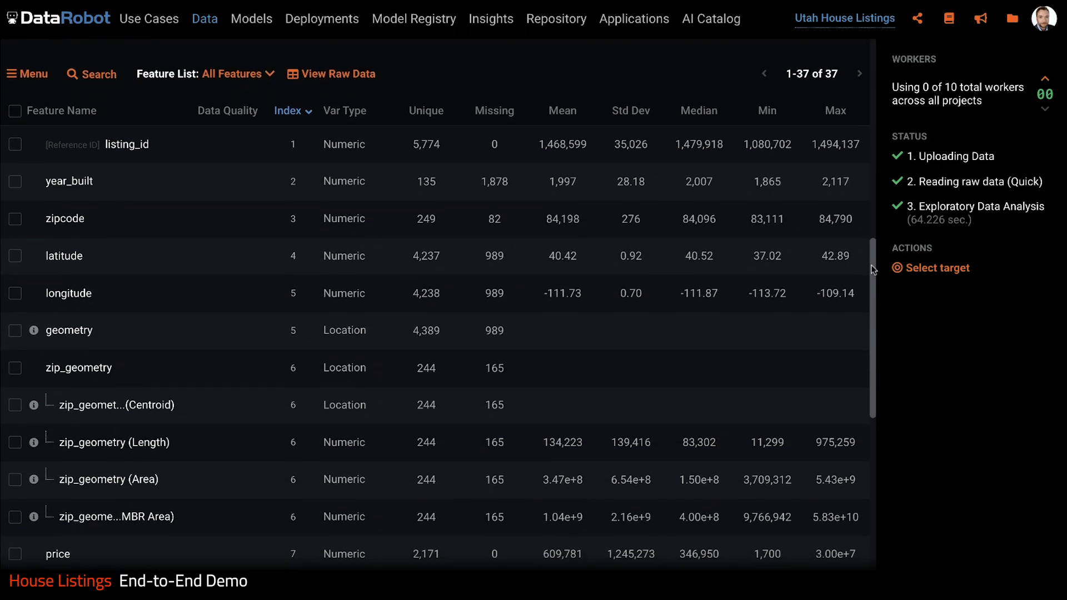
{"action": "scroll", "coordinate": [873, 271], "scroll_direction": "down", "scroll_amount": 1}
{"action": "left_click_drag", "start_coordinate": [872, 270], "coordinate": [876, 66]}
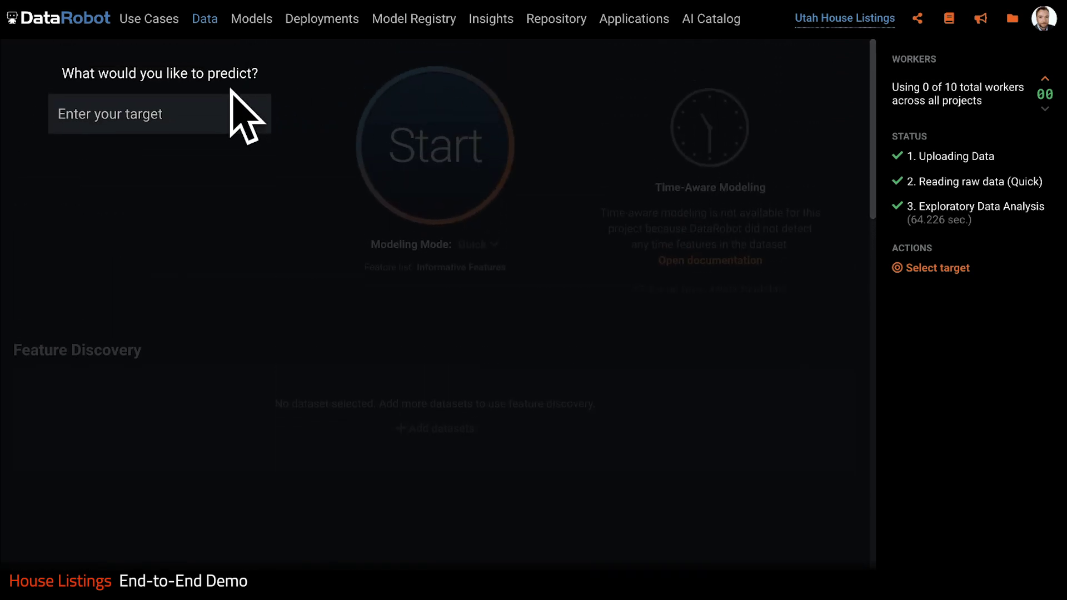
Step: Pick 'price' as the target after typing 'pri', and dismiss the Geospatial features notice
{"action": "left_click", "coordinate": [219, 108]}
{"action": "type", "text": "pr"}
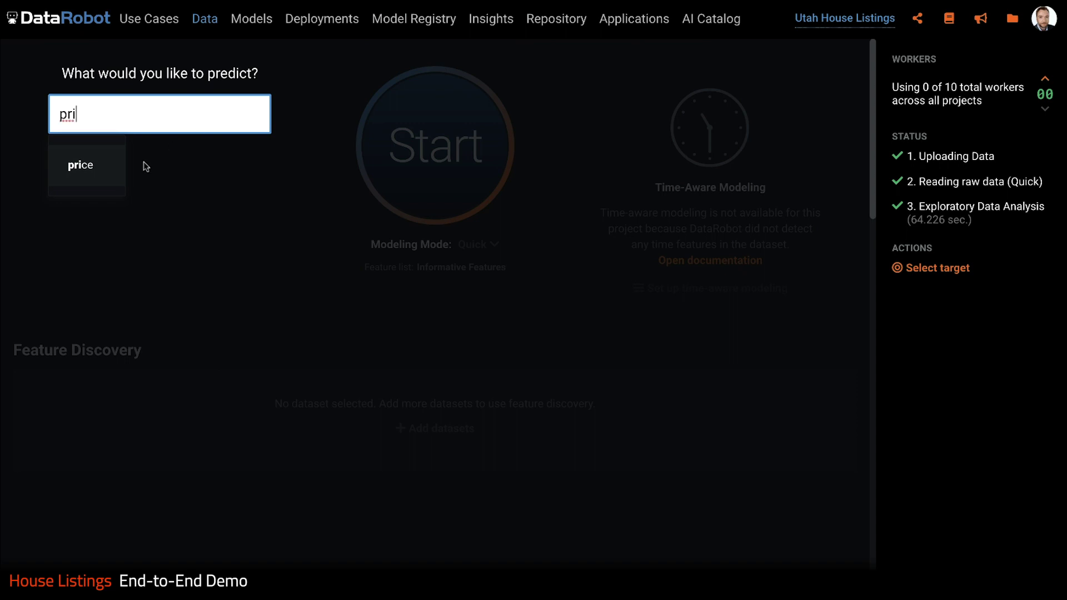
{"action": "type", "text": "i"}
{"action": "left_click", "coordinate": [81, 166]}
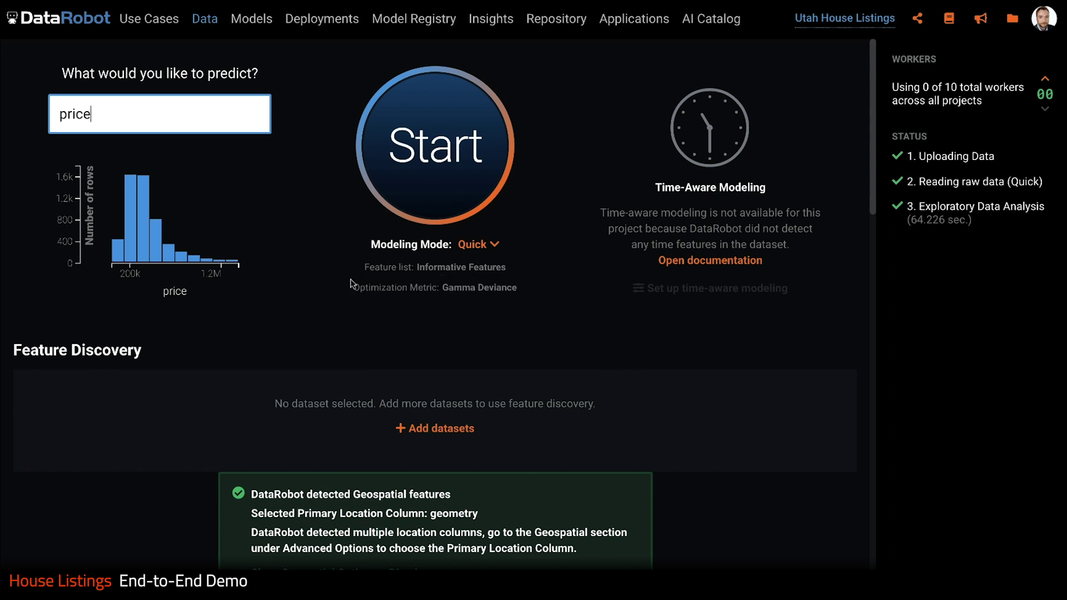
{"action": "scroll", "coordinate": [331, 321], "scroll_direction": "down", "scroll_amount": 2}
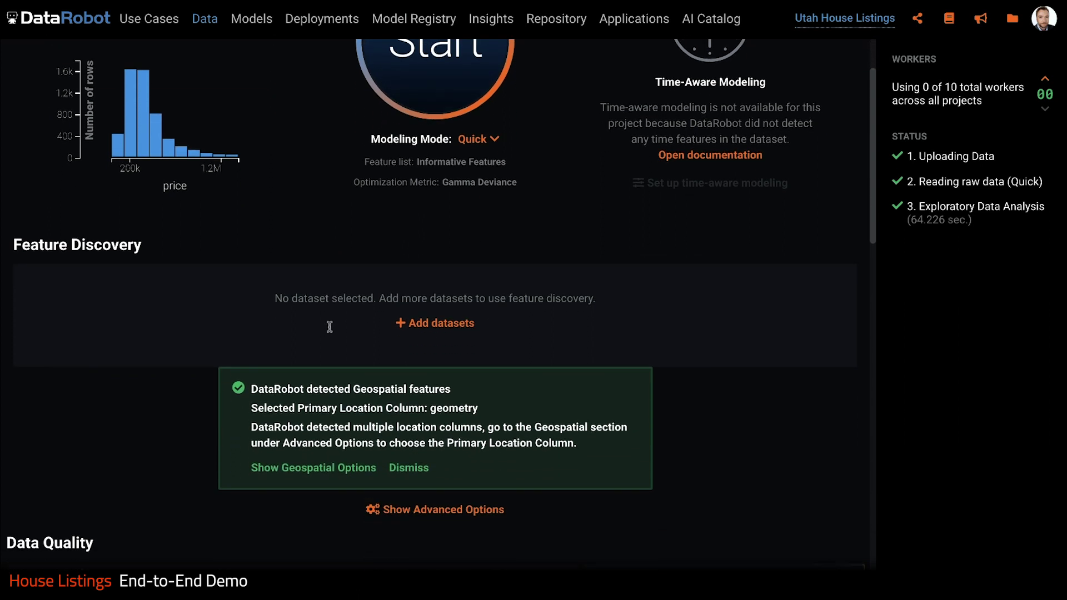
{"action": "left_click", "coordinate": [401, 471]}
{"action": "scroll", "coordinate": [293, 371], "scroll_direction": "up", "scroll_amount": 2}
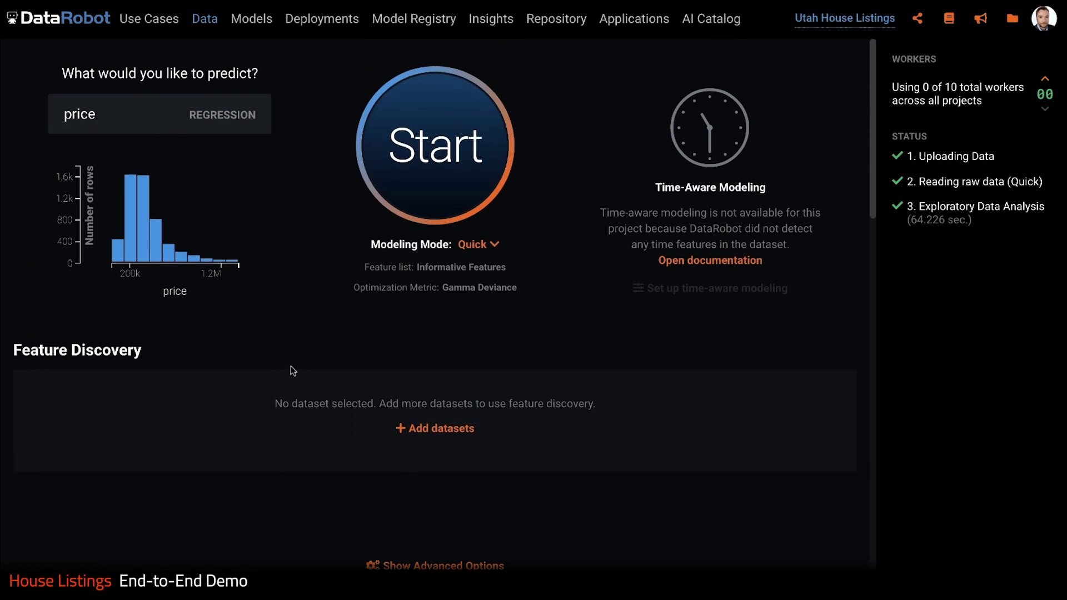
Step: Start building price models in Quick mode and increase the number of modeling workers
{"action": "left_click", "coordinate": [437, 154]}
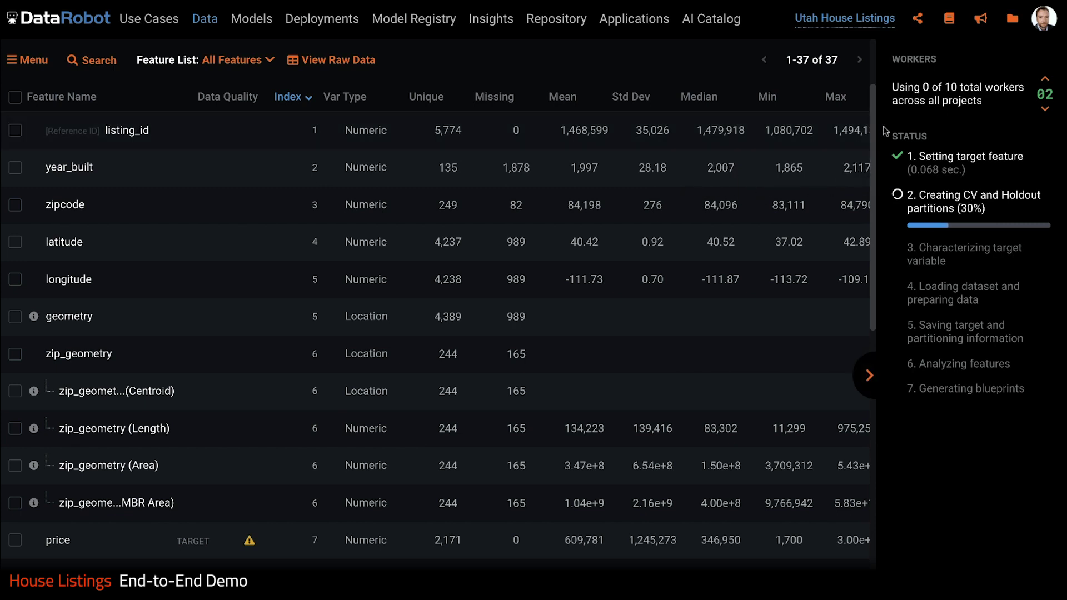
{"action": "scroll", "coordinate": [875, 127], "scroll_direction": "up", "scroll_amount": 2}
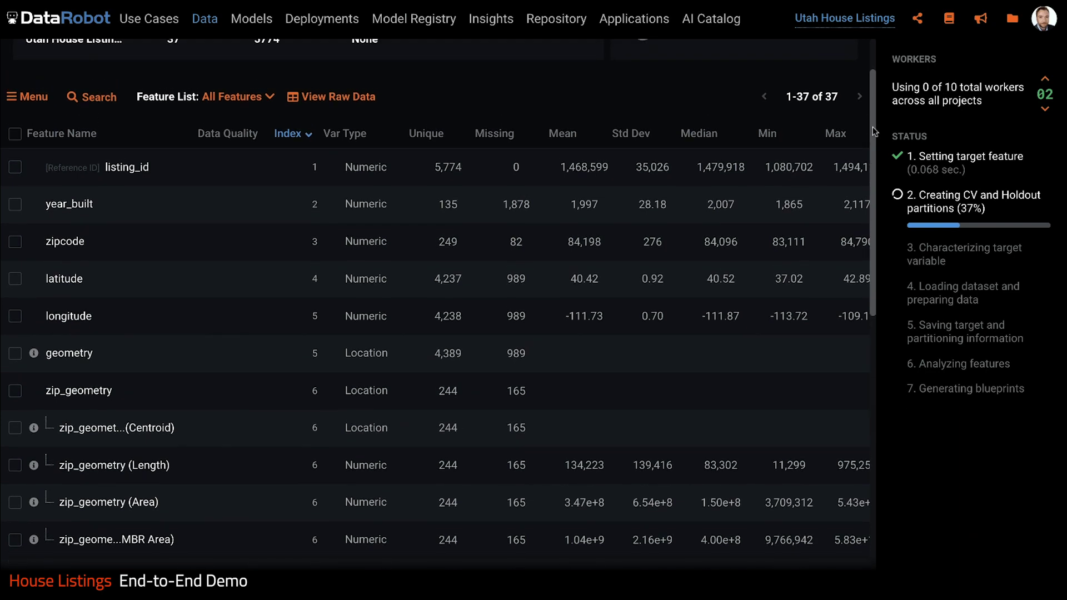
{"action": "scroll", "coordinate": [875, 110], "scroll_direction": "up", "scroll_amount": 1}
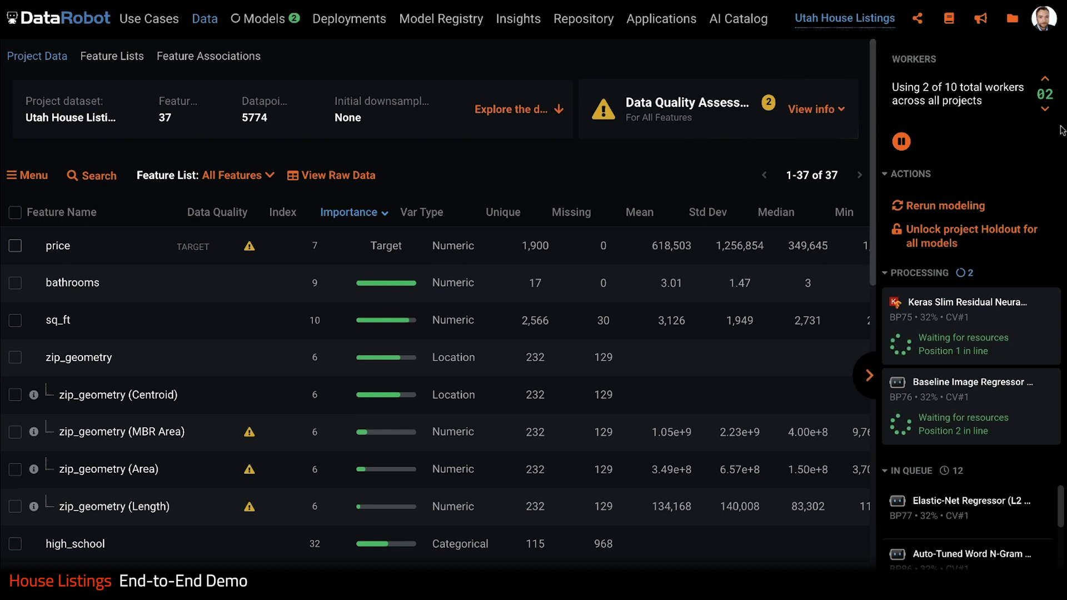
{"action": "left_click", "coordinate": [1045, 80]}
{"action": "left_click", "coordinate": [1044, 80]}
{"action": "left_click", "coordinate": [1045, 81]}
{"action": "left_click", "coordinate": [1044, 80]}
{"action": "left_click", "coordinate": [1045, 81]}
{"action": "left_click", "coordinate": [1044, 81]}
{"action": "left_click", "coordinate": [1045, 81]}
{"action": "left_click", "coordinate": [1044, 81]}
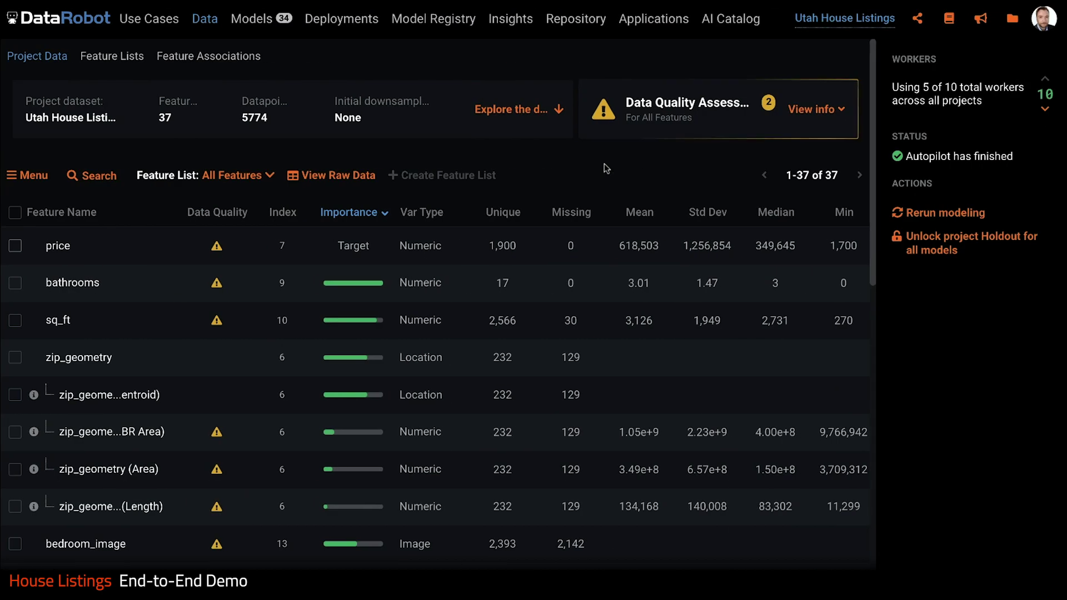
{"action": "left_click", "coordinate": [817, 109]}
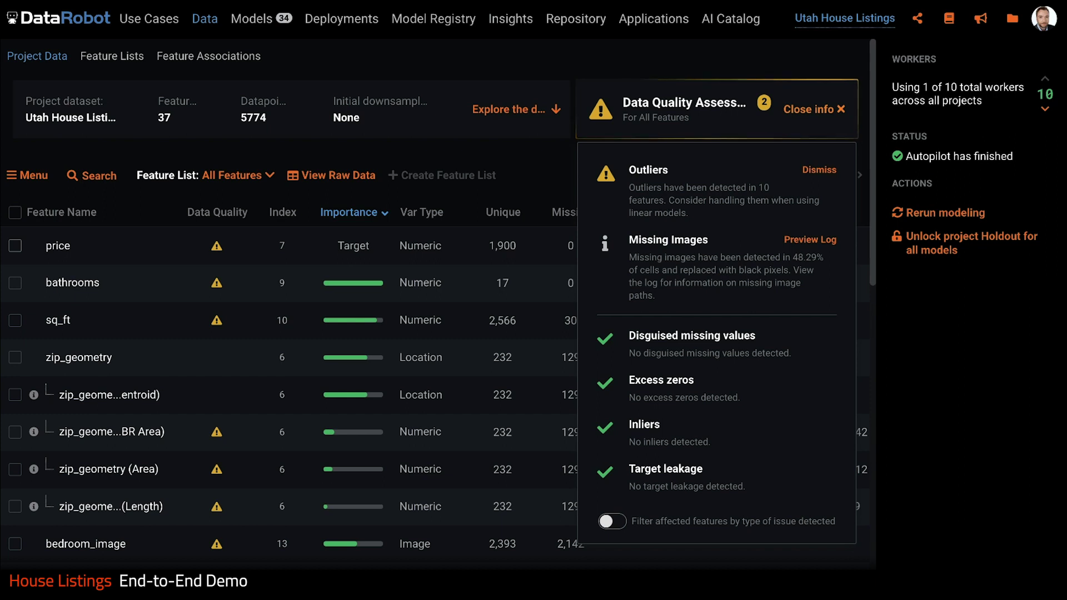
{"action": "left_click", "coordinate": [814, 109]}
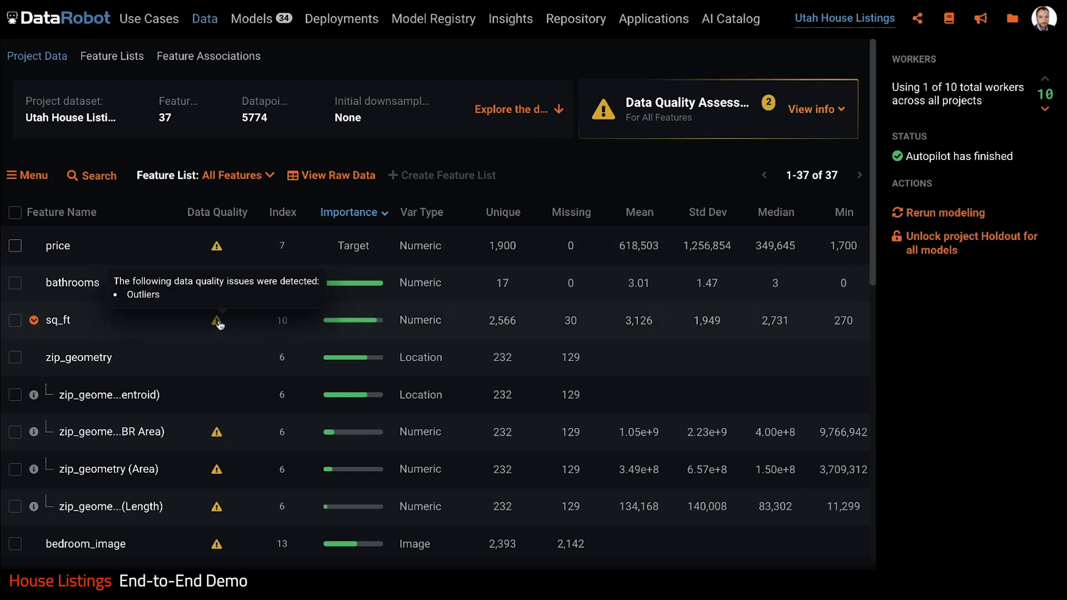
Step: Expand sq_ft and include outliers in its histogram, extending the axis to about 33,000 sq ft
{"action": "left_click", "coordinate": [139, 322]}
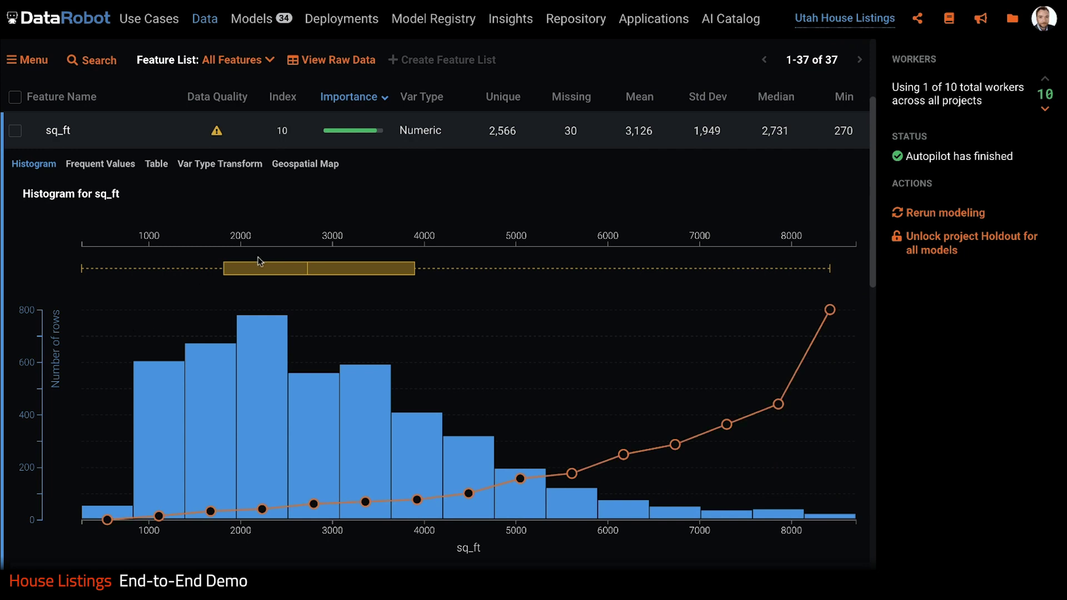
{"action": "scroll", "coordinate": [205, 350], "scroll_direction": "down", "scroll_amount": 1}
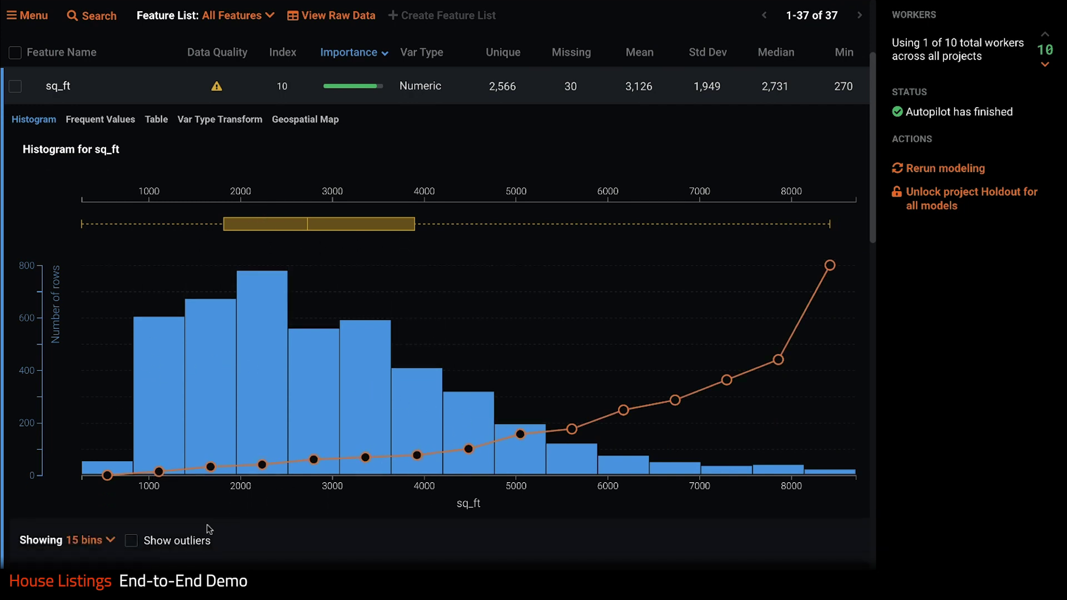
{"action": "left_click", "coordinate": [131, 542]}
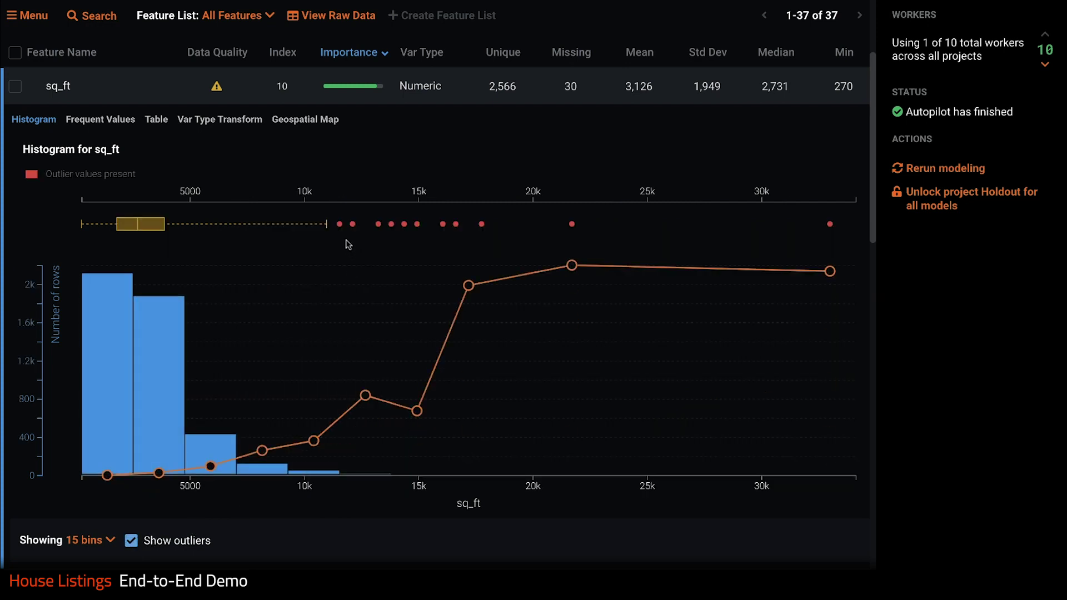
{"action": "mouse_move", "coordinate": [340, 225]}
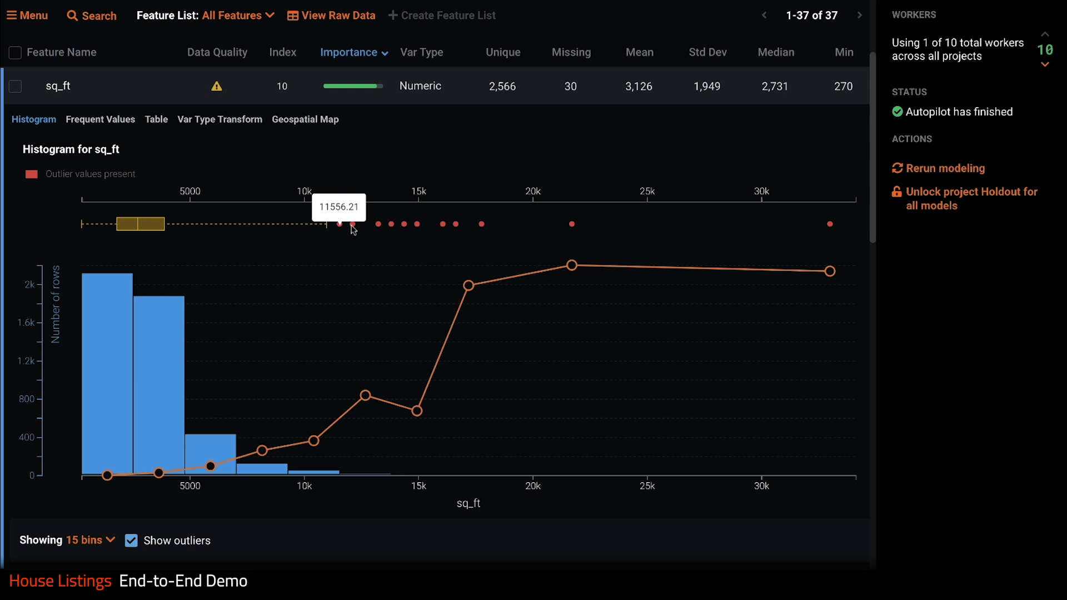
{"action": "mouse_move", "coordinate": [831, 228]}
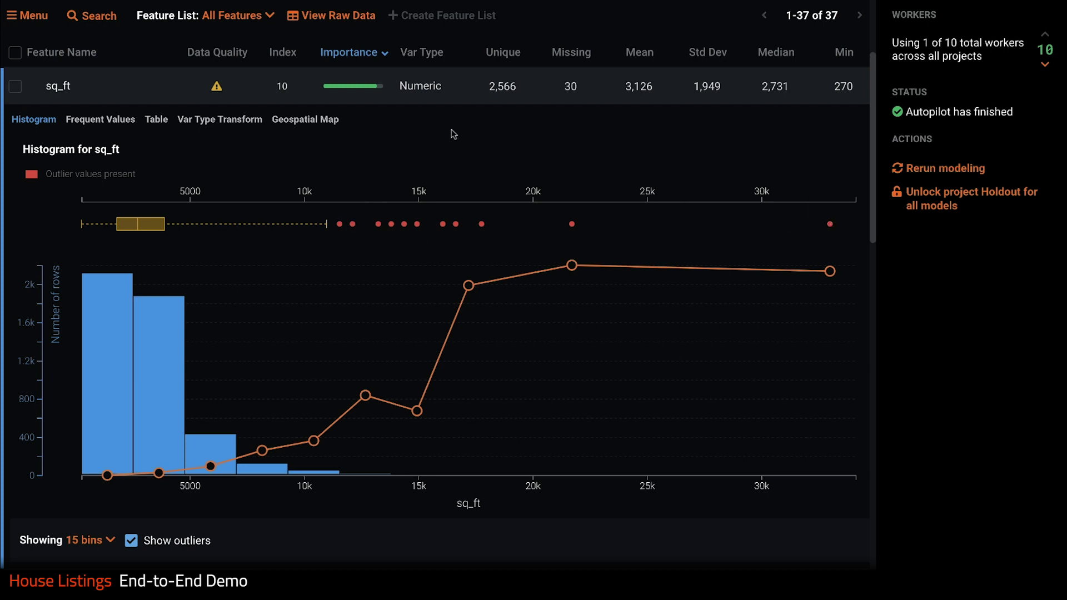
Step: Show sq_ft on the Geospatial Map as a heatmap, then collapse the sq_ft details
{"action": "left_click", "coordinate": [291, 120]}
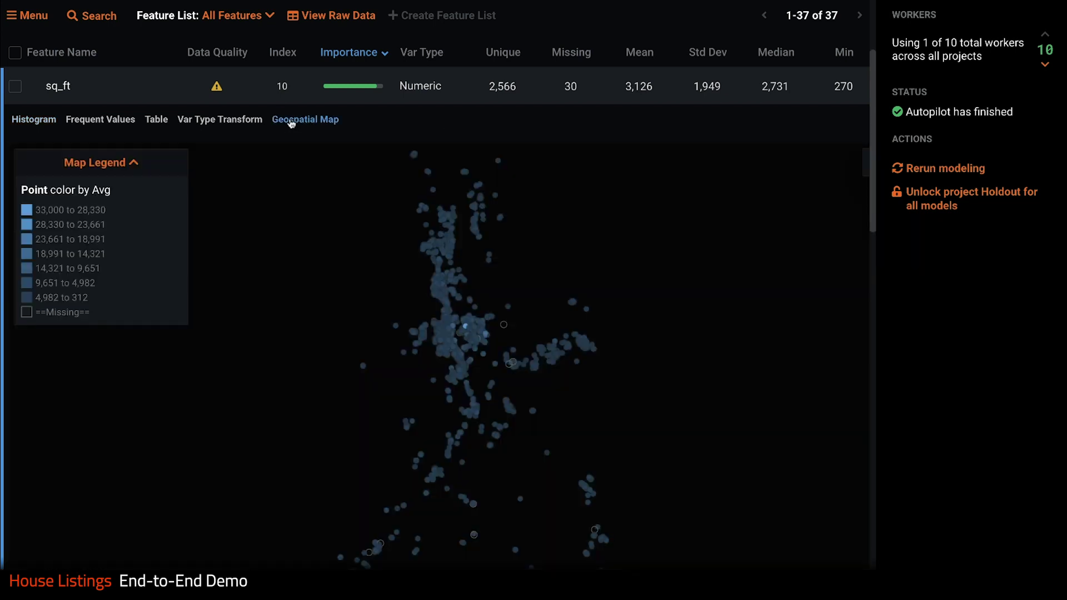
{"action": "scroll", "coordinate": [304, 289], "scroll_direction": "down", "scroll_amount": 3}
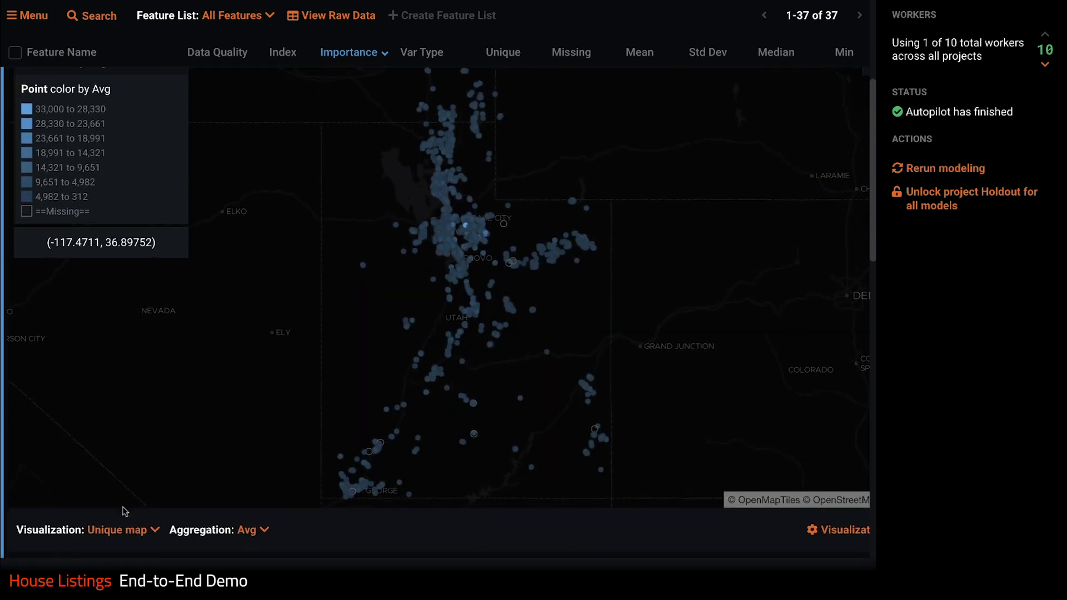
{"action": "left_click", "coordinate": [126, 531]}
{"action": "left_click", "coordinate": [96, 498]}
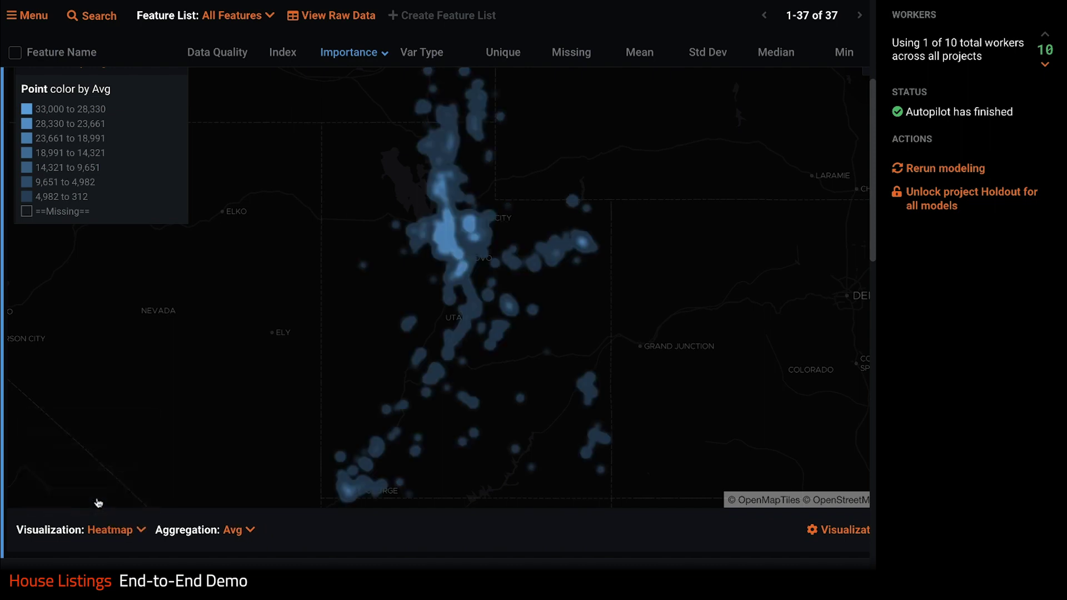
{"action": "scroll", "coordinate": [463, 265], "scroll_direction": "up", "scroll_amount": 2}
{"action": "scroll", "coordinate": [462, 261], "scroll_direction": "up", "scroll_amount": 2}
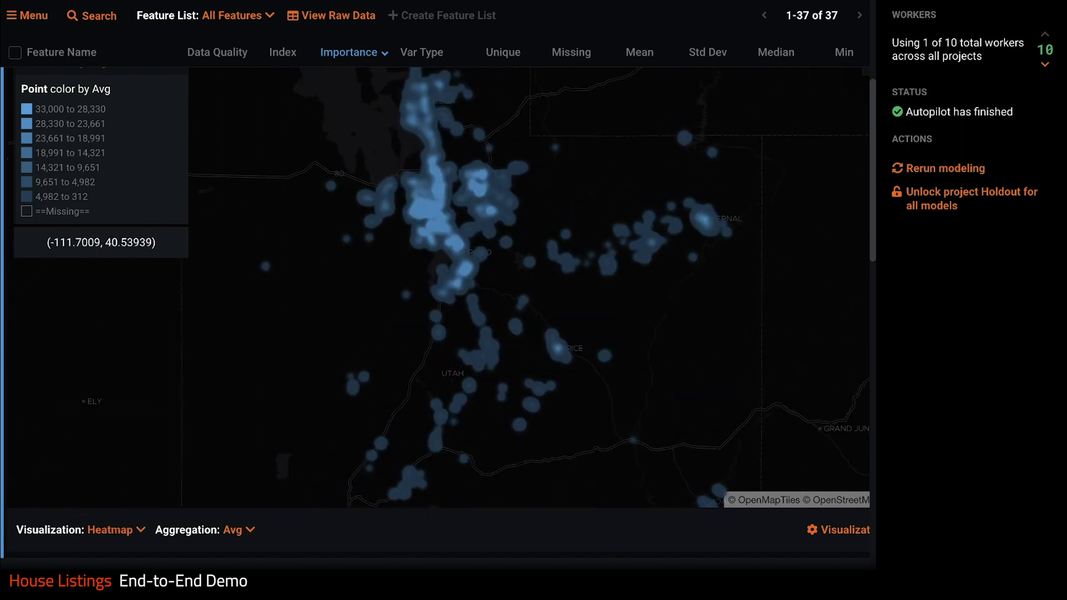
{"action": "scroll", "coordinate": [475, 313], "scroll_direction": "up", "scroll_amount": 3}
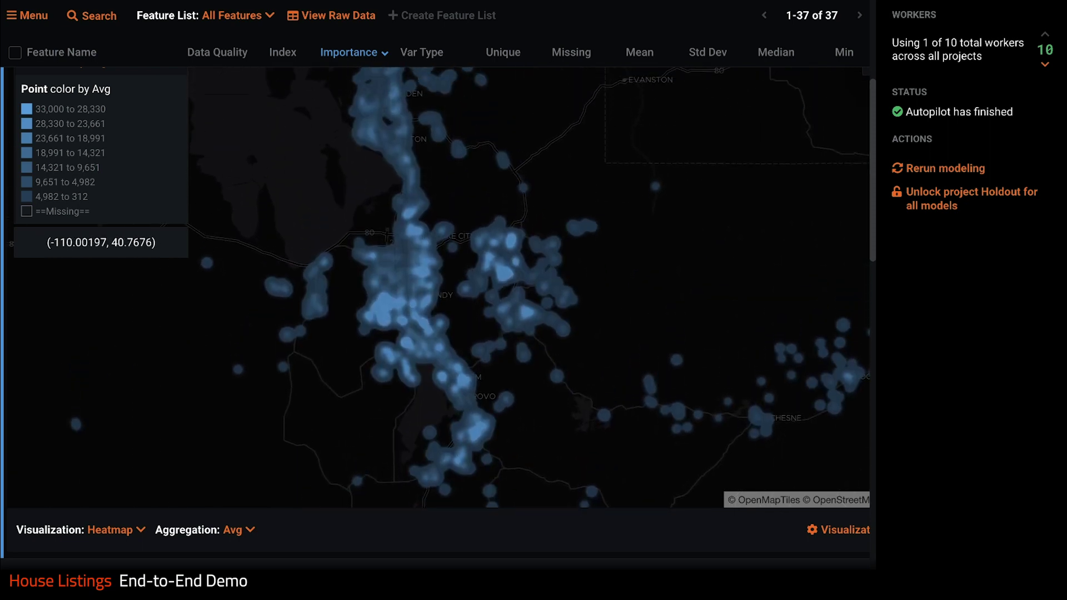
{"action": "scroll", "coordinate": [871, 233], "scroll_direction": "up", "scroll_amount": 3}
{"action": "scroll", "coordinate": [871, 234], "scroll_direction": "up", "scroll_amount": 2}
{"action": "left_click", "coordinate": [66, 250]}
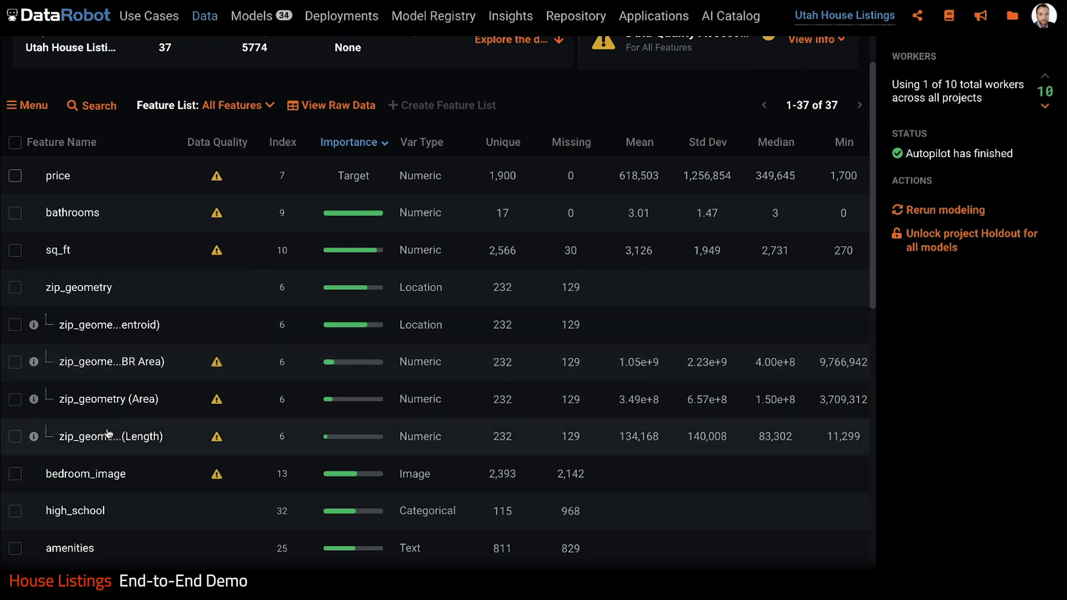
{"action": "scroll", "coordinate": [108, 433], "scroll_direction": "down", "scroll_amount": 3}
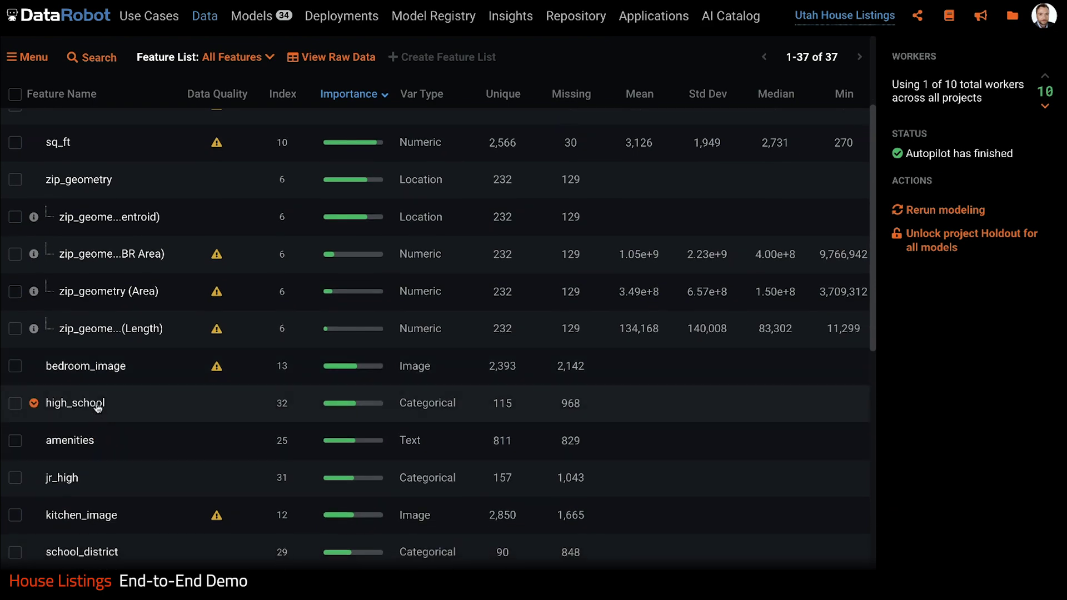
{"action": "left_click", "coordinate": [97, 407]}
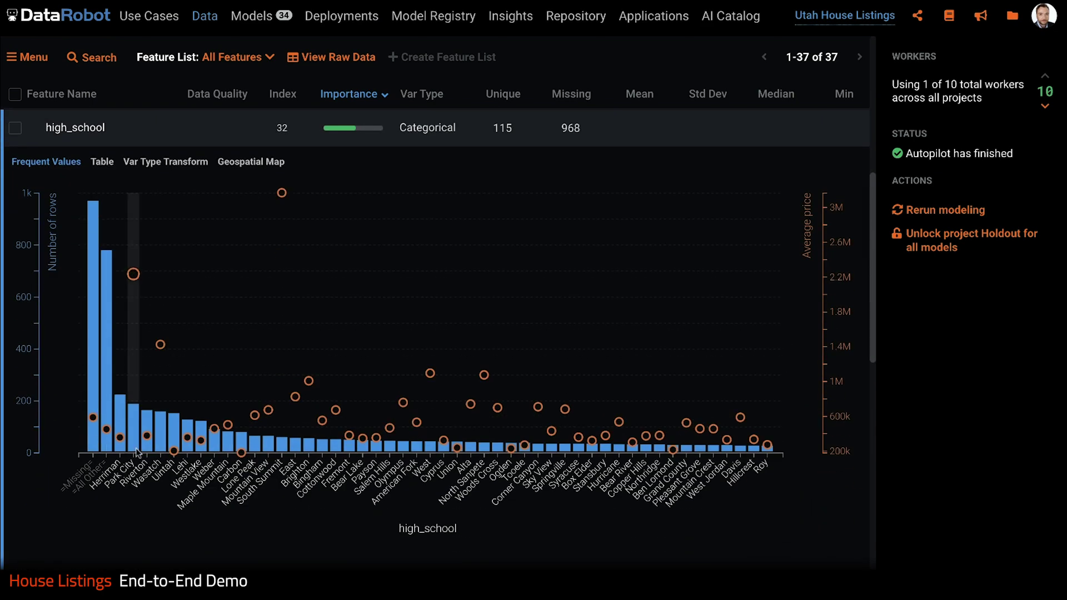
{"action": "mouse_move", "coordinate": [283, 288]}
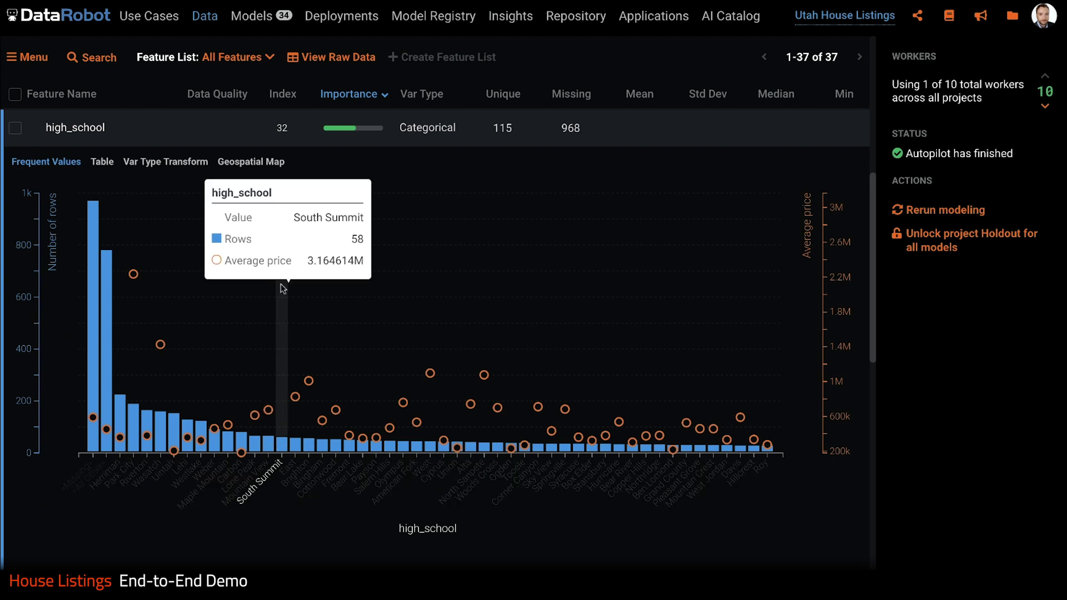
{"action": "left_click", "coordinate": [80, 136]}
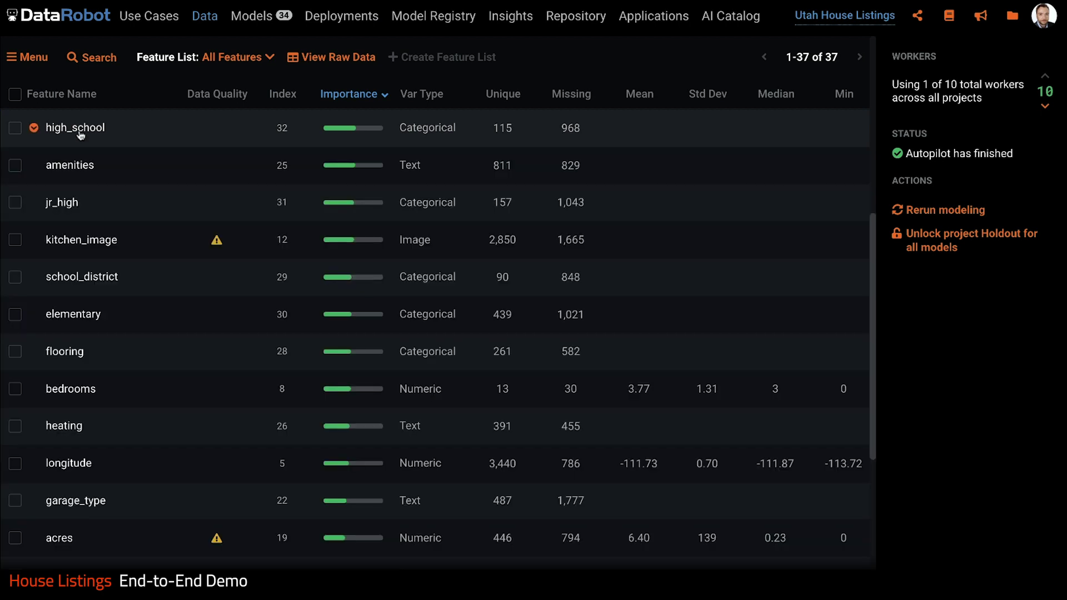
{"action": "left_click", "coordinate": [80, 166]}
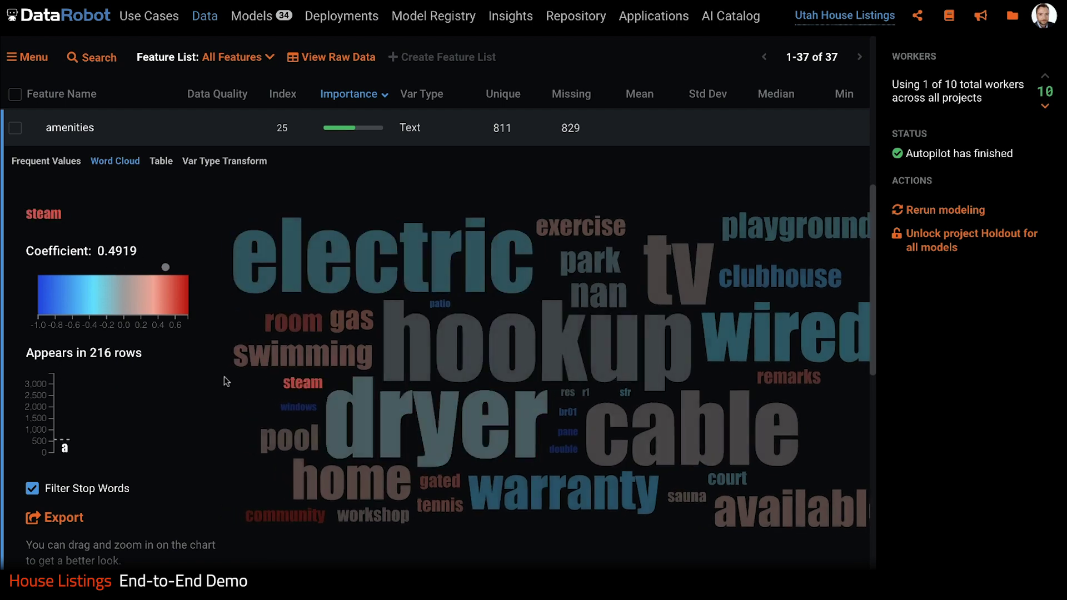
{"action": "left_click", "coordinate": [84, 138]}
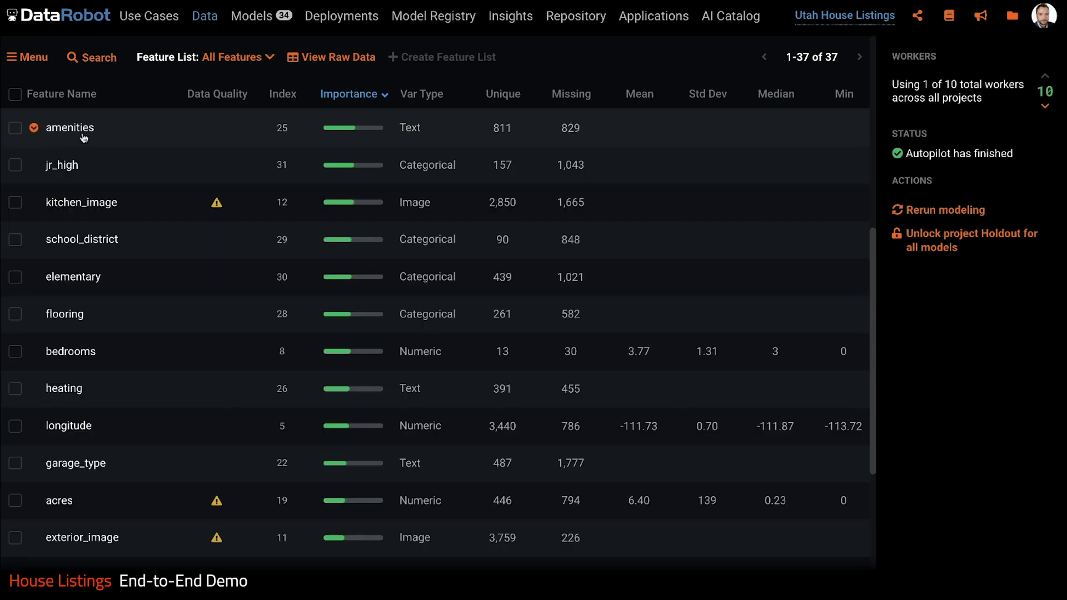
Step: Preview kitchen_image photos by price range and view all photos in the 1,700–97,980 range
{"action": "left_click", "coordinate": [105, 208]}
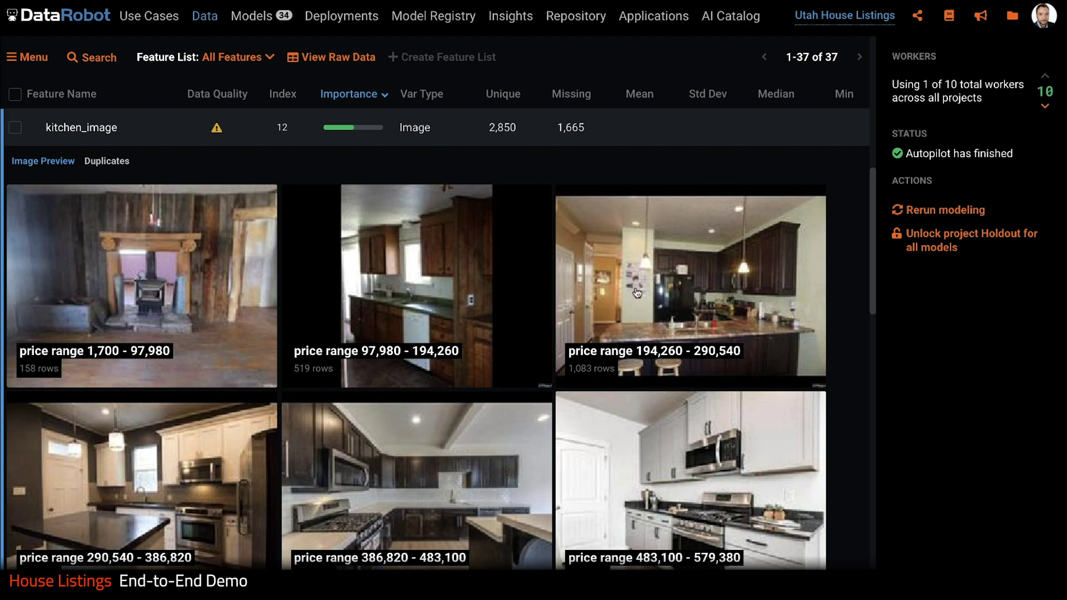
{"action": "scroll", "coordinate": [638, 299], "scroll_direction": "down", "scroll_amount": 7}
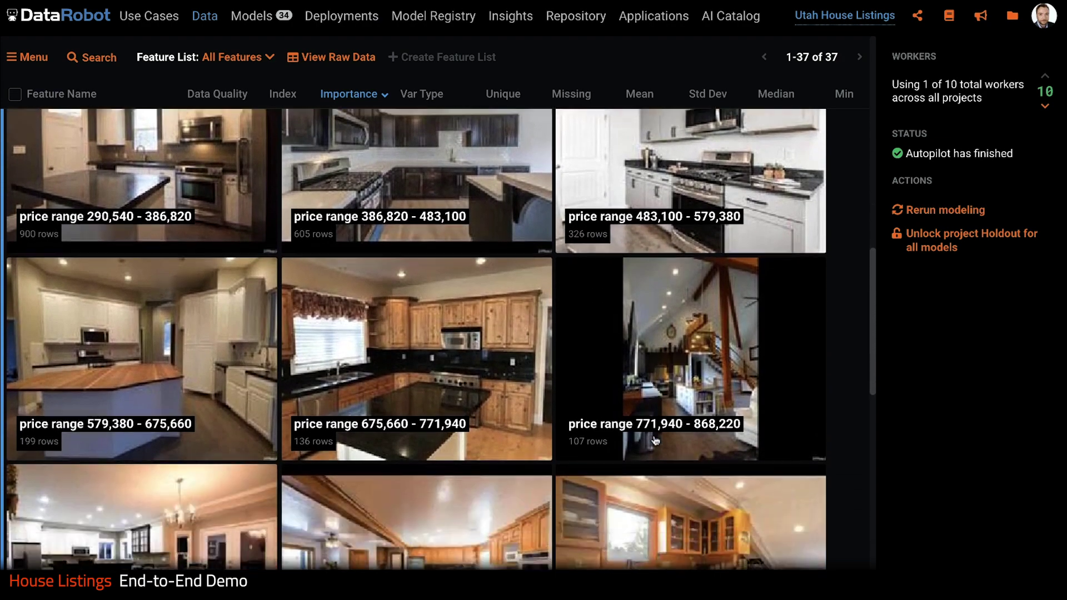
{"action": "scroll", "coordinate": [656, 441], "scroll_direction": "down", "scroll_amount": 4}
{"action": "scroll", "coordinate": [655, 440], "scroll_direction": "up", "scroll_amount": 10}
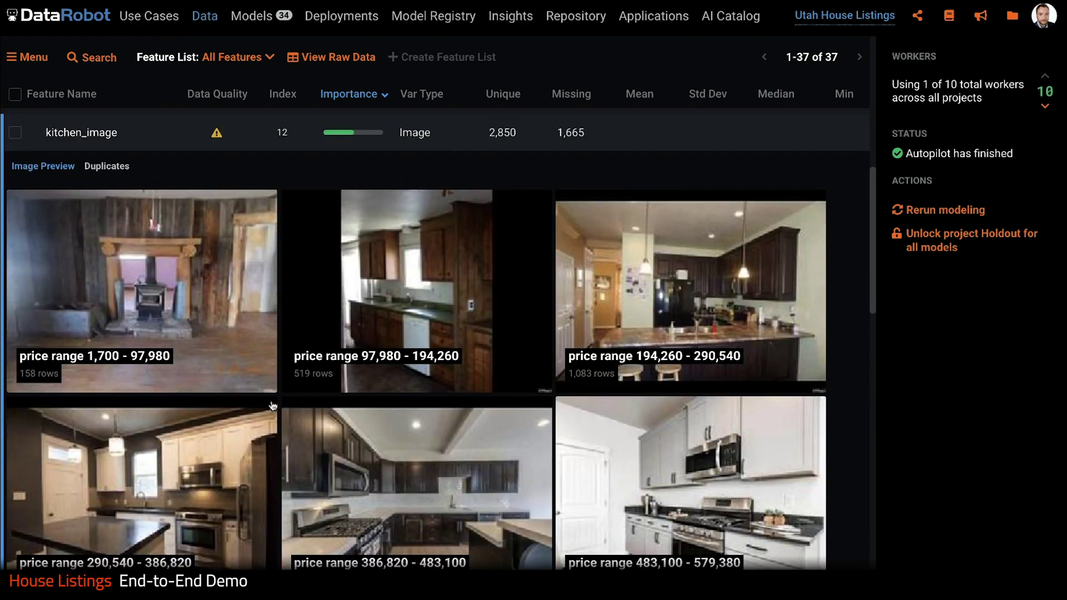
{"action": "left_click", "coordinate": [191, 311]}
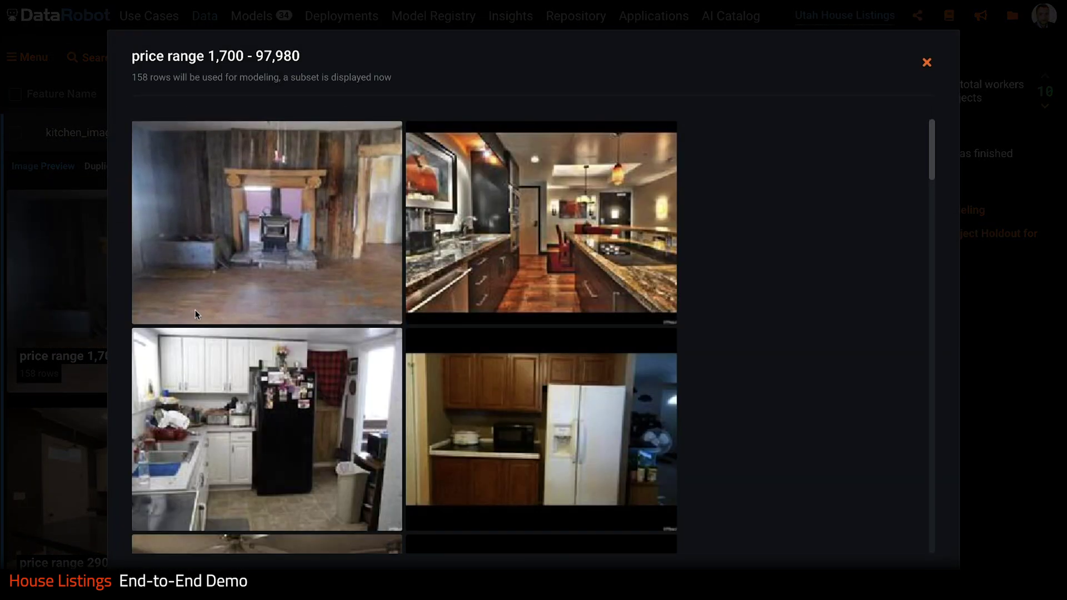
{"action": "left_click_drag", "start_coordinate": [929, 154], "coordinate": [936, 326]}
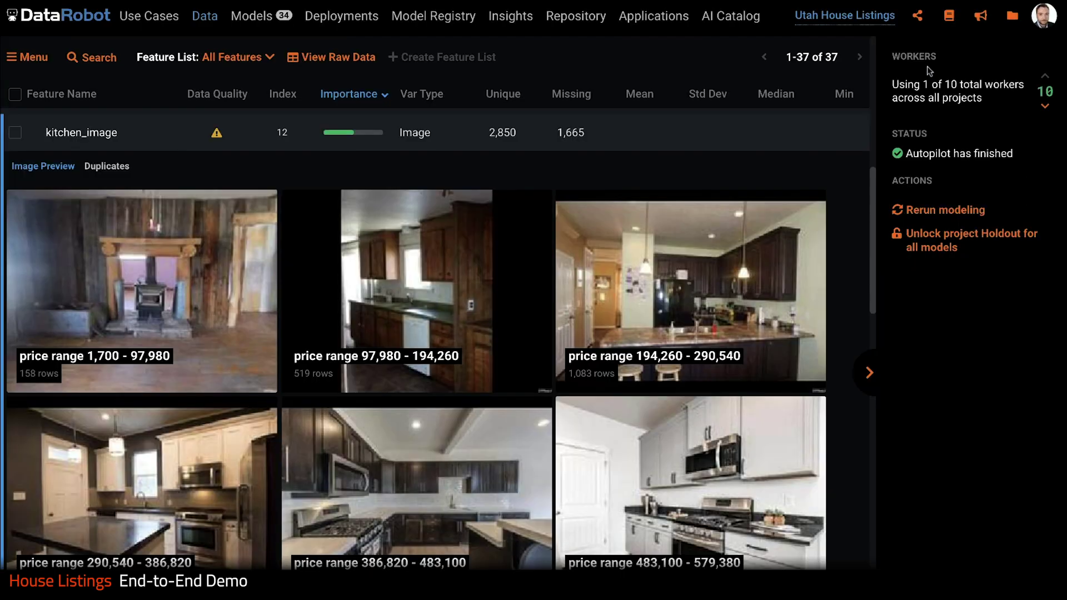
Step: View kitchen photos in the 675,660–771,940 range, then close the viewer and collapse kitchen_image
{"action": "scroll", "coordinate": [577, 333], "scroll_direction": "down", "scroll_amount": 5}
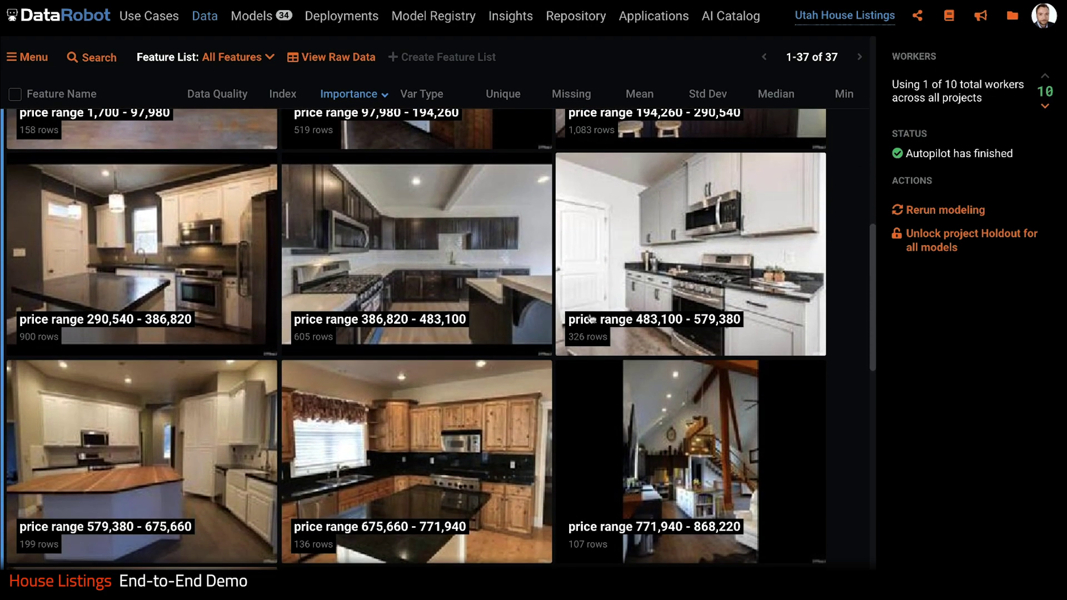
{"action": "left_click", "coordinate": [483, 409]}
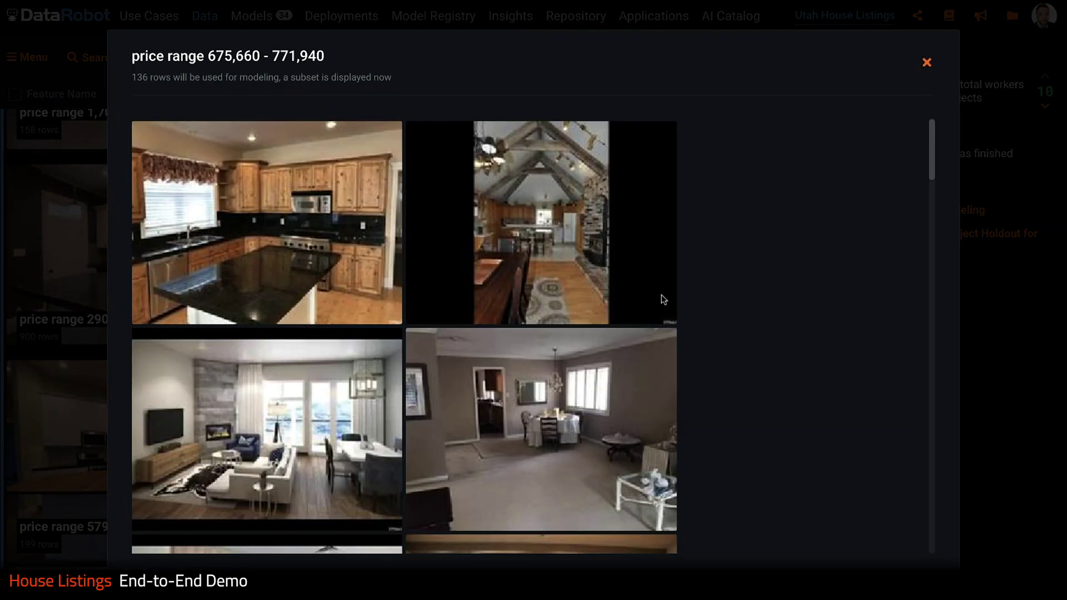
{"action": "left_click_drag", "start_coordinate": [931, 143], "coordinate": [932, 386]}
{"action": "left_click", "coordinate": [927, 65]}
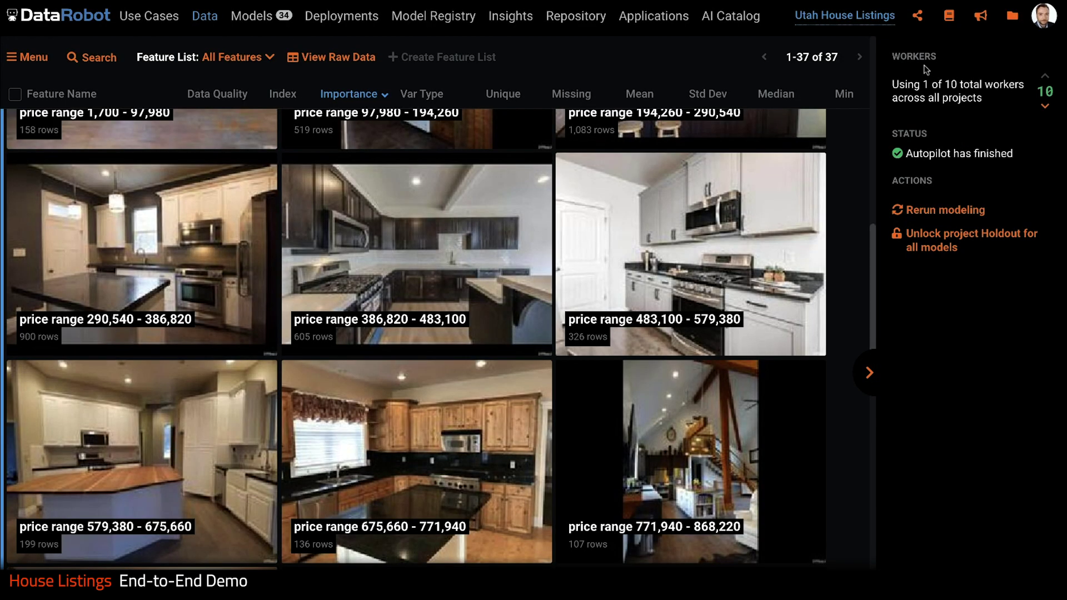
{"action": "scroll", "coordinate": [85, 166], "scroll_direction": "up", "scroll_amount": 2}
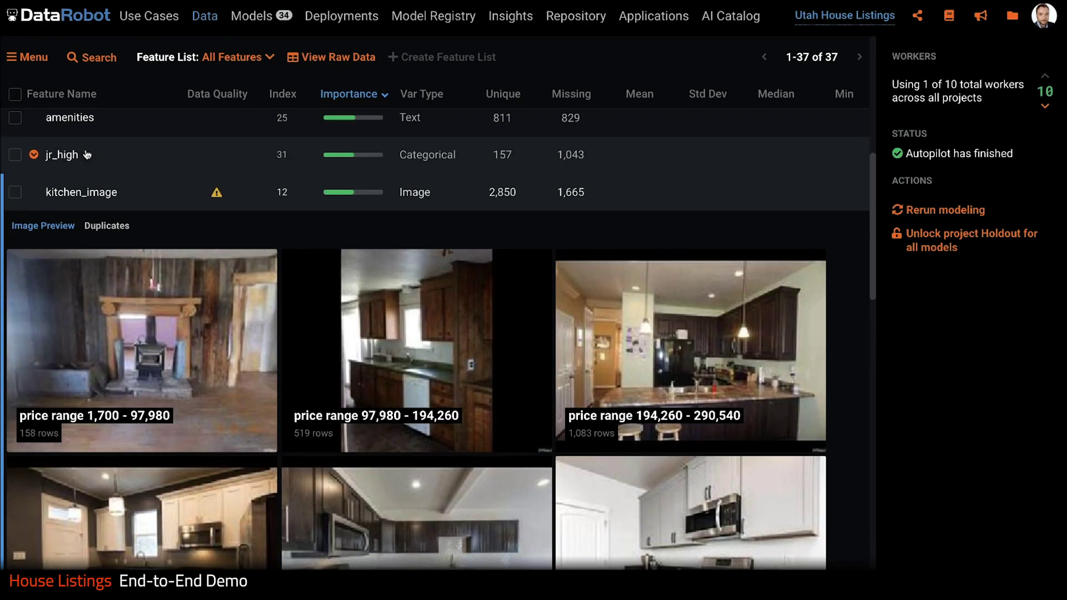
{"action": "left_click", "coordinate": [85, 192]}
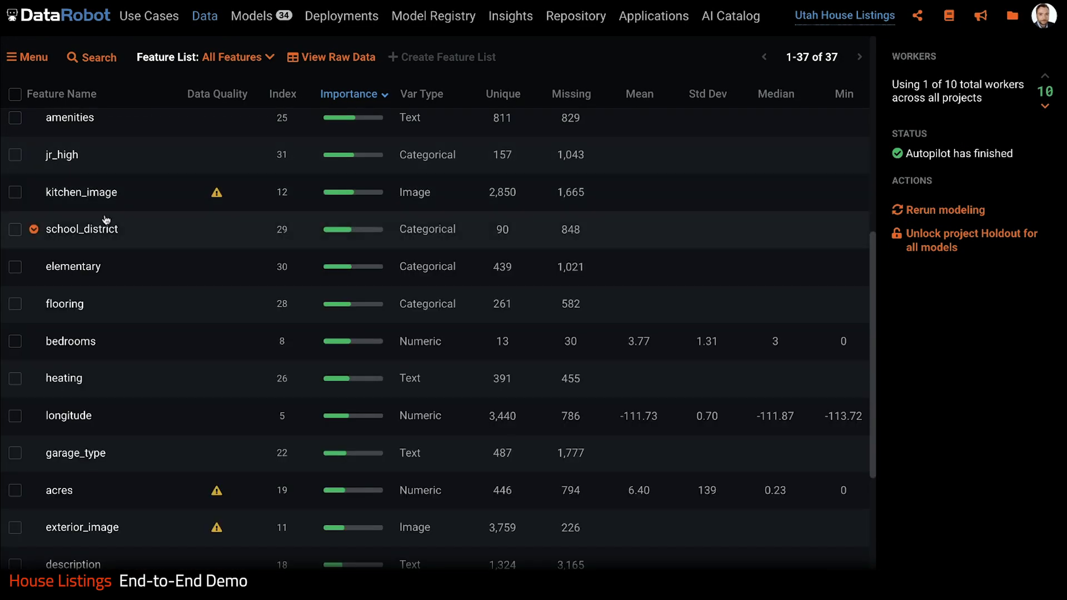
{"action": "scroll", "coordinate": [106, 220], "scroll_direction": "up", "scroll_amount": 8}
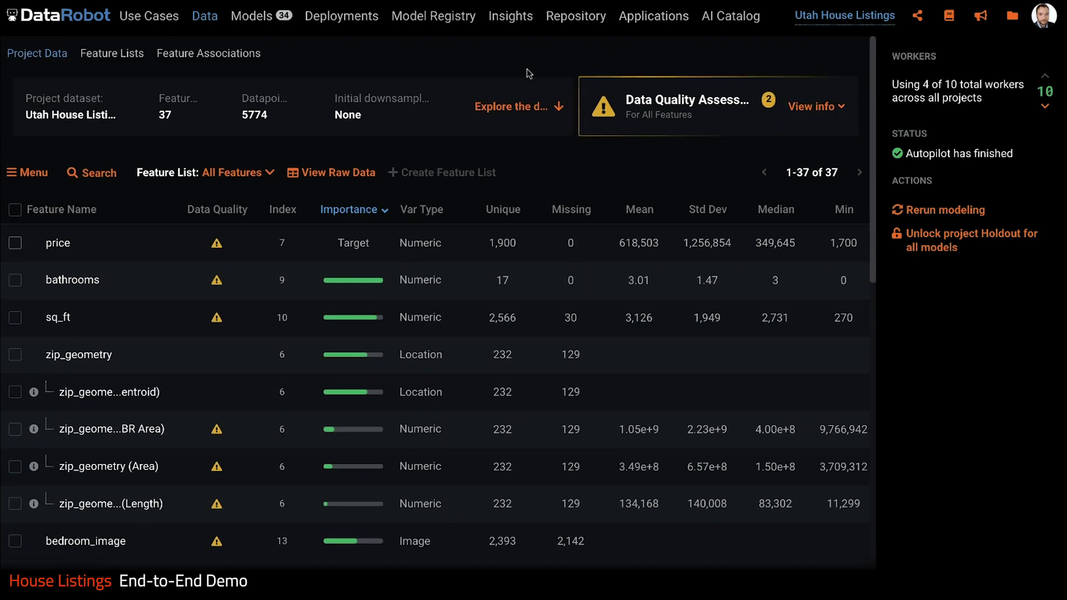
Step: Open the Models leaderboard and collapse the Workers panel so the model list spans the full width
{"action": "left_click", "coordinate": [261, 19]}
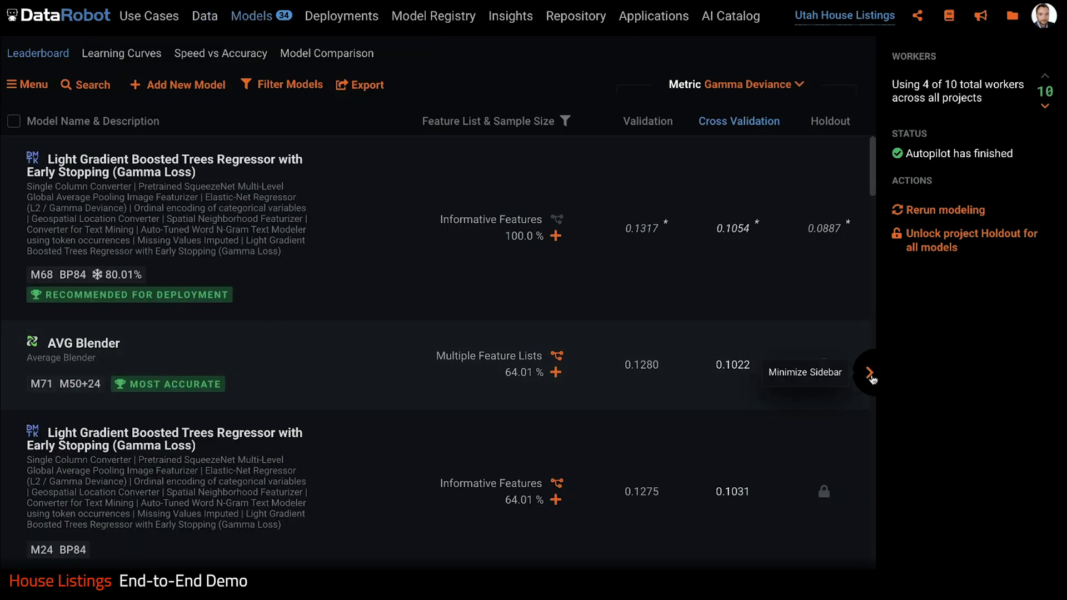
{"action": "left_click", "coordinate": [870, 373]}
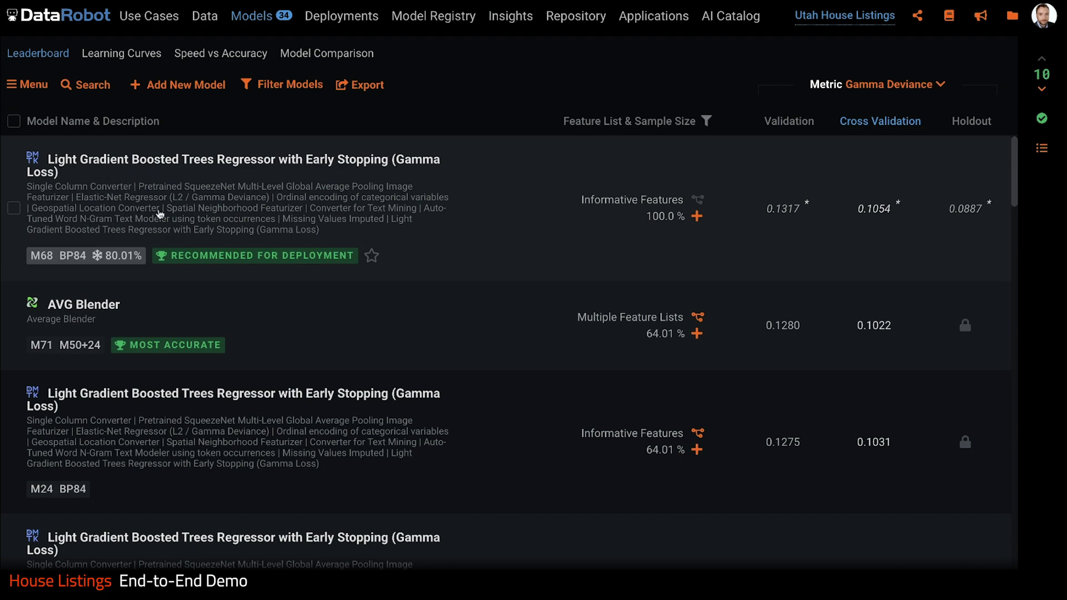
Step: Open the Light Gradient Boosted Trees blueprint and show the Pretrained SqueezeNet featurizer's parameters, e.g. featurizer_pool avg
{"action": "left_click", "coordinate": [243, 211]}
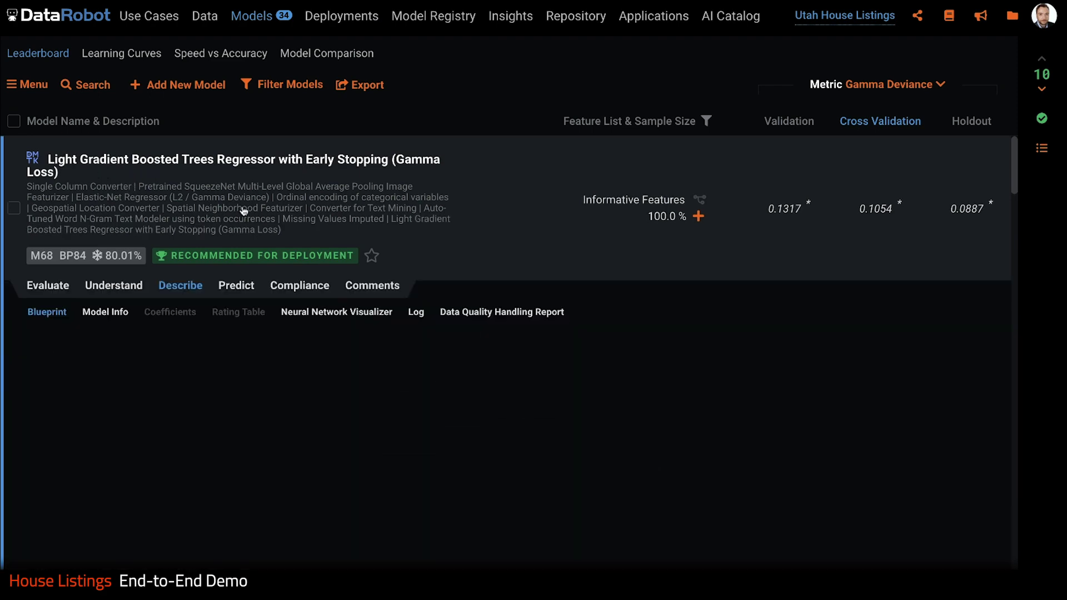
{"action": "scroll", "coordinate": [509, 353], "scroll_direction": "down", "scroll_amount": 3}
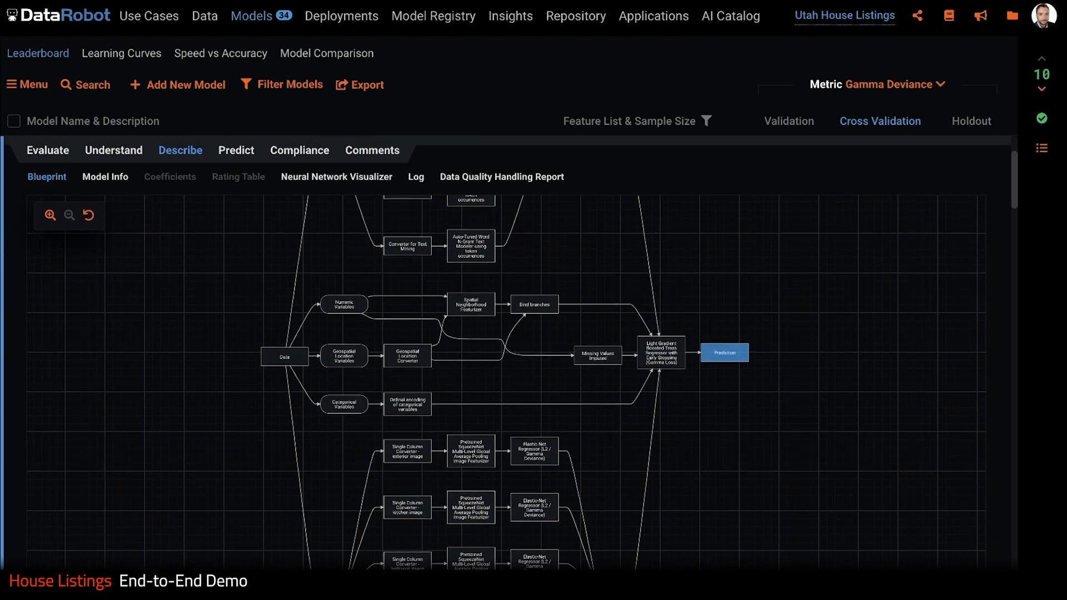
{"action": "left_click", "coordinate": [50, 215]}
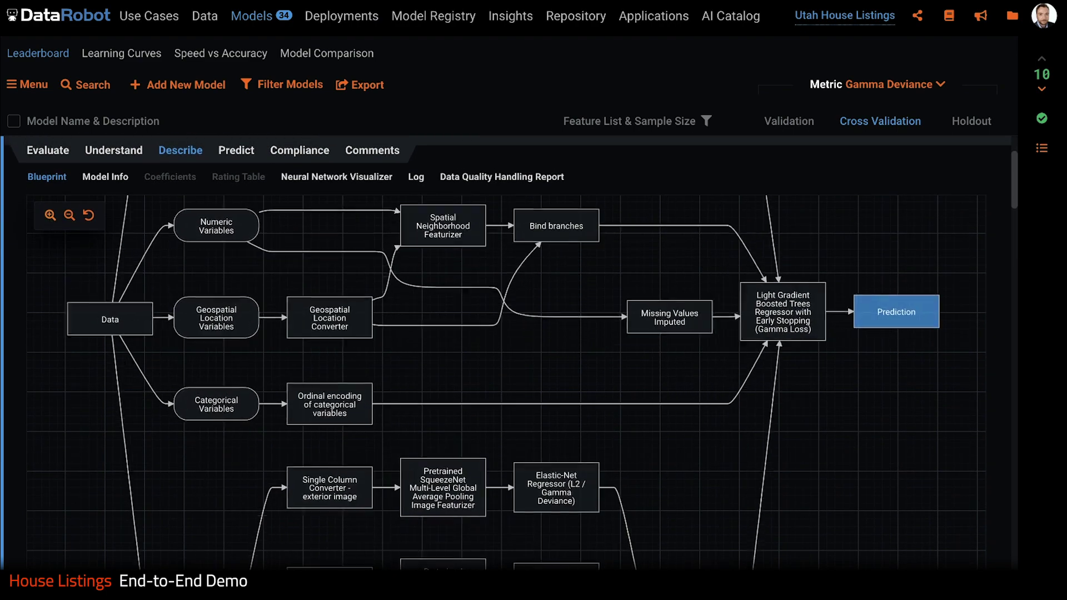
{"action": "scroll", "coordinate": [500, 384], "scroll_direction": "up", "scroll_amount": 5}
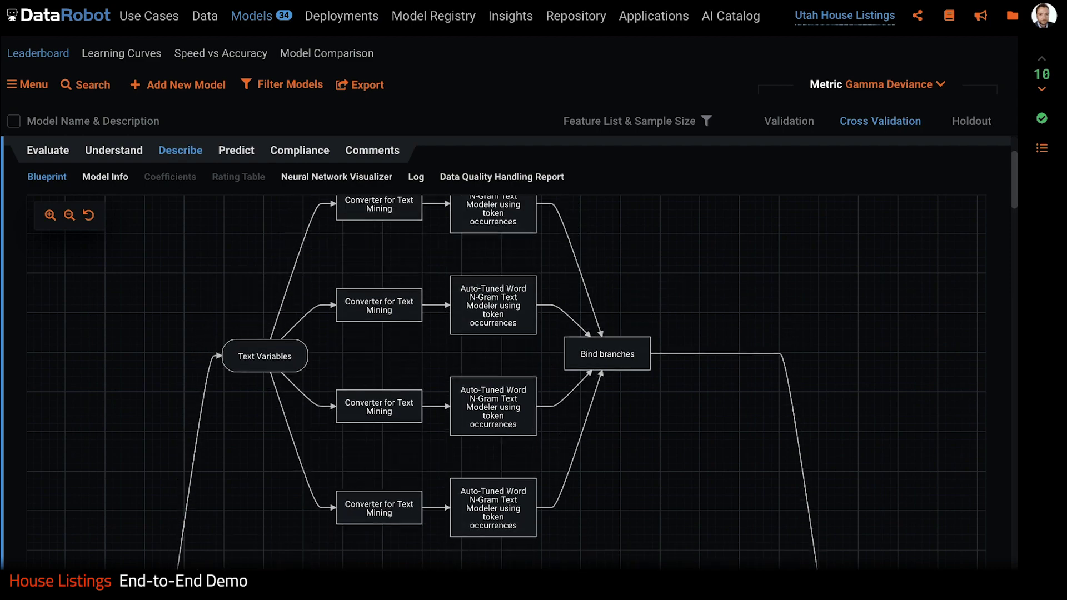
{"action": "scroll", "coordinate": [500, 384], "scroll_direction": "down", "scroll_amount": 6}
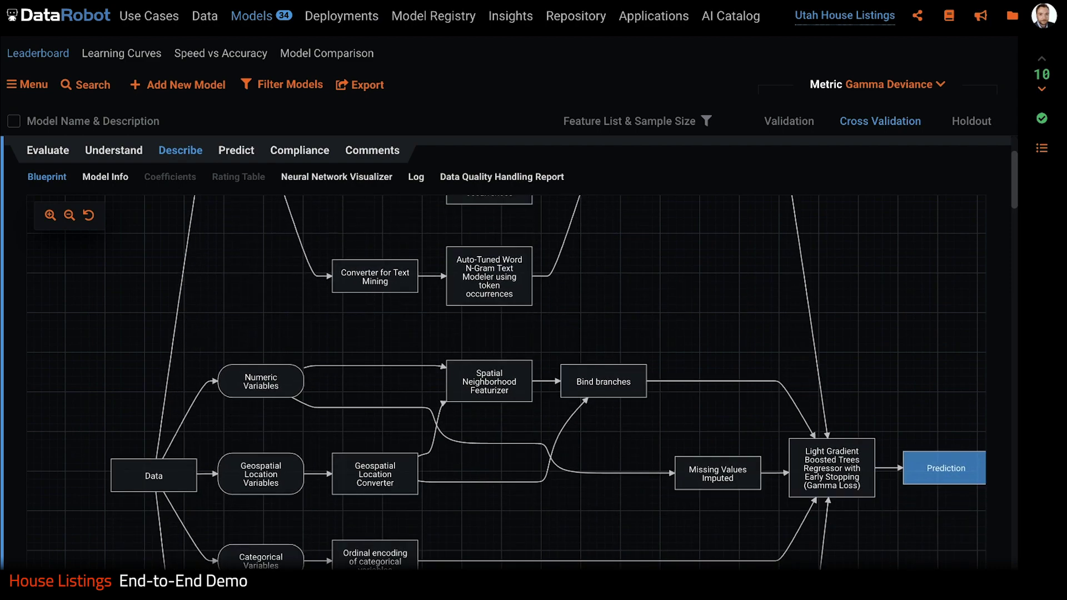
{"action": "scroll", "coordinate": [500, 384], "scroll_direction": "down", "scroll_amount": 6}
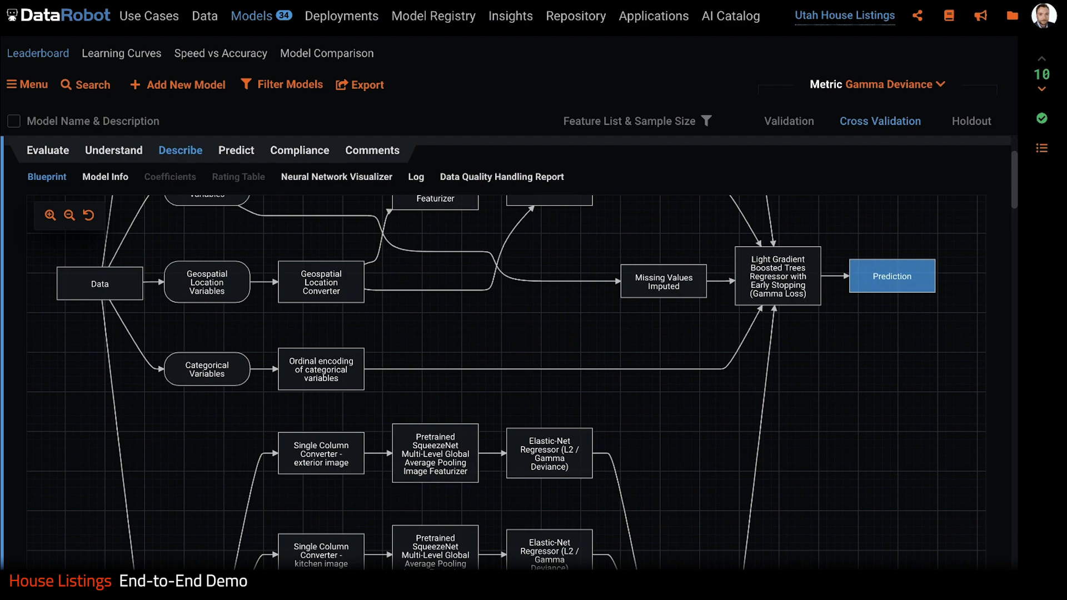
{"action": "left_click_drag", "start_coordinate": [465, 466], "coordinate": [441, 426]}
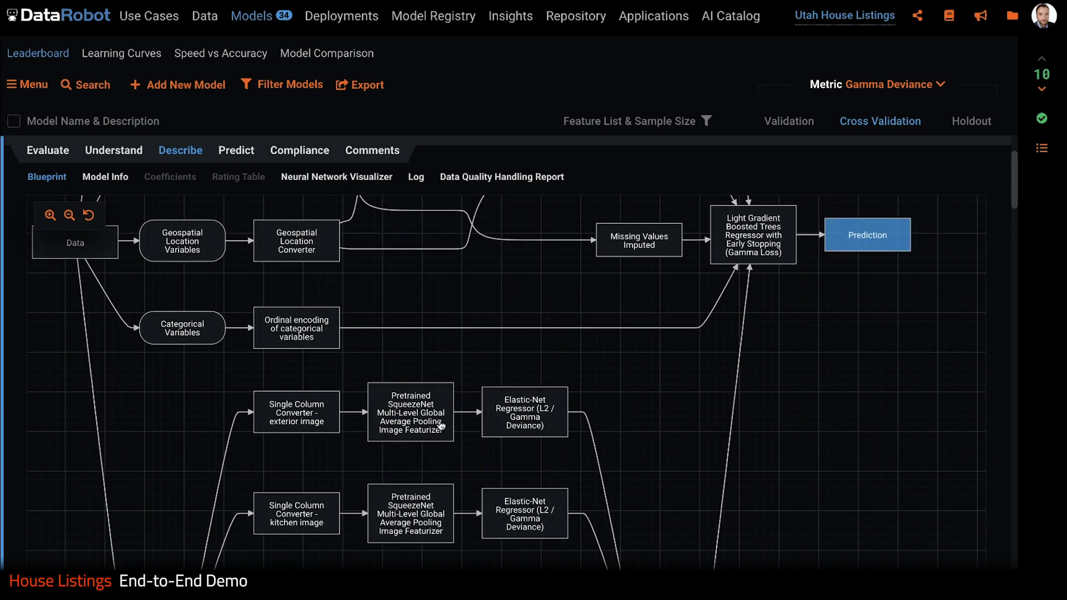
{"action": "scroll", "coordinate": [411, 417], "scroll_direction": "down", "scroll_amount": 1}
{"action": "left_click", "coordinate": [411, 415]}
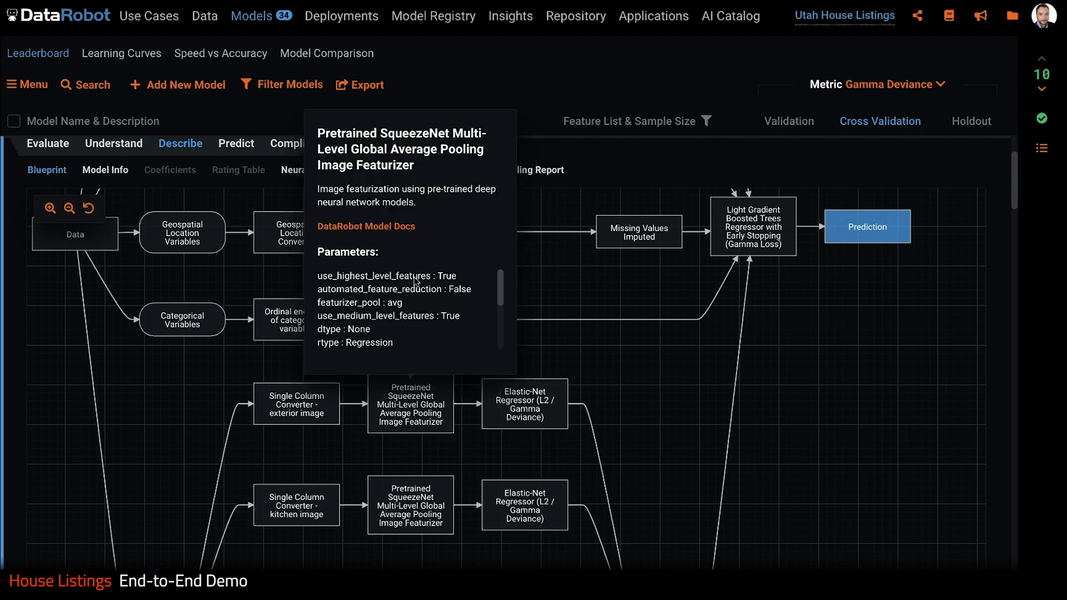
Step: Read the Pretrained Image Featurizer model documentation in a new window, then return to the blueprint
{"action": "right_click", "coordinate": [399, 227]}
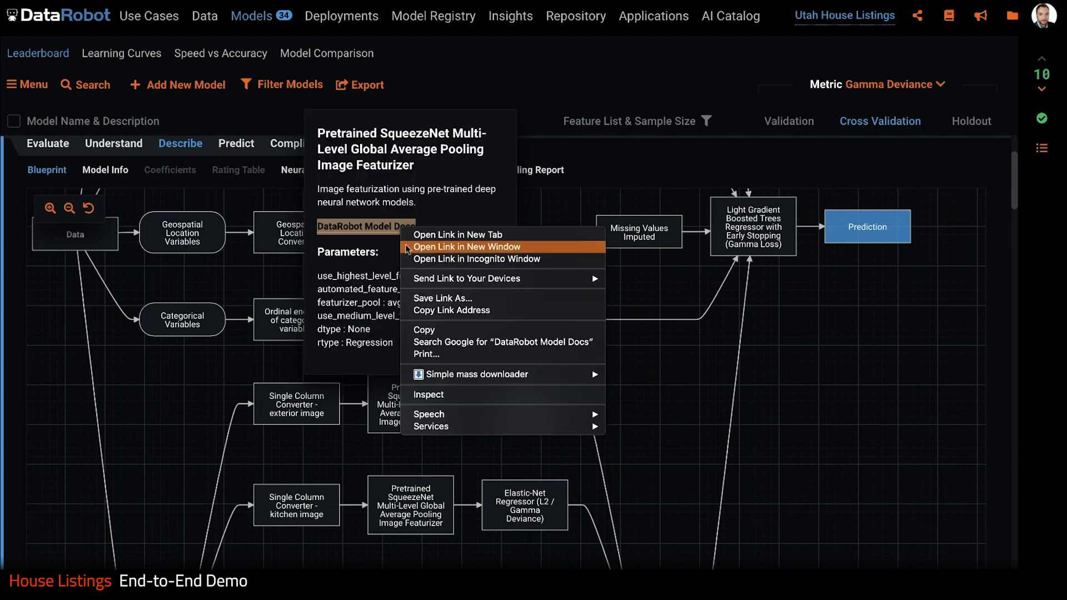
{"action": "left_click", "coordinate": [408, 246]}
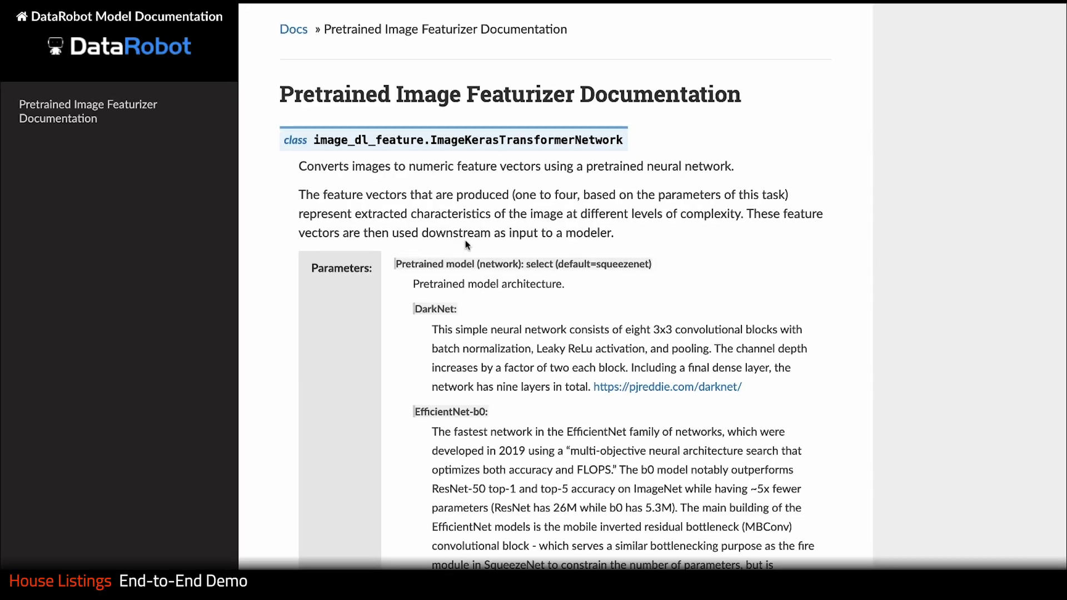
{"action": "scroll", "coordinate": [630, 257], "scroll_direction": "down", "scroll_amount": 15}
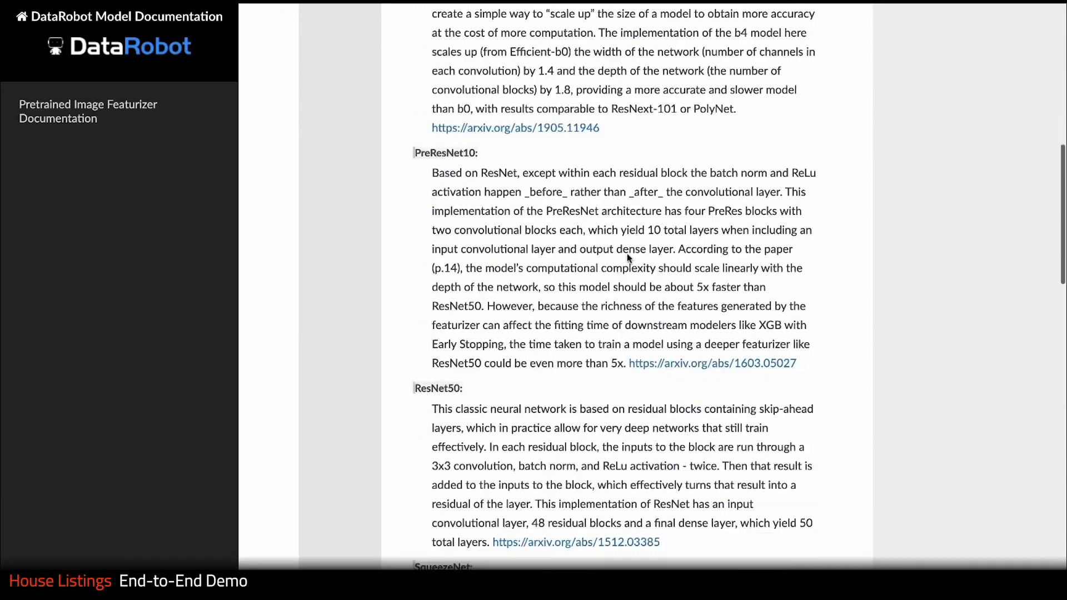
{"action": "scroll", "coordinate": [630, 257], "scroll_direction": "down", "scroll_amount": 18}
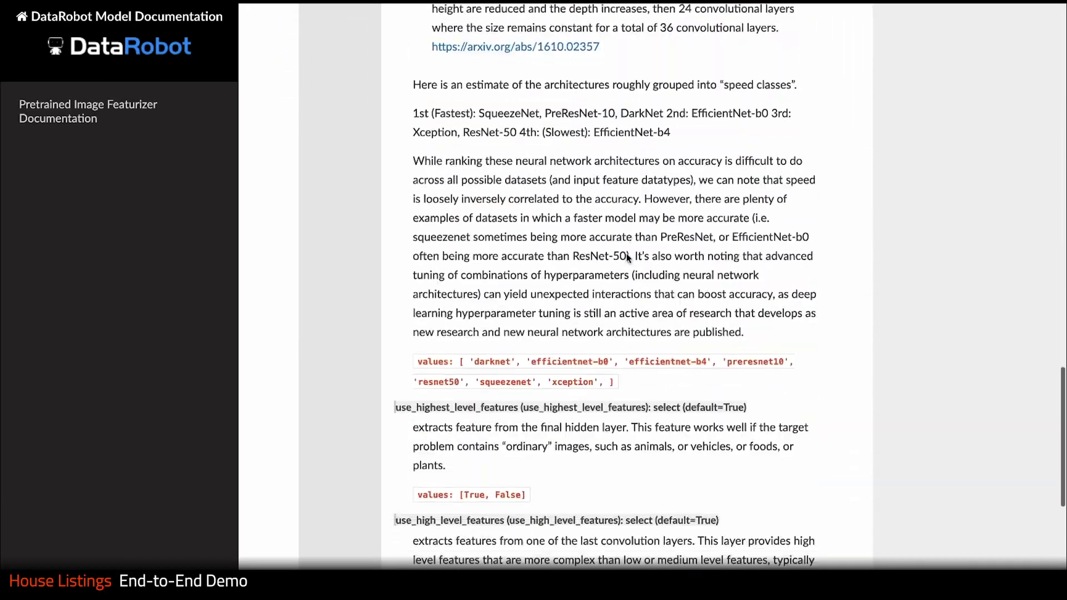
{"action": "scroll", "coordinate": [628, 259], "scroll_direction": "down", "scroll_amount": 15}
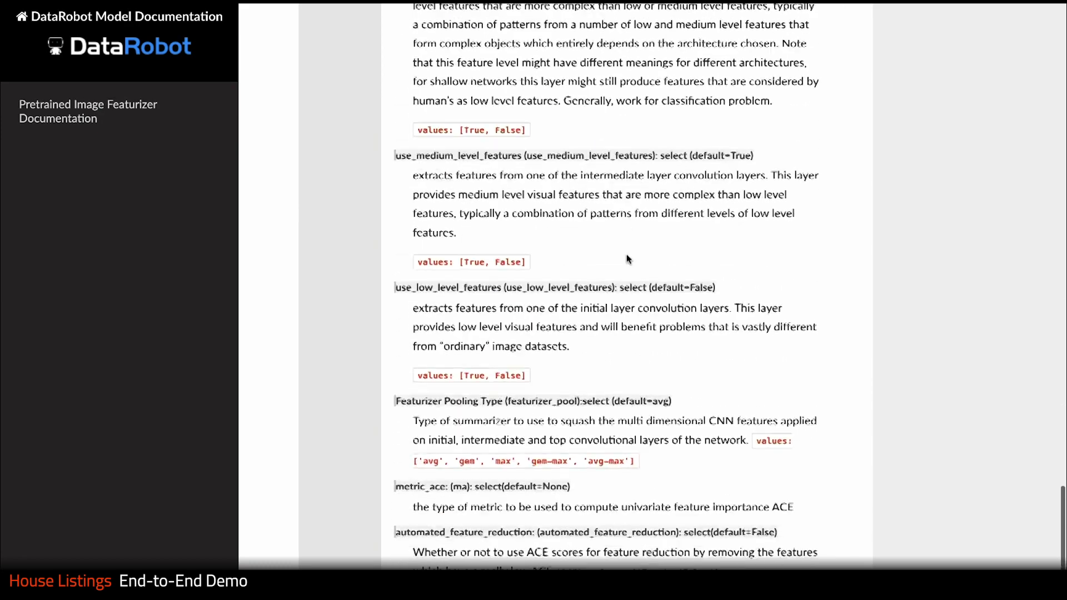
{"action": "scroll", "coordinate": [625, 258], "scroll_direction": "up", "scroll_amount": 8}
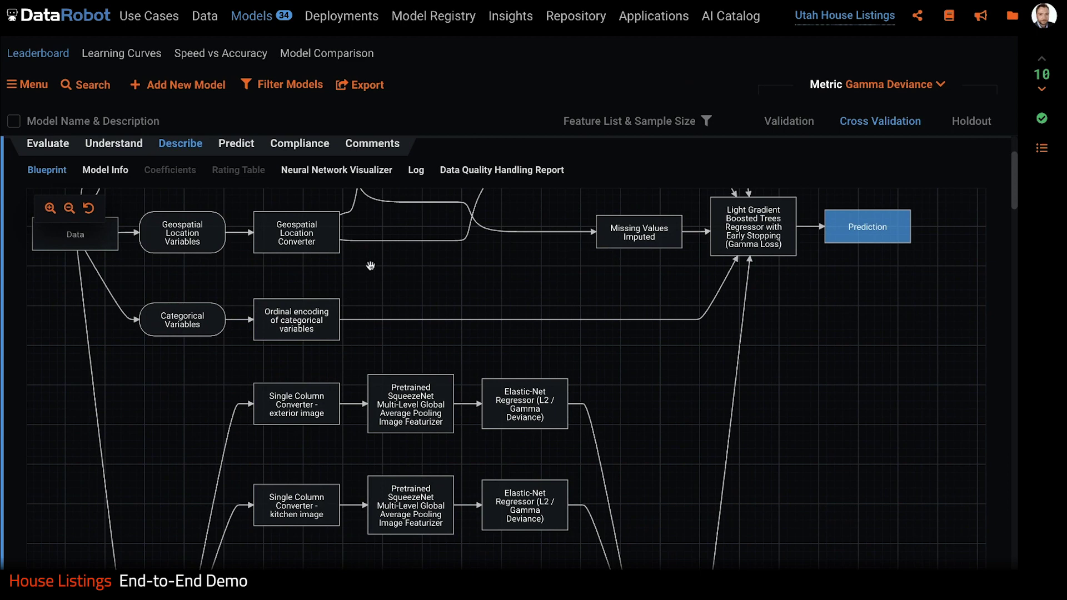
Step: Explore the Pretrained SqueezeNet graph in the Neural Network Visualizer, from the 224×224×3 input through fire7
{"action": "left_click", "coordinate": [313, 171]}
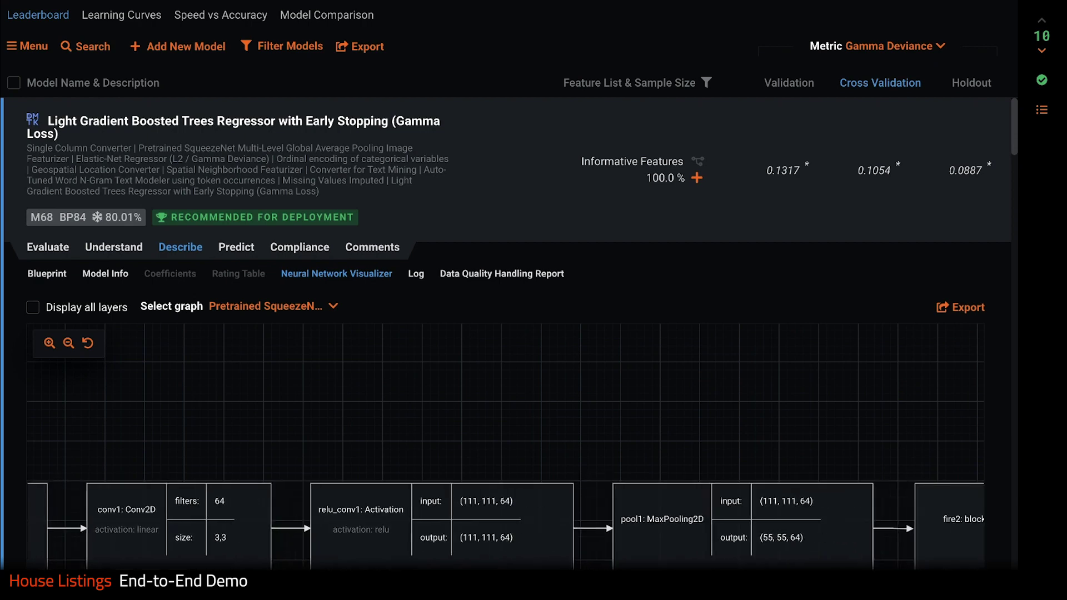
{"action": "left_click_drag", "start_coordinate": [607, 457], "coordinate": [343, 451]}
{"action": "left_click", "coordinate": [69, 344]}
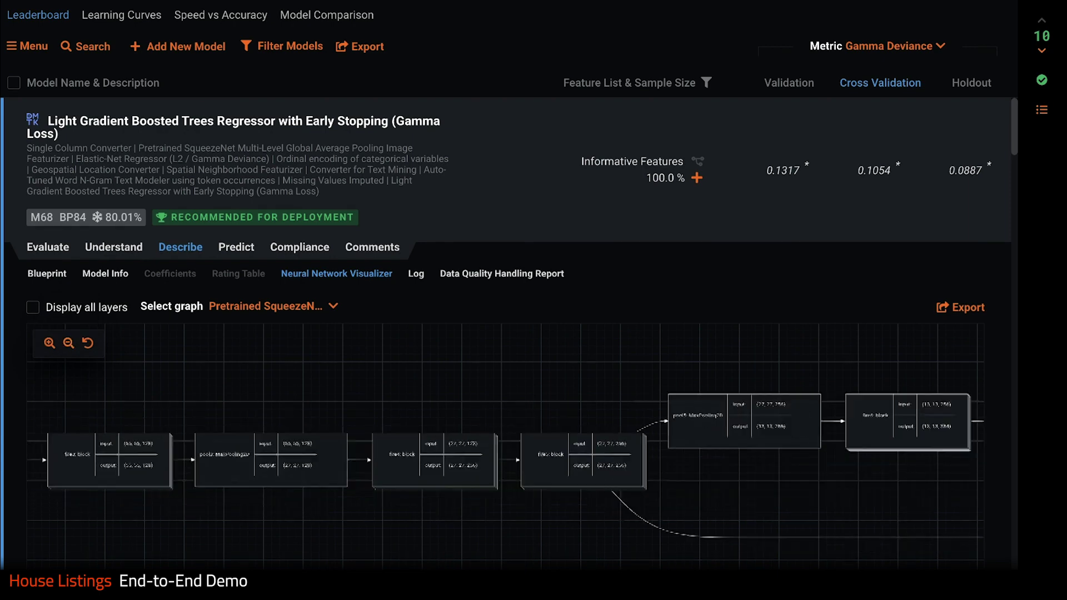
{"action": "left_click_drag", "start_coordinate": [616, 420], "coordinate": [113, 452]}
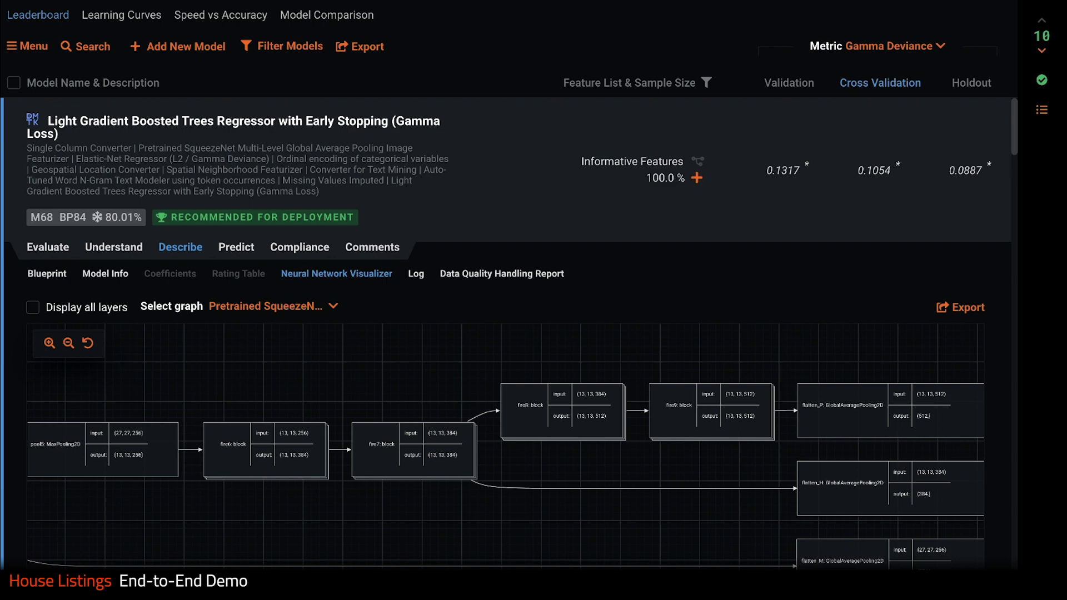
Step: Review the Data Quality Handling Report's 19 imputed features, led by home_exterior at 43.25% missing
{"action": "left_click", "coordinate": [457, 280]}
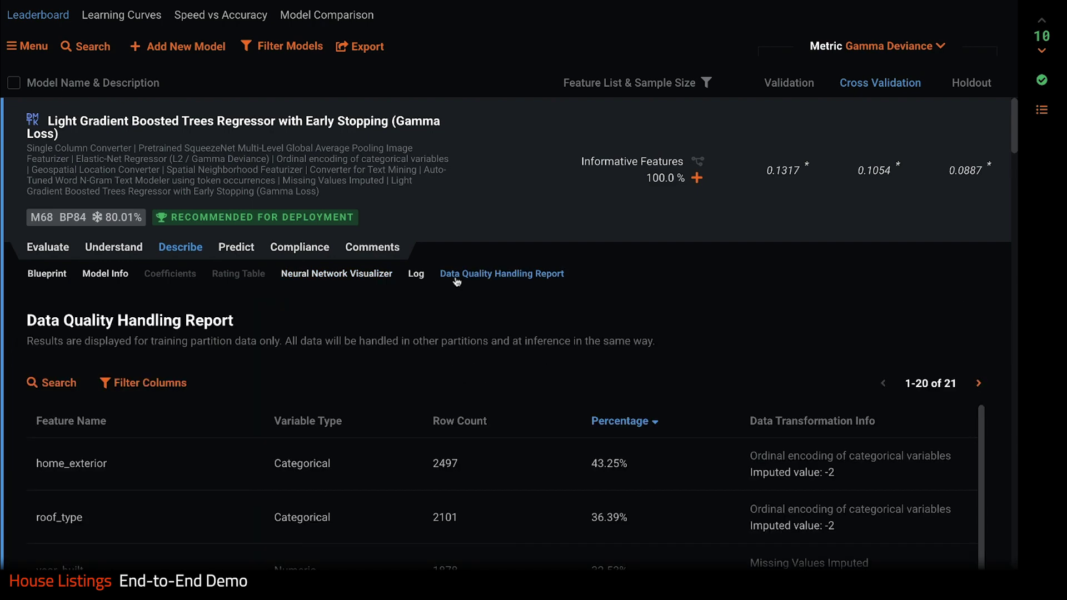
{"action": "scroll", "coordinate": [587, 328], "scroll_direction": "down", "scroll_amount": 4}
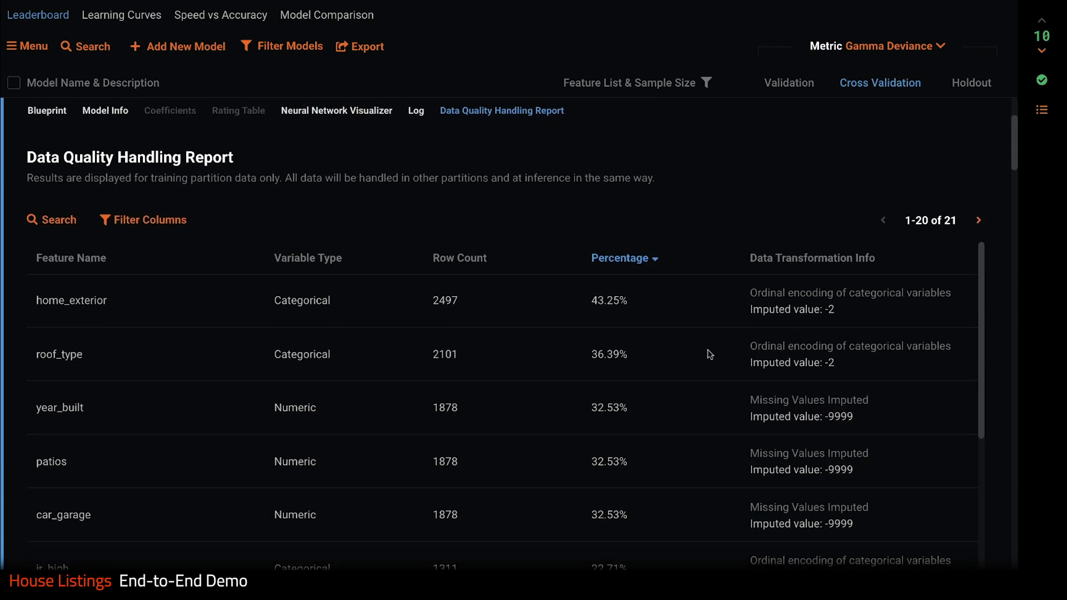
{"action": "scroll", "coordinate": [743, 333], "scroll_direction": "down", "scroll_amount": 6}
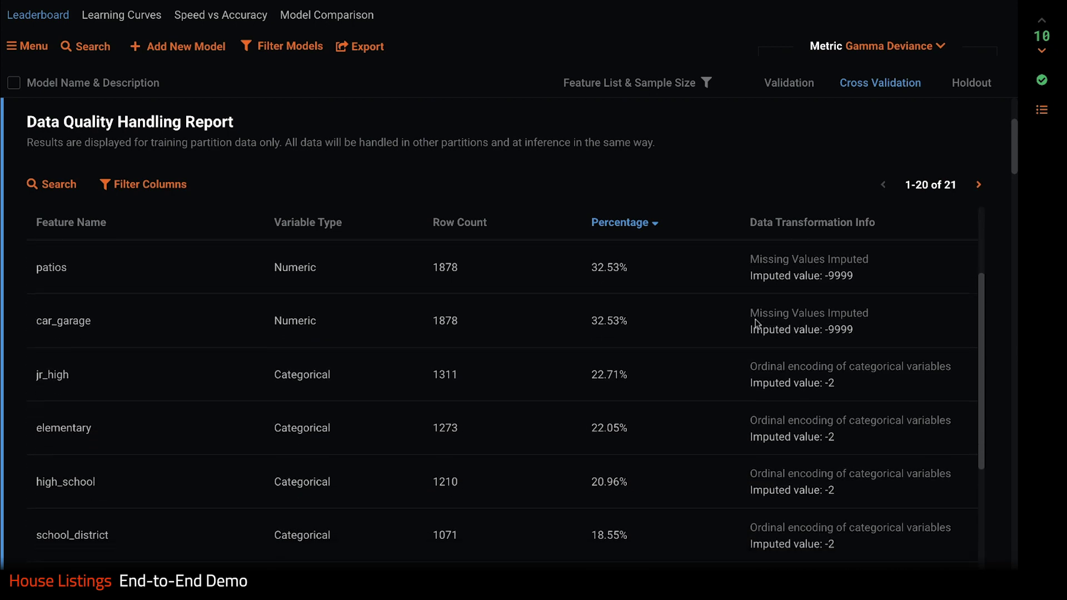
{"action": "scroll", "coordinate": [757, 323], "scroll_direction": "down", "scroll_amount": 2}
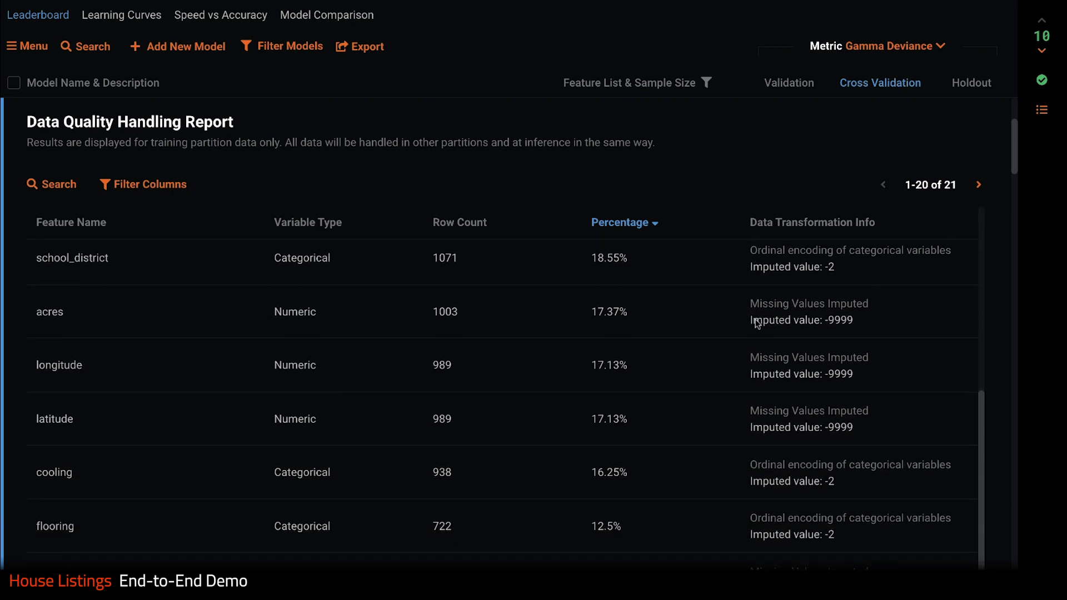
{"action": "scroll", "coordinate": [756, 323], "scroll_direction": "up", "scroll_amount": 2}
{"action": "scroll", "coordinate": [756, 323], "scroll_direction": "up", "scroll_amount": 4}
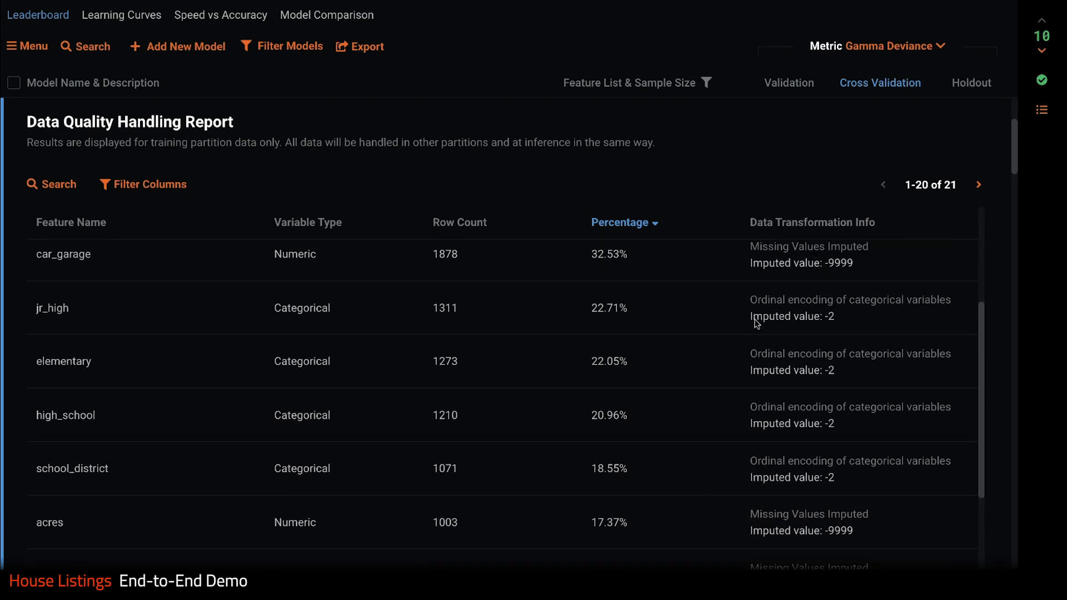
{"action": "scroll", "coordinate": [756, 323], "scroll_direction": "up", "scroll_amount": 2}
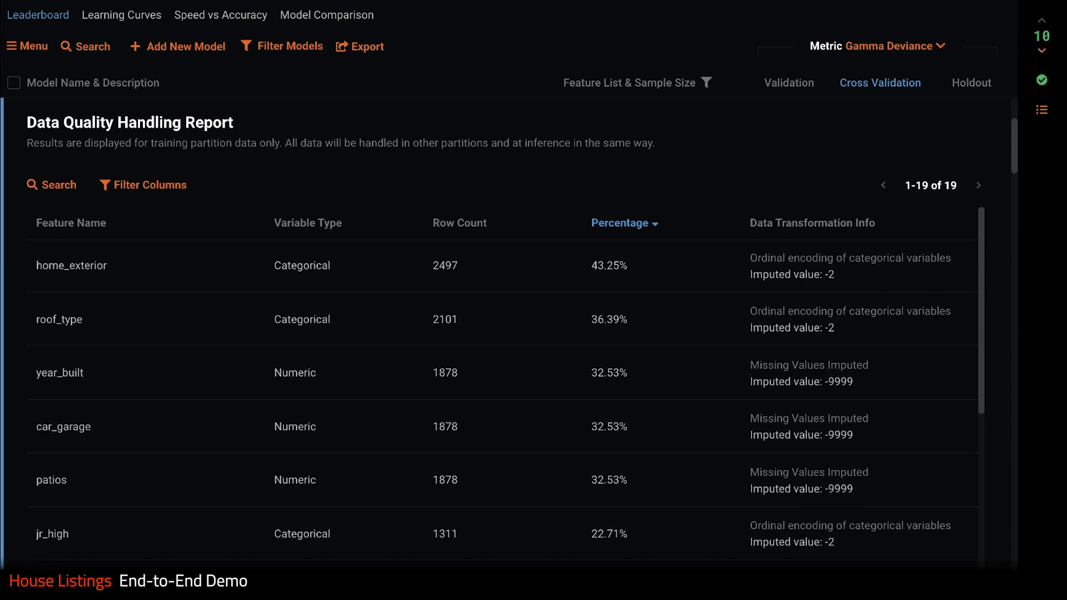
{"action": "left_click_drag", "start_coordinate": [1014, 136], "coordinate": [1015, 122]}
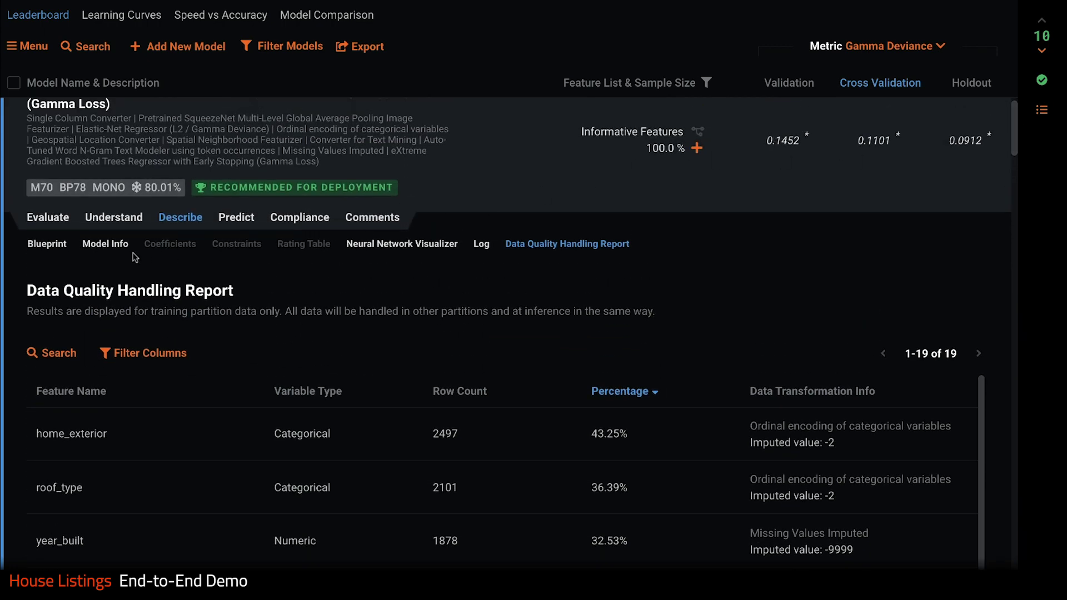
{"action": "mouse_move", "coordinate": [47, 218]}
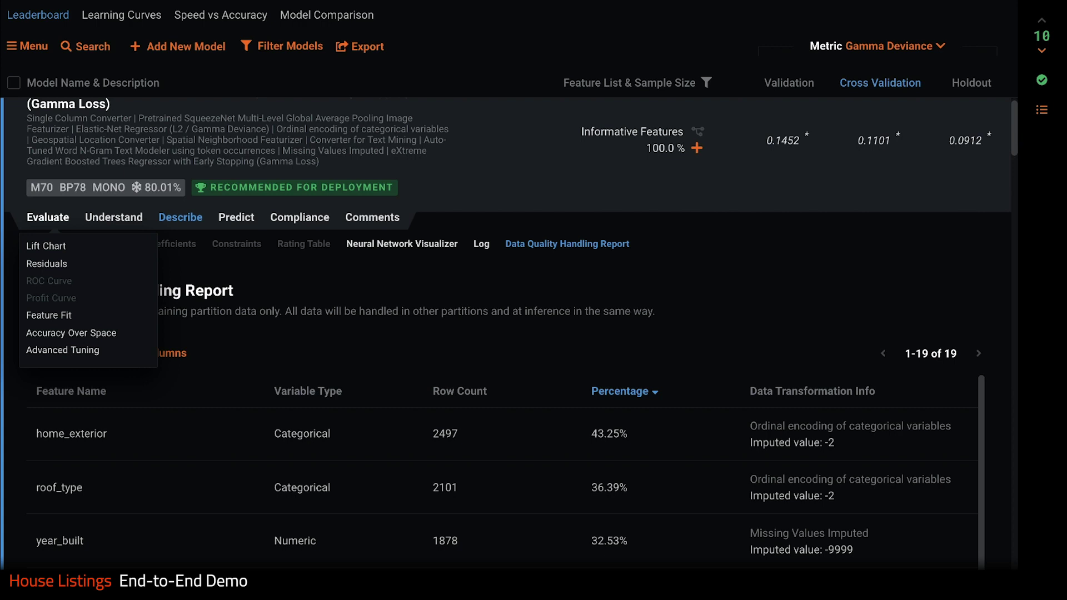
Step: Show the M70 model's Residuals: r² 0.6162, residual mean -44413.4598, and the predicted-versus-actual scatter
{"action": "left_click", "coordinate": [47, 245]}
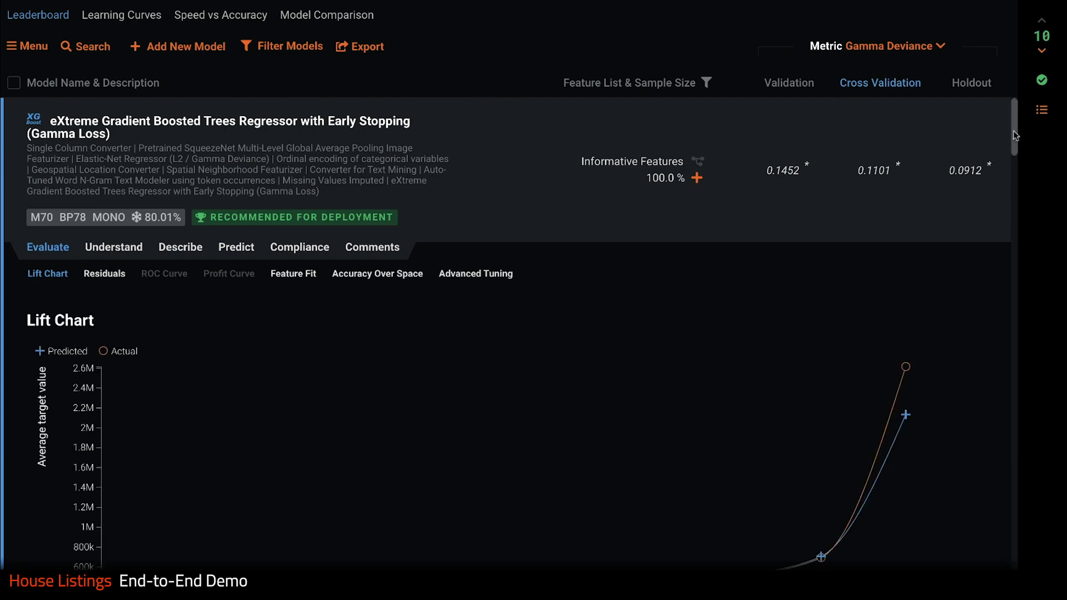
{"action": "scroll", "coordinate": [1009, 139], "scroll_direction": "down", "scroll_amount": 1}
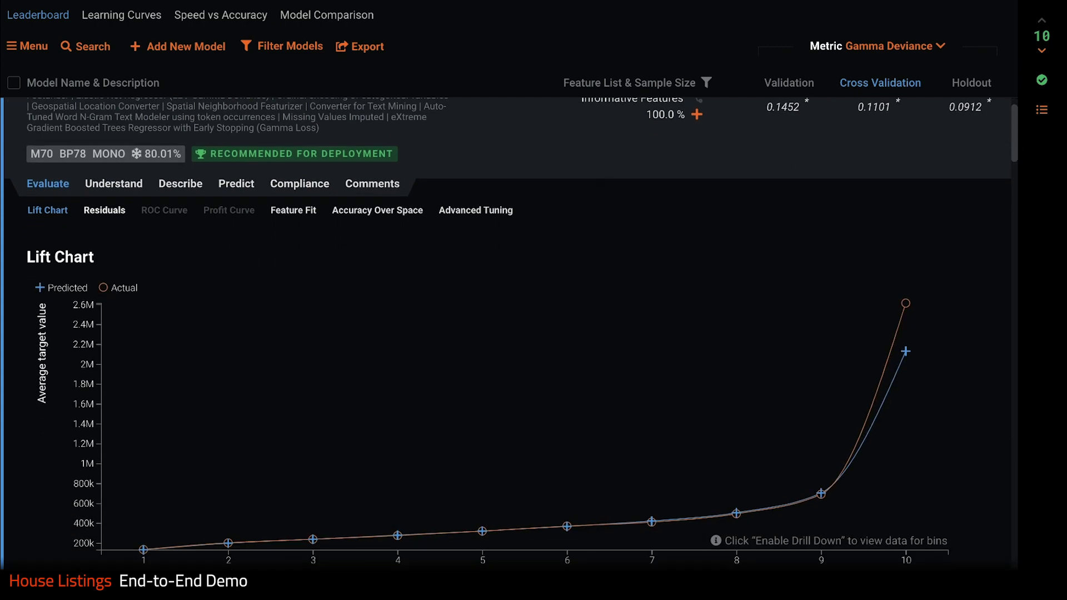
{"action": "left_click", "coordinate": [105, 210]}
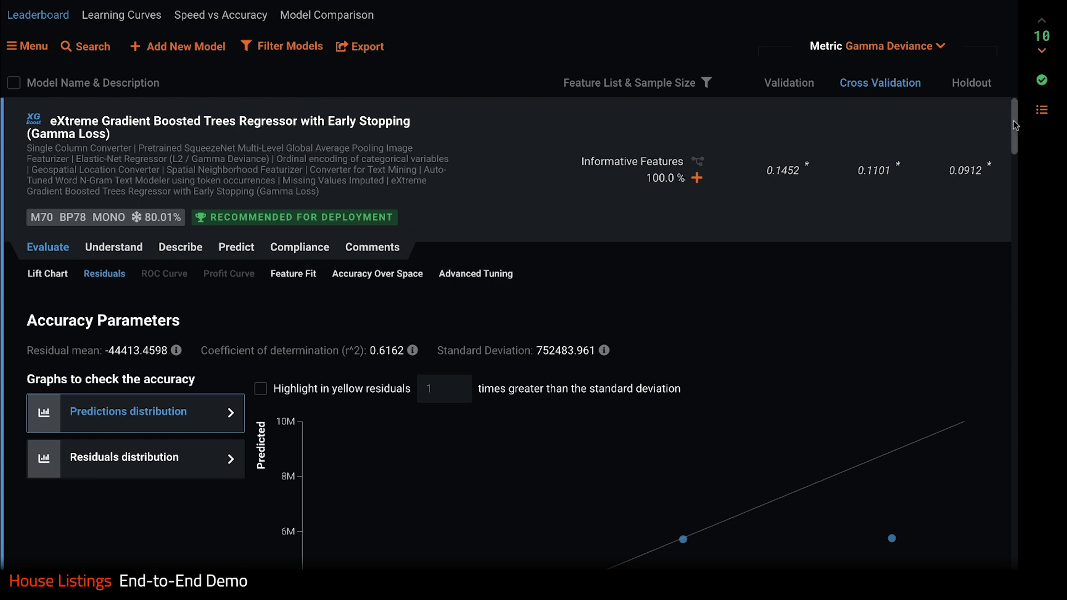
{"action": "scroll", "coordinate": [1015, 137], "scroll_direction": "down", "scroll_amount": 2}
{"action": "left_click_drag", "start_coordinate": [1015, 138], "coordinate": [1015, 142]}
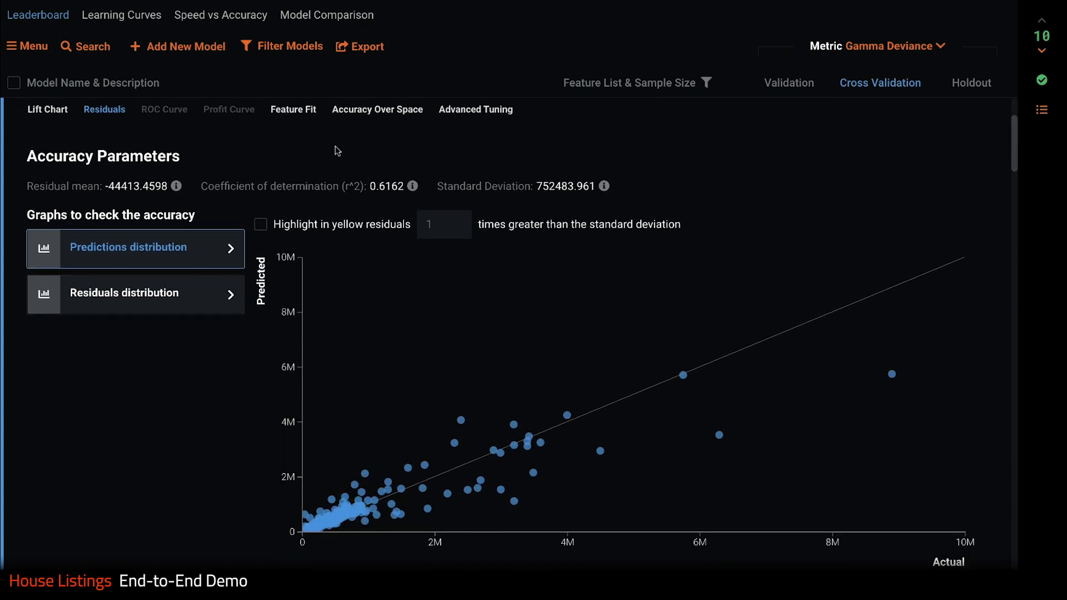
Step: Map the M70 model's average residuals across Utah in Accuracy Over Space, ranging -1,491,876 to 1,771,349
{"action": "left_click", "coordinate": [361, 109]}
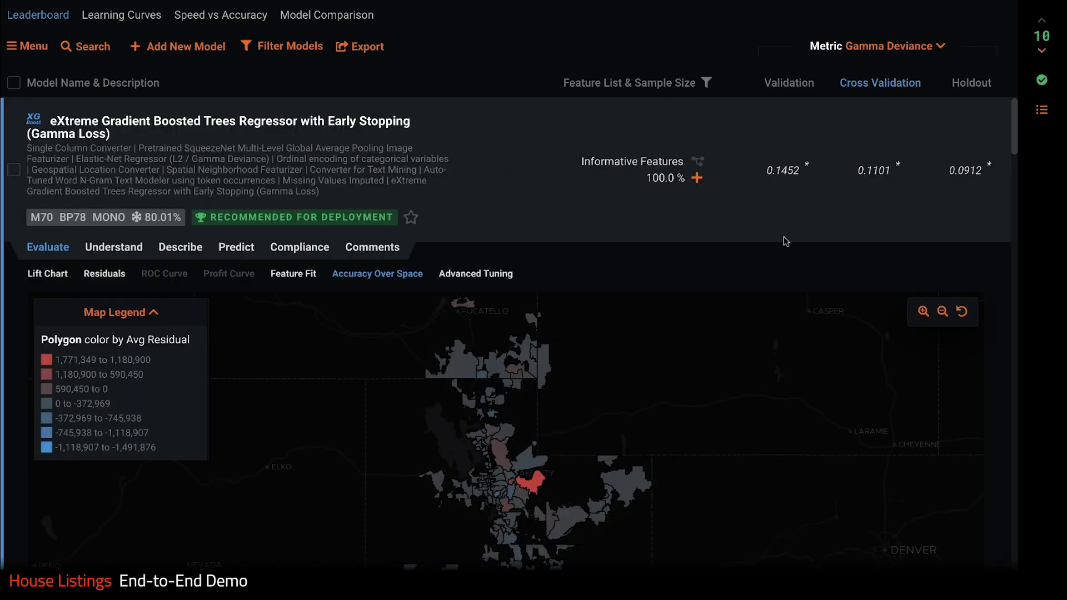
{"action": "scroll", "coordinate": [1012, 160], "scroll_direction": "down", "scroll_amount": 4}
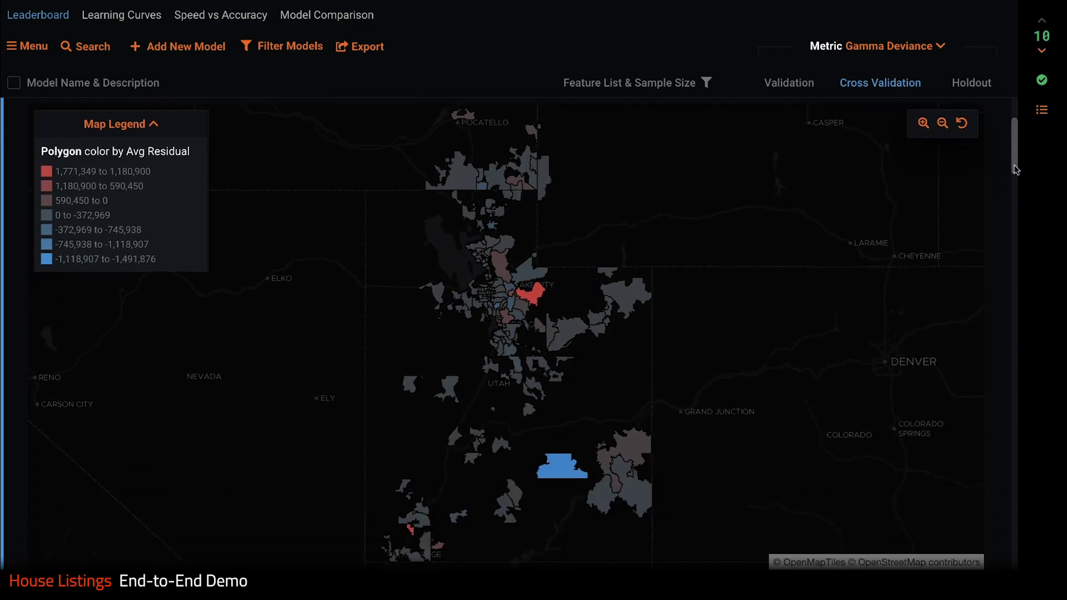
{"action": "scroll", "coordinate": [545, 289], "scroll_direction": "up", "scroll_amount": 2}
{"action": "scroll", "coordinate": [538, 300], "scroll_direction": "up", "scroll_amount": 2}
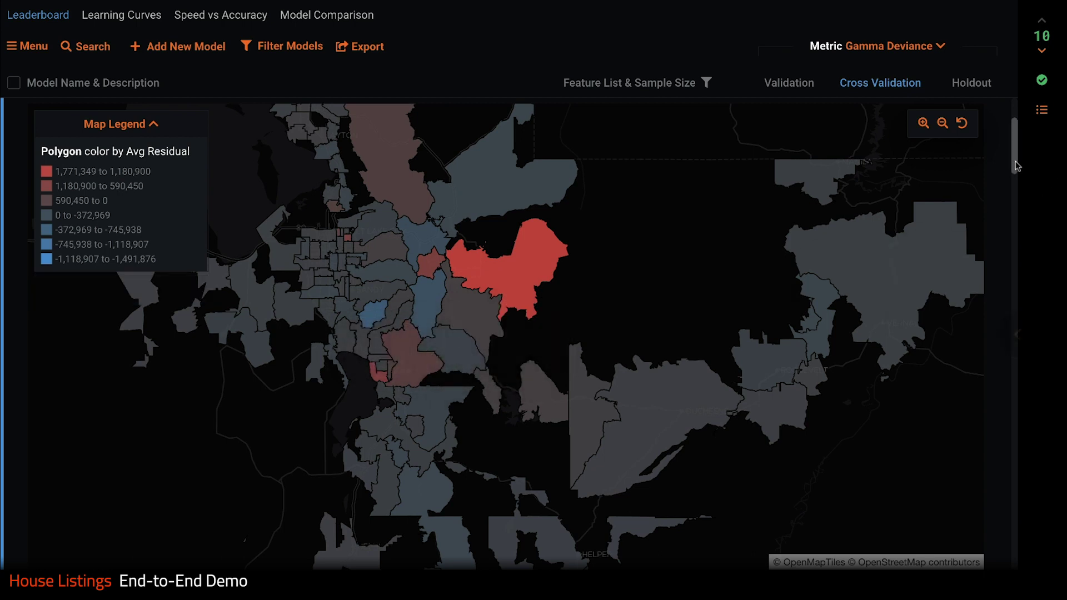
{"action": "left_click_drag", "start_coordinate": [1016, 162], "coordinate": [1018, 143]}
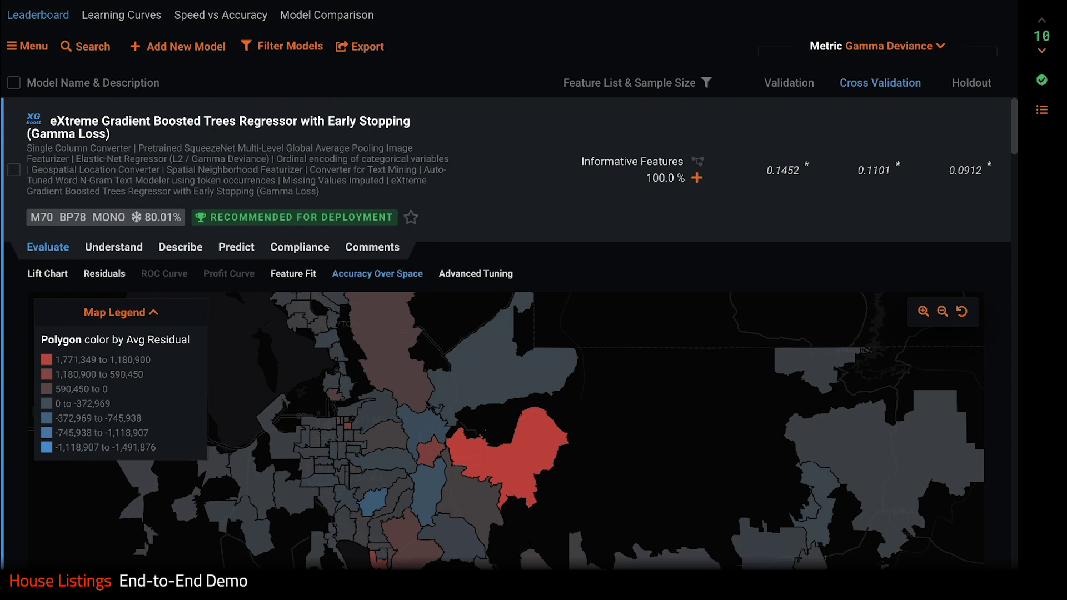
Step: Review the Feature Impact ranking led by zip_geometry, sq_ft and acres, with bathrooms flagged as redundant
{"action": "mouse_move", "coordinate": [114, 248]}
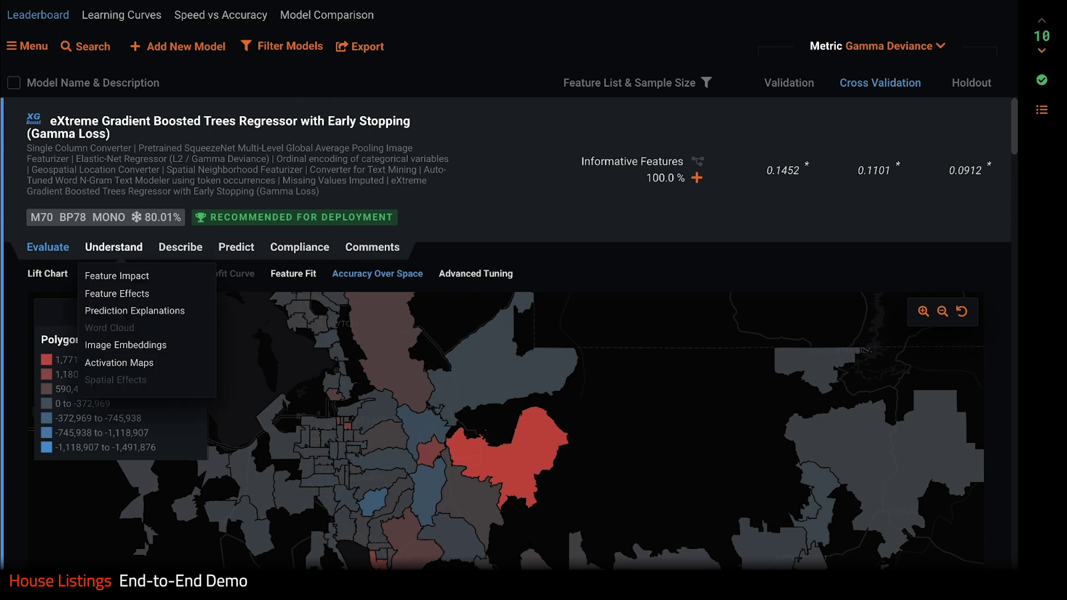
{"action": "left_click", "coordinate": [119, 276]}
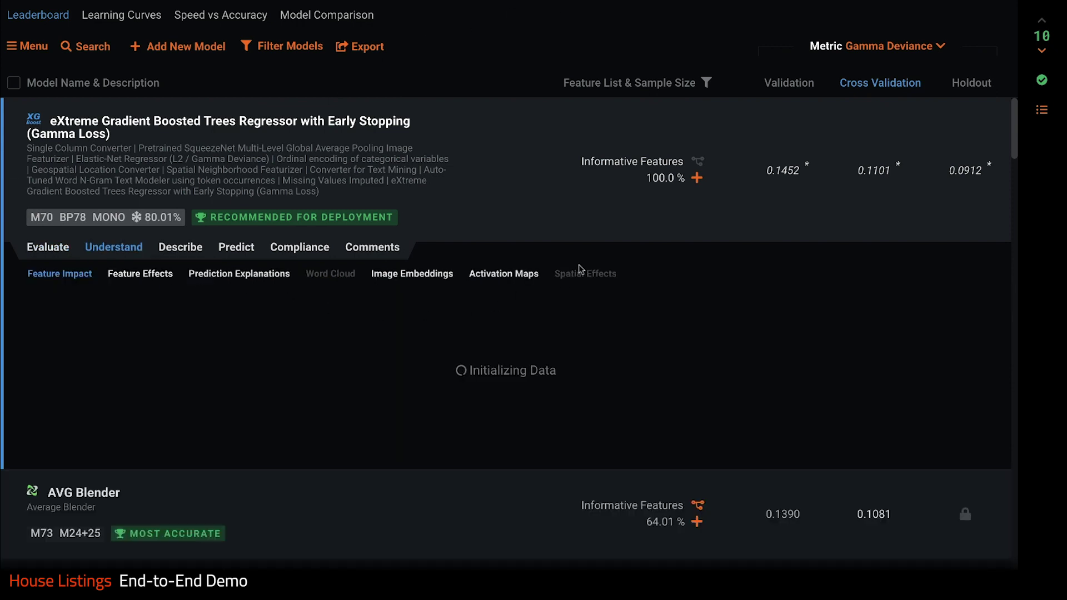
{"action": "scroll", "coordinate": [609, 230], "scroll_direction": "down", "scroll_amount": 4}
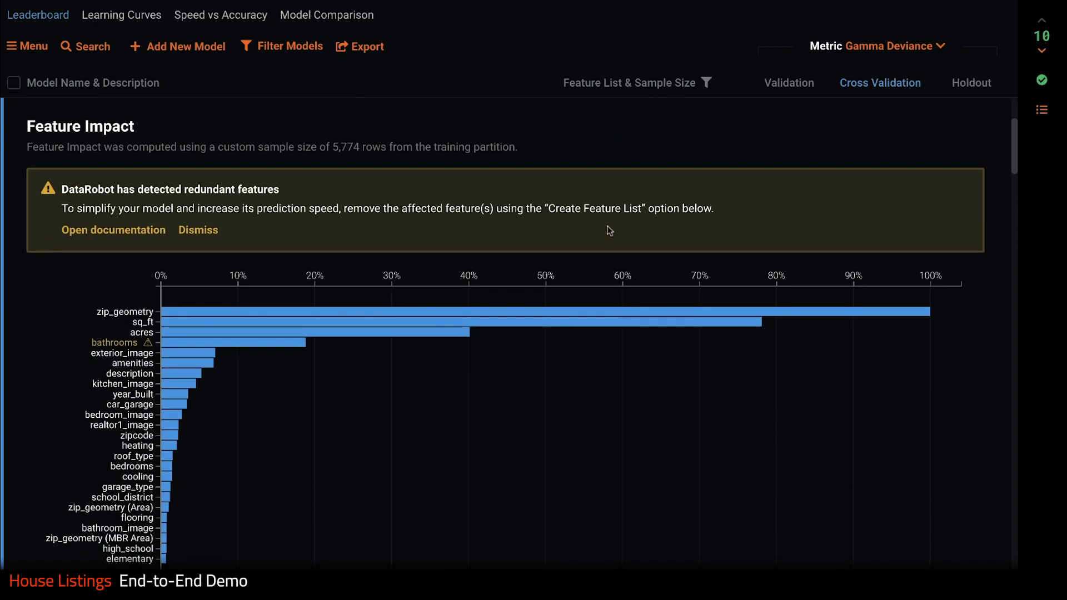
{"action": "mouse_move", "coordinate": [179, 315]}
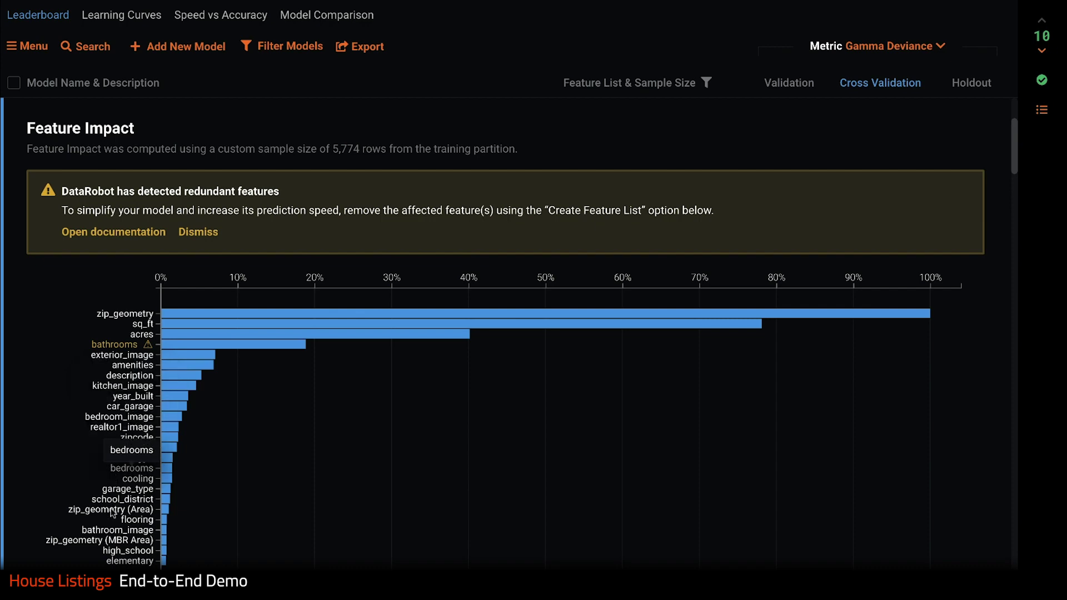
{"action": "scroll", "coordinate": [352, 161], "scroll_direction": "up", "scroll_amount": 2}
{"action": "scroll", "coordinate": [352, 161], "scroll_direction": "up", "scroll_amount": 2}
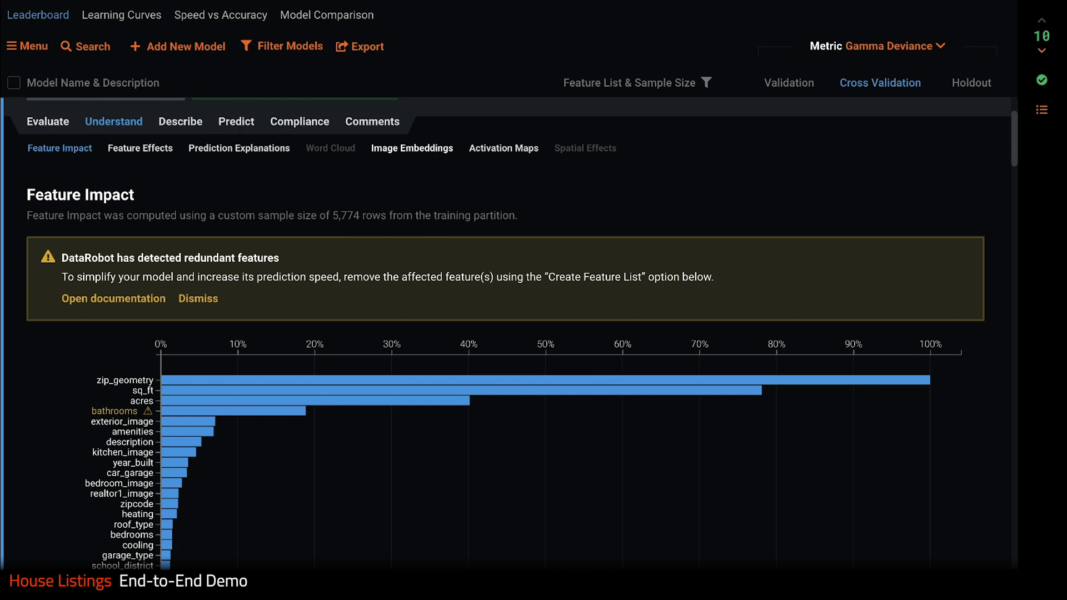
Step: Zoom into the kitchen_image embeddings to spread the 100 validation-set photos and their actual prices apart
{"action": "left_click", "coordinate": [411, 148]}
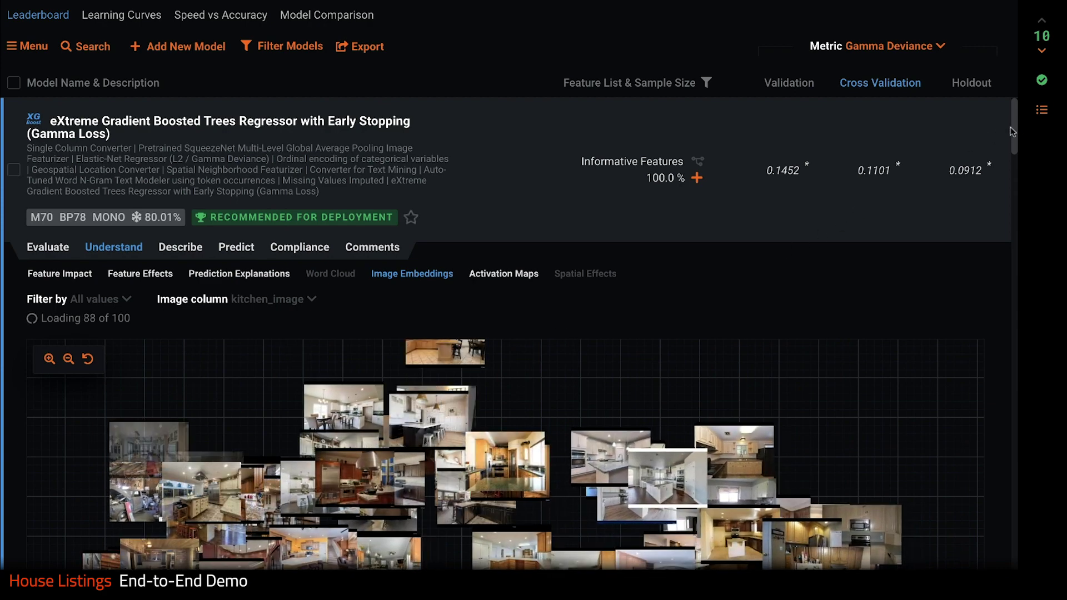
{"action": "scroll", "coordinate": [1016, 130], "scroll_direction": "down", "scroll_amount": 3}
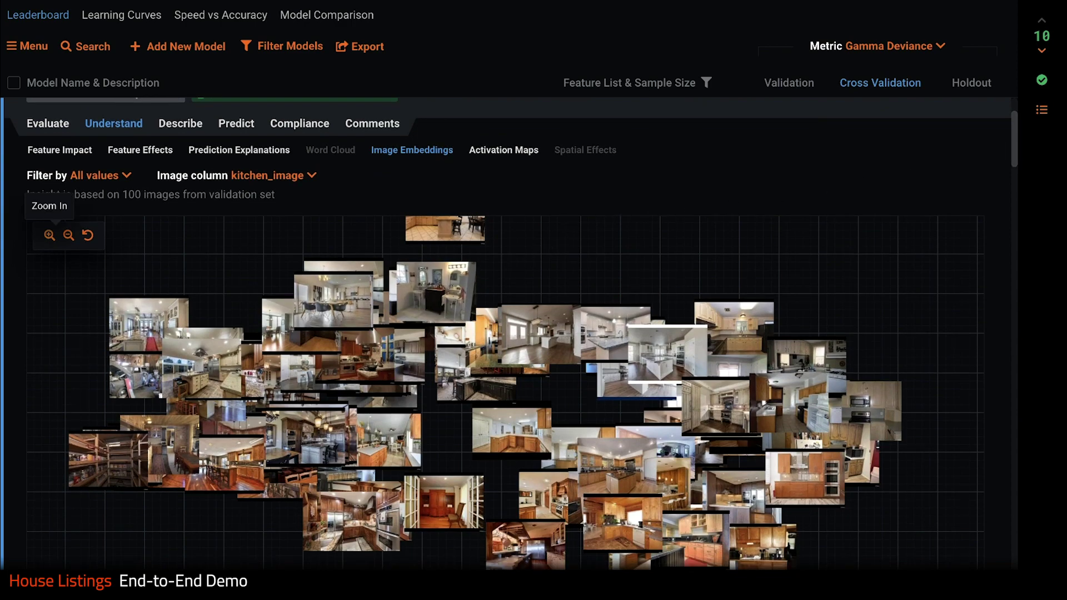
{"action": "left_click", "coordinate": [49, 235]}
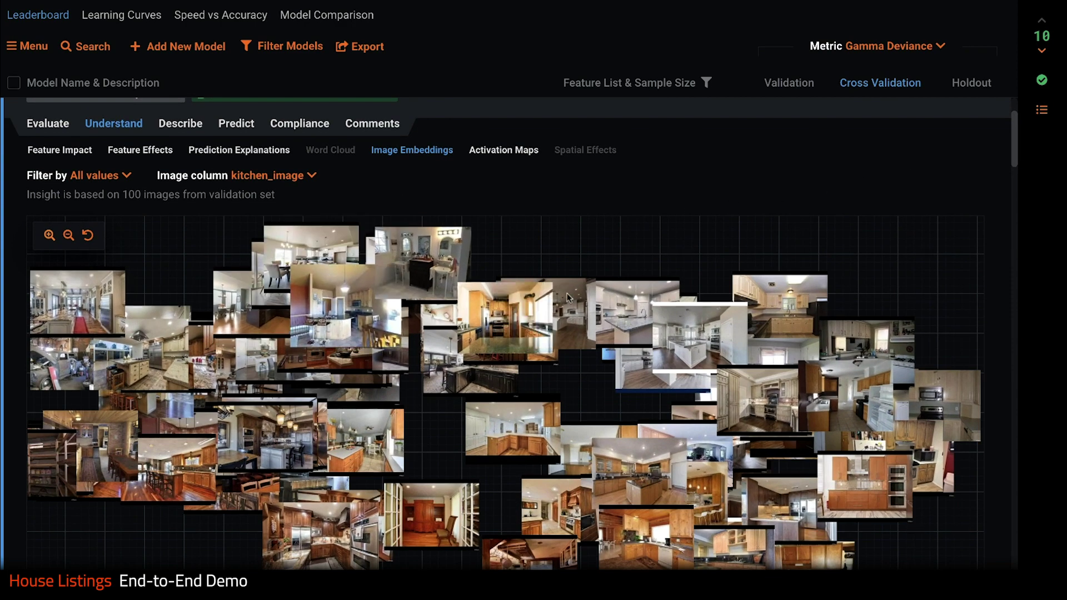
{"action": "mouse_move", "coordinate": [674, 300]}
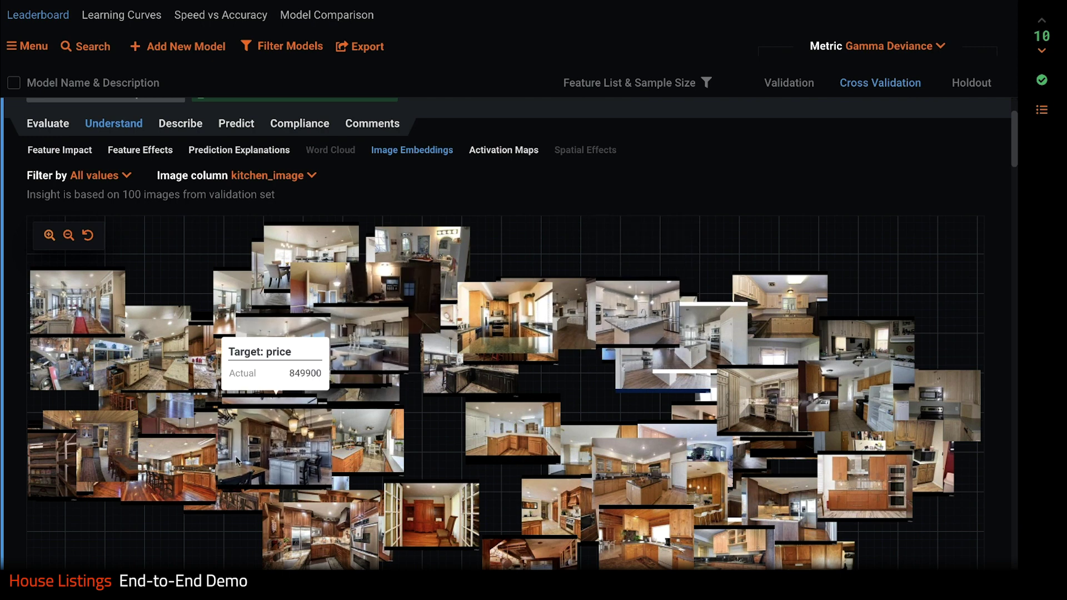
{"action": "mouse_move", "coordinate": [609, 479]}
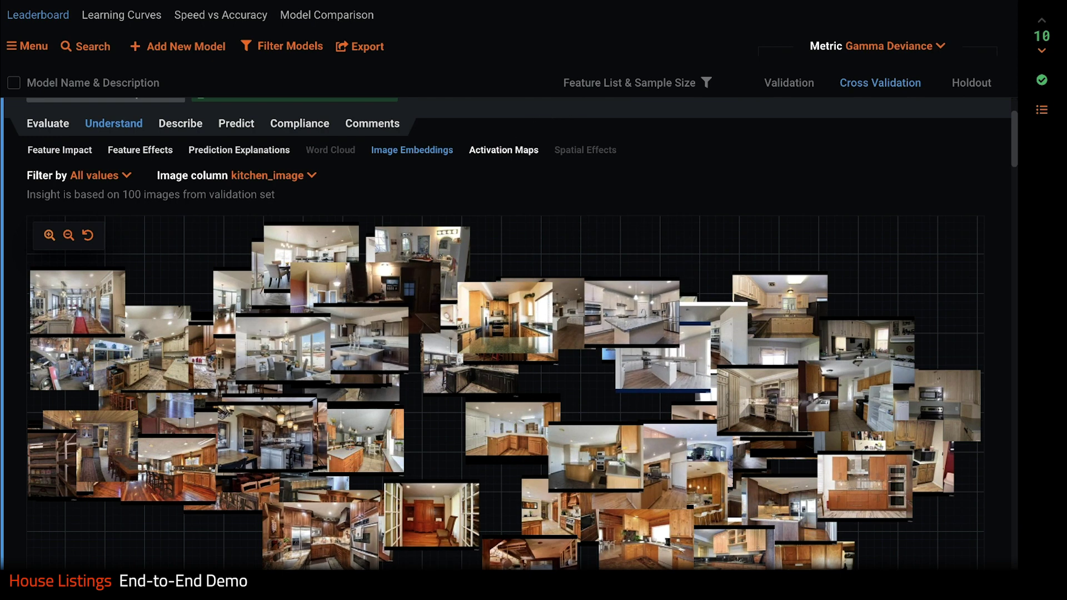
Step: View the exterior_image Activation Maps for 100 validation-set photos with Show color overlay enabled
{"action": "left_click", "coordinate": [515, 147]}
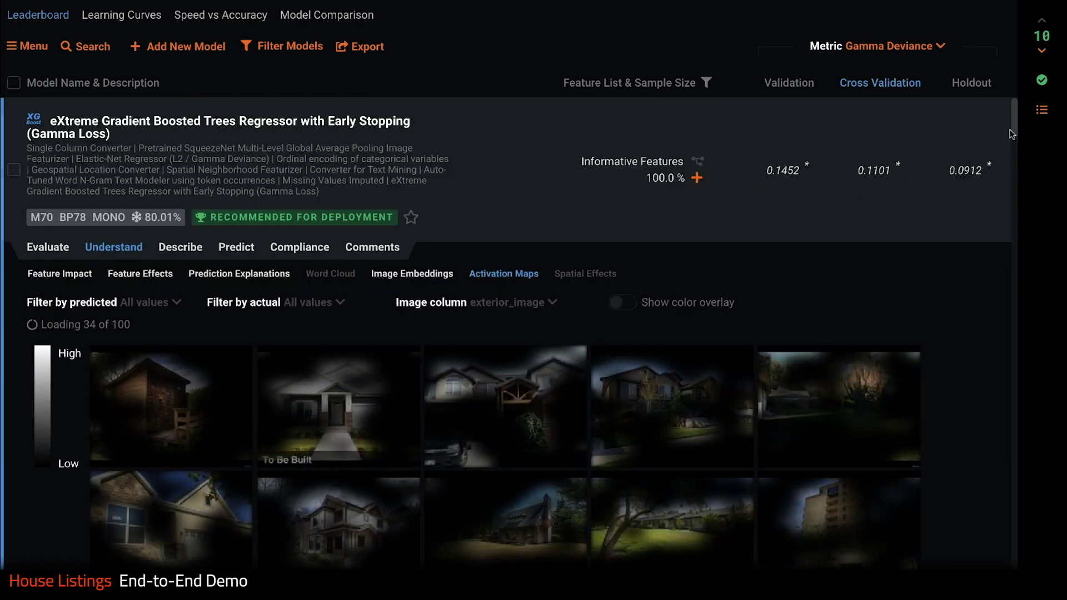
{"action": "scroll", "coordinate": [1015, 136], "scroll_direction": "down", "scroll_amount": 1}
{"action": "left_click_drag", "start_coordinate": [1016, 139], "coordinate": [1016, 145]}
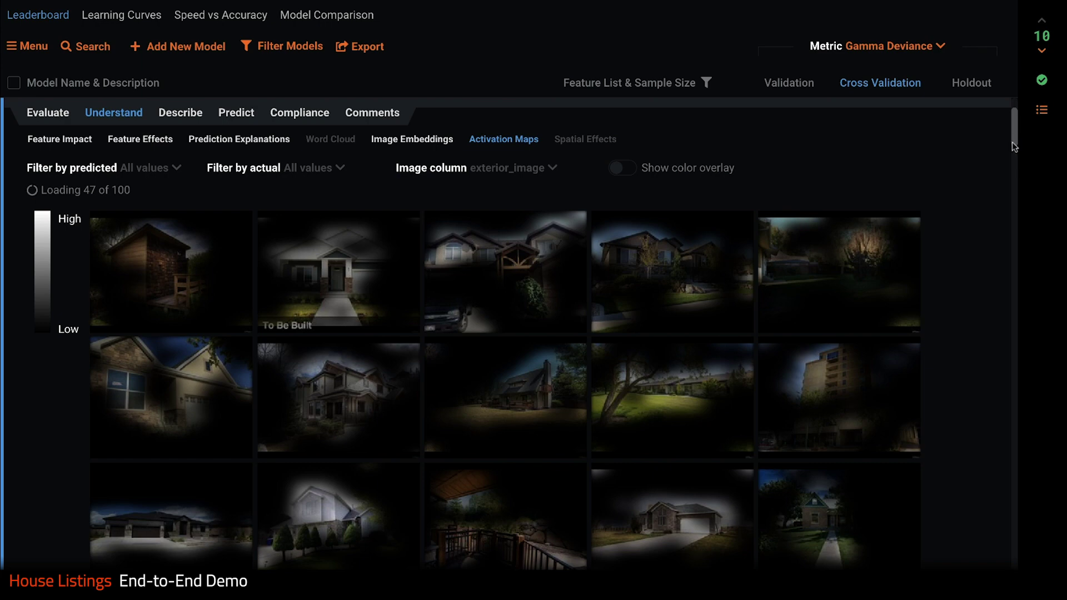
{"action": "scroll", "coordinate": [1013, 147], "scroll_direction": "down", "scroll_amount": 1}
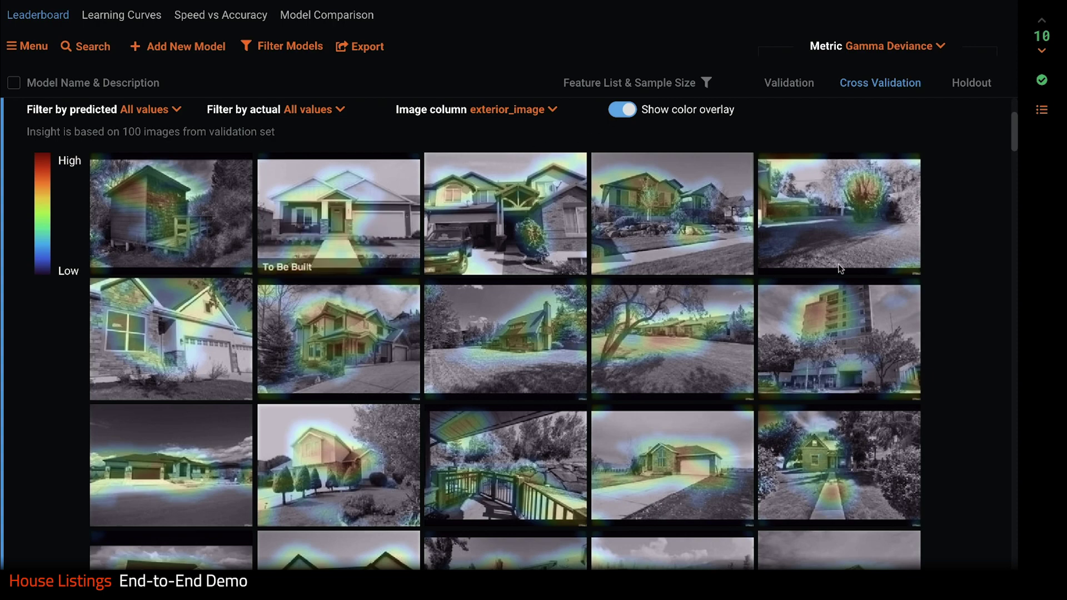
{"action": "left_click_drag", "start_coordinate": [1017, 153], "coordinate": [1015, 138]}
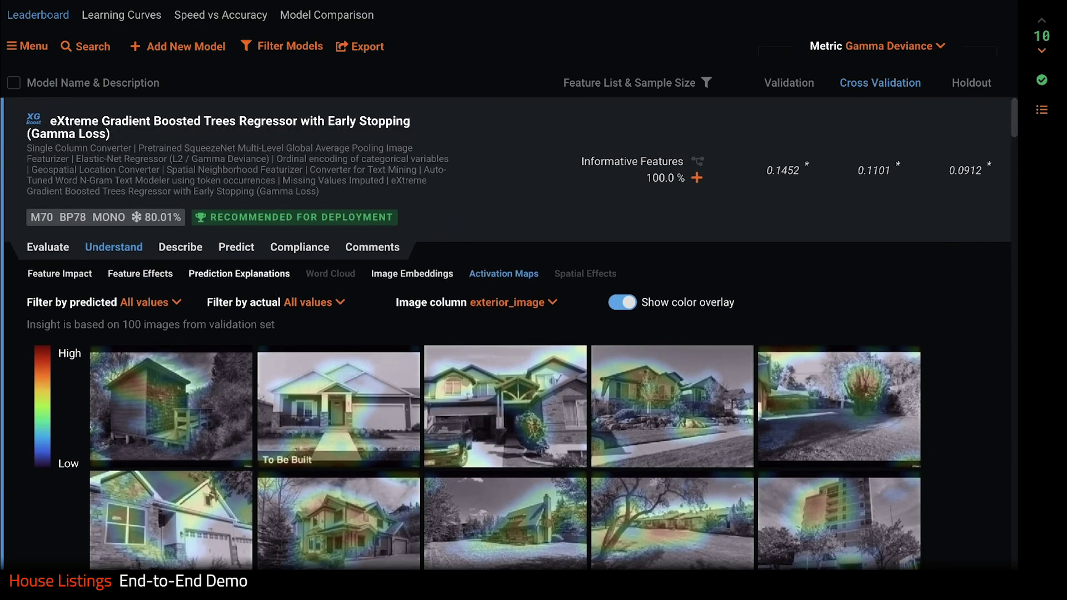
Step: Preview Prediction Explanations for predictions below 71972.103 and above 1664666.082, scrolling across all columns
{"action": "left_click", "coordinate": [239, 274]}
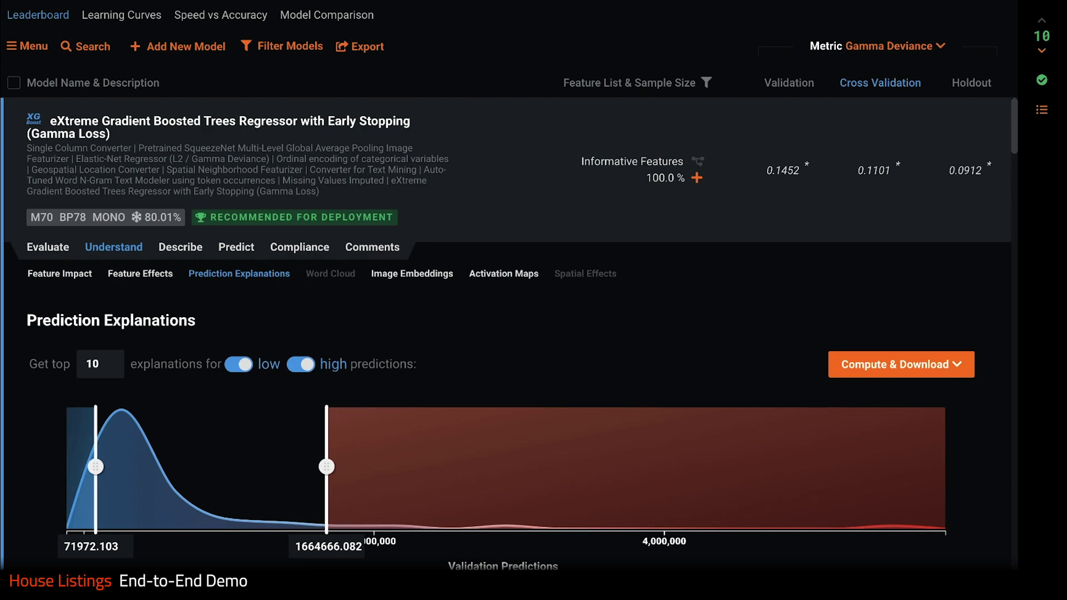
{"action": "scroll", "coordinate": [1016, 138], "scroll_direction": "down", "scroll_amount": 1}
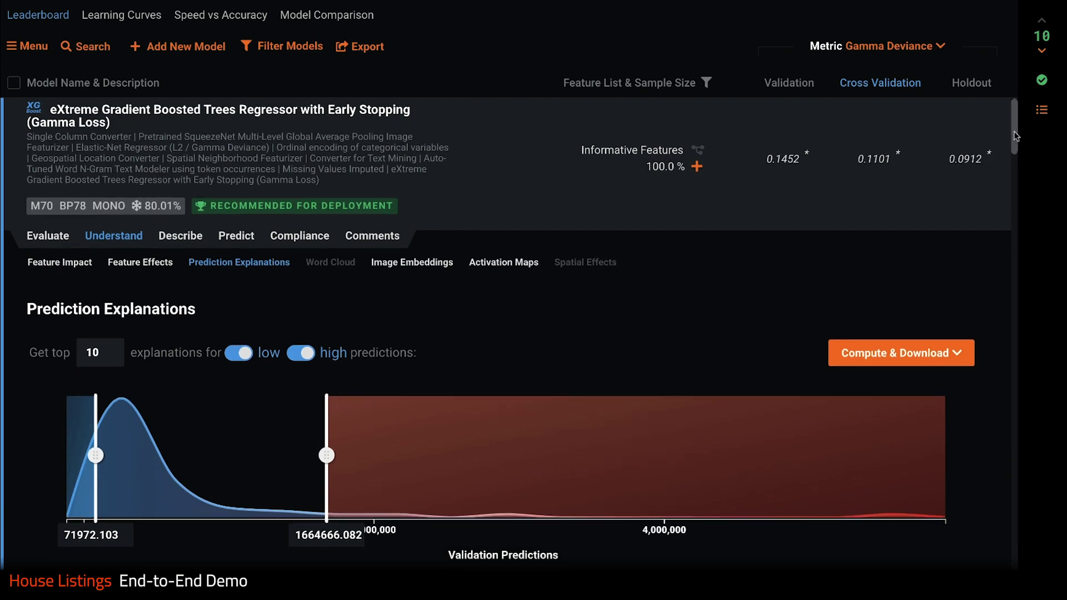
{"action": "left_click_drag", "start_coordinate": [1016, 137], "coordinate": [1016, 162]}
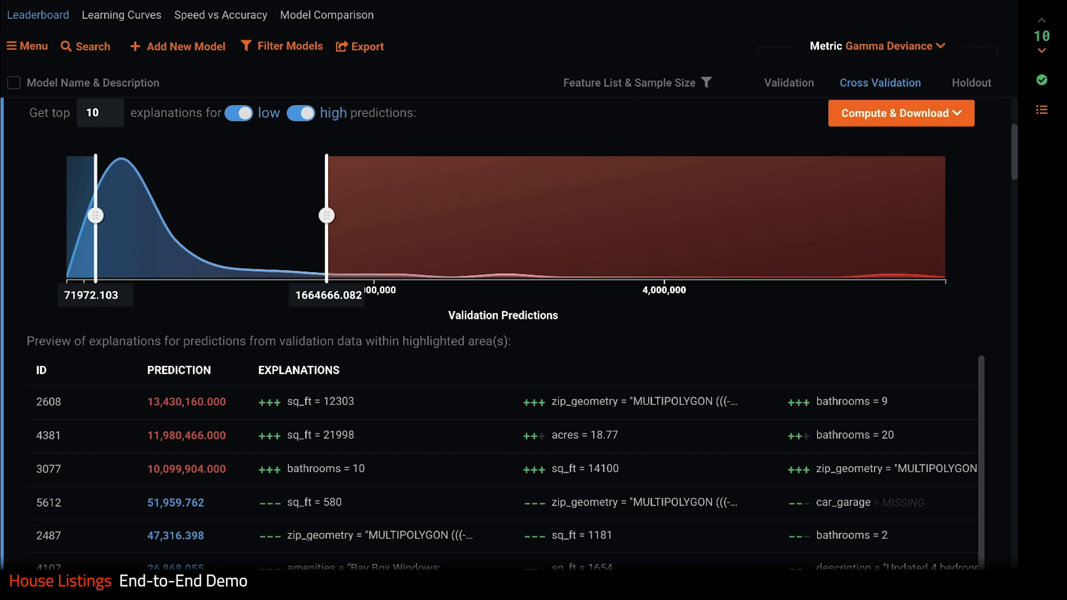
{"action": "scroll", "coordinate": [502, 467], "scroll_direction": "right", "scroll_amount": 5}
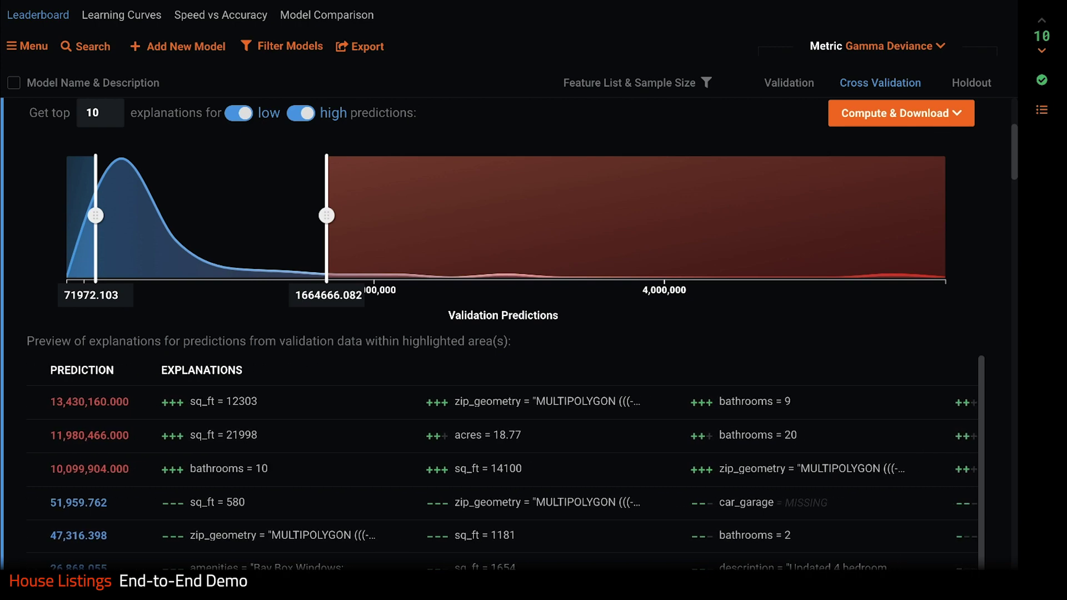
{"action": "scroll", "coordinate": [503, 467], "scroll_direction": "right", "scroll_amount": 3}
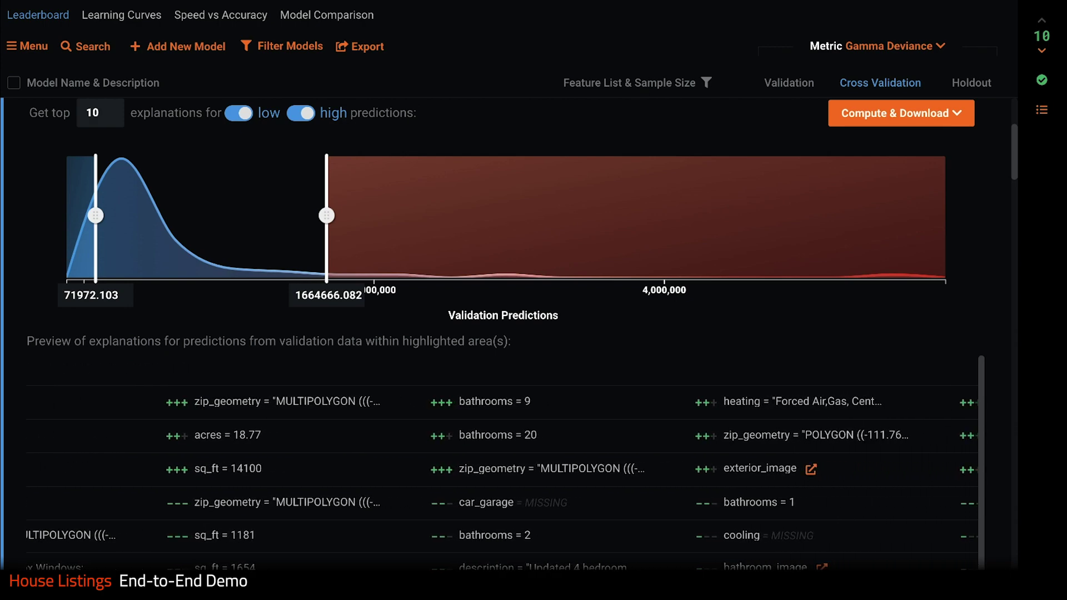
{"action": "scroll", "coordinate": [502, 467], "scroll_direction": "right", "scroll_amount": 5}
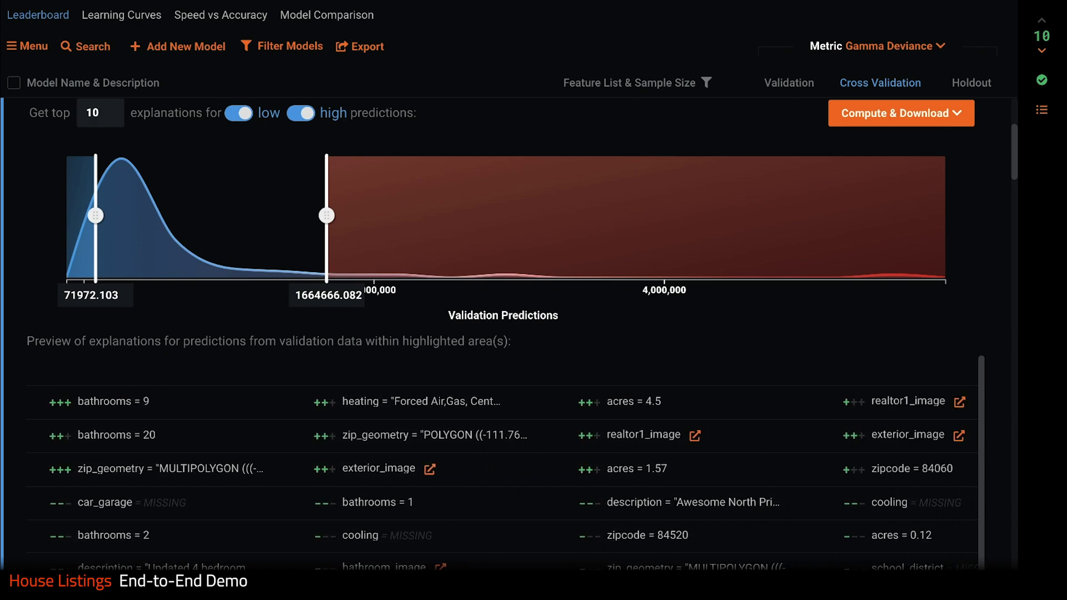
Step: View the exterior_image and kitchen_image activation maps in the explanation preview
{"action": "left_click", "coordinate": [429, 469]}
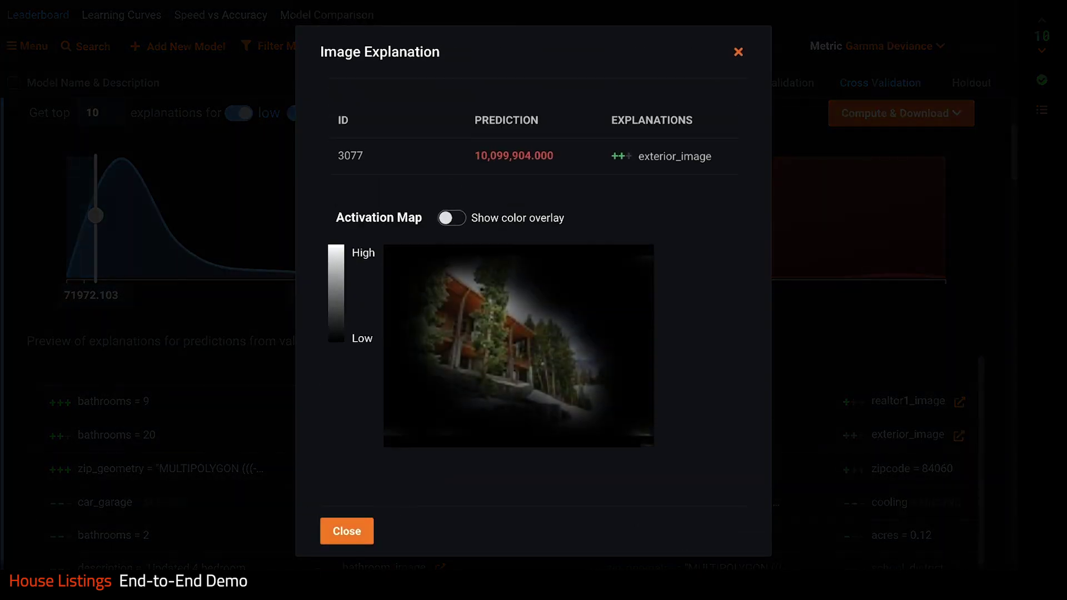
{"action": "left_click", "coordinate": [359, 530]}
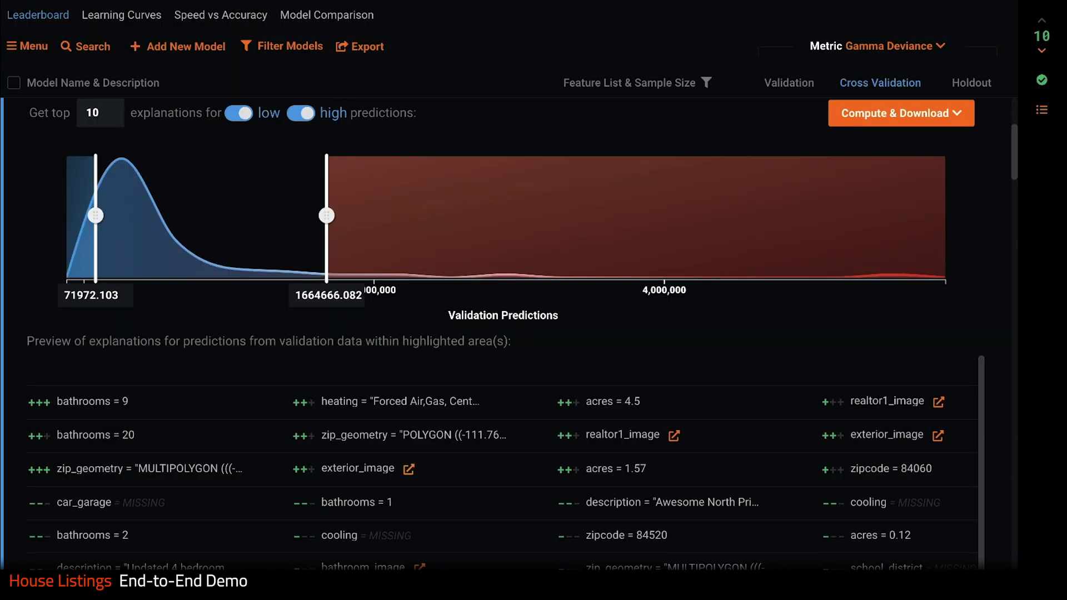
{"action": "scroll", "coordinate": [495, 482], "scroll_direction": "right", "scroll_amount": 8}
{"action": "scroll", "coordinate": [811, 464], "scroll_direction": "right", "scroll_amount": 3}
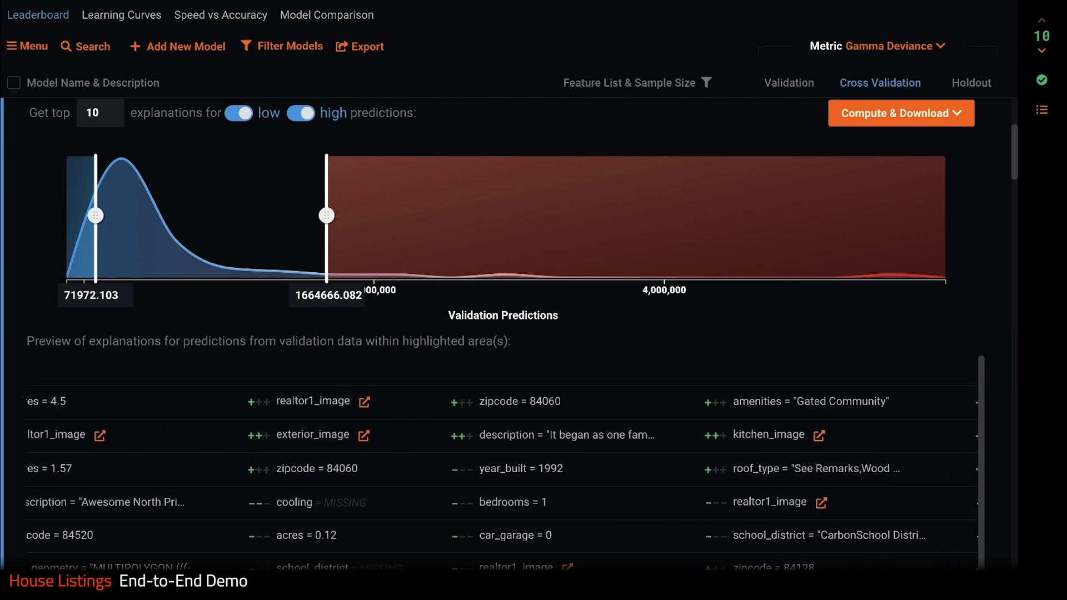
{"action": "left_click", "coordinate": [819, 436]}
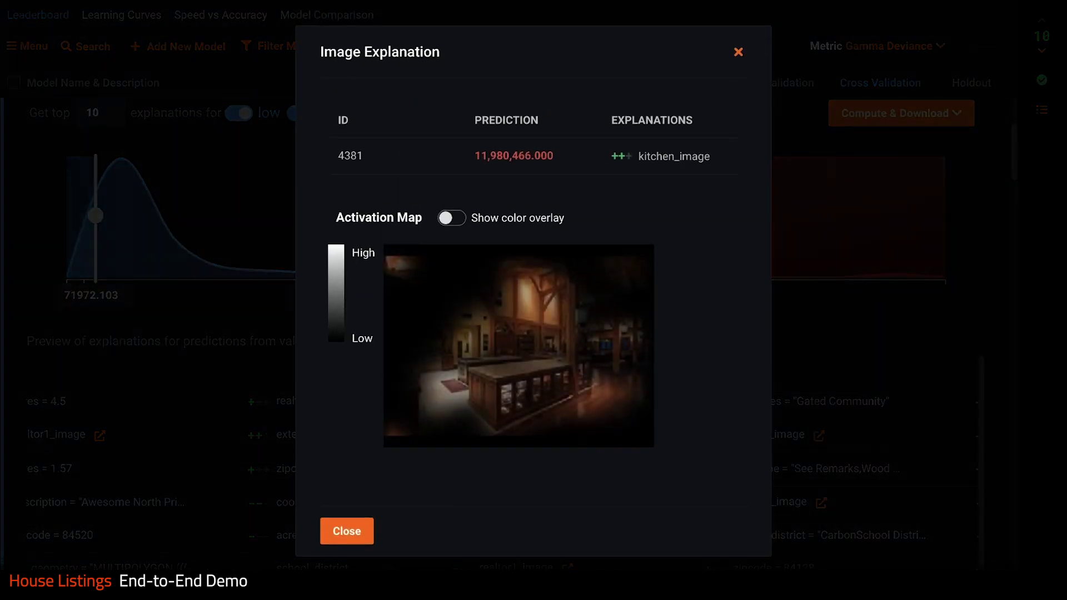
{"action": "left_click", "coordinate": [347, 531]}
Step: Inspect the bathroom_image activation map with the color overlay turned on
{"action": "left_click_drag", "start_coordinate": [582, 550], "coordinate": [432, 555]}
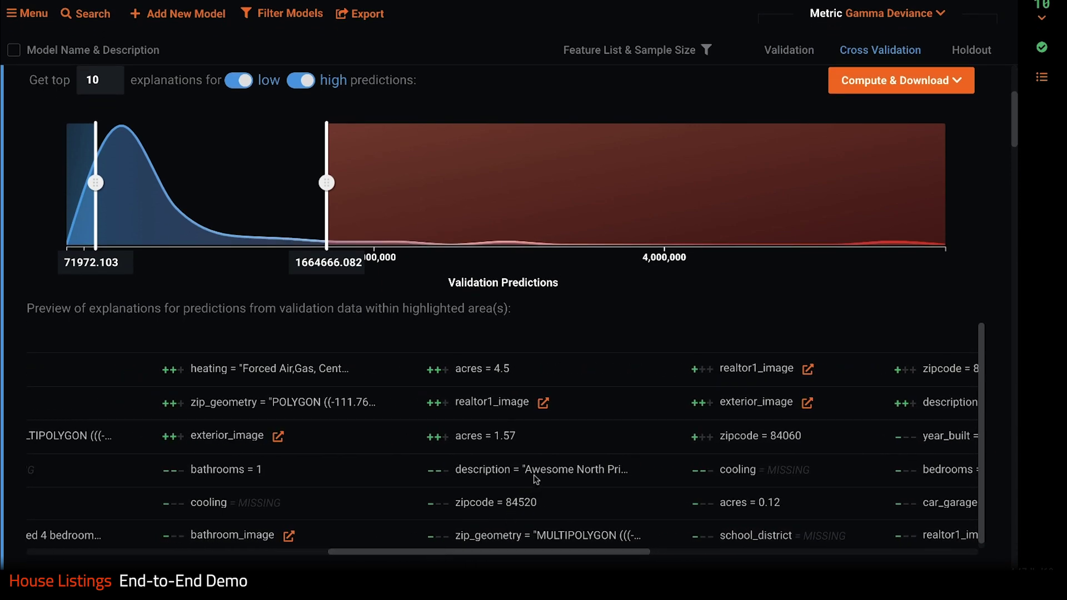
{"action": "left_click_drag", "start_coordinate": [531, 553], "coordinate": [432, 555]}
{"action": "left_click", "coordinate": [575, 536]}
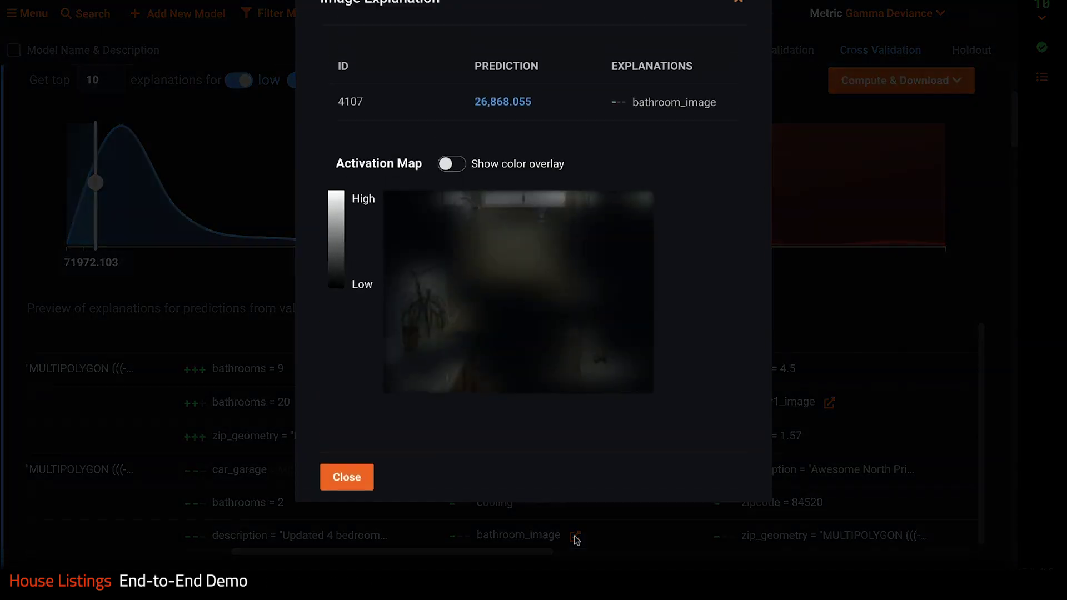
{"action": "left_click", "coordinate": [448, 187]}
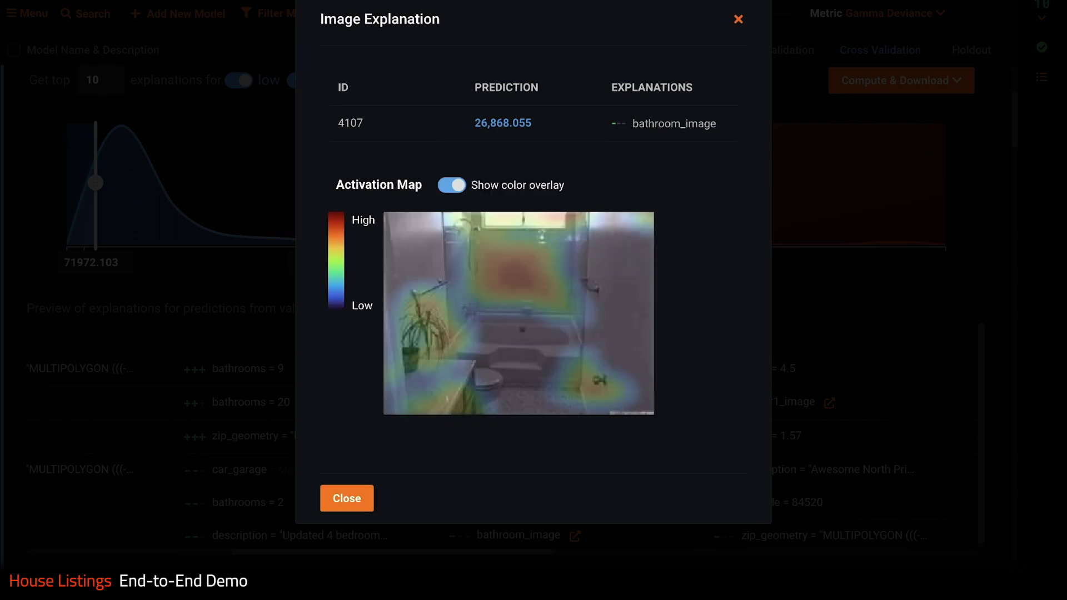
{"action": "left_click", "coordinate": [363, 506]}
{"action": "left_click_drag", "start_coordinate": [414, 552], "coordinate": [210, 556]}
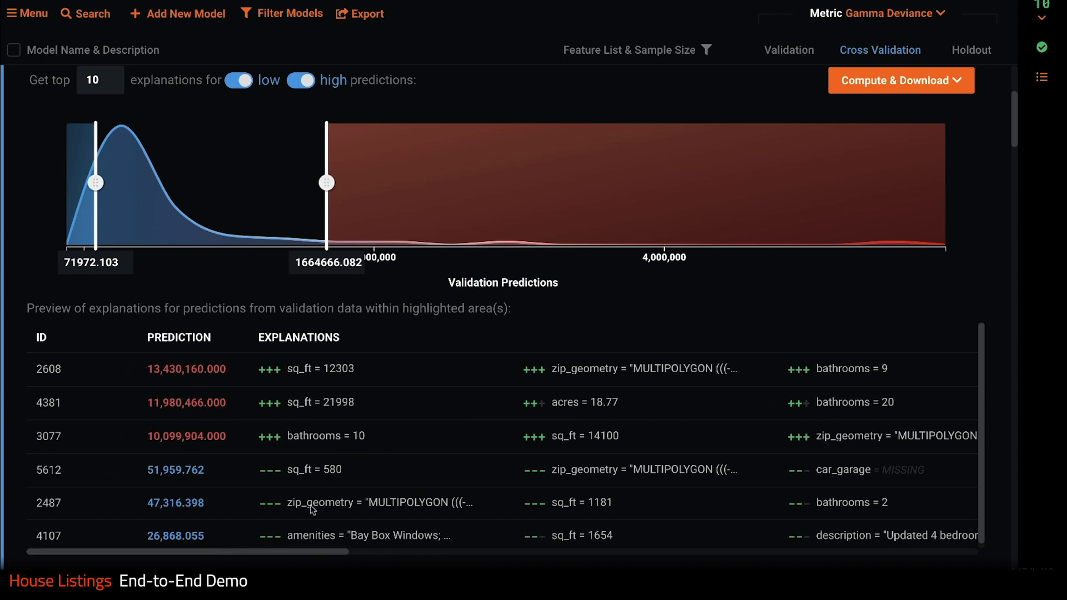
{"action": "scroll", "coordinate": [547, 171], "scroll_direction": "up", "scroll_amount": 5}
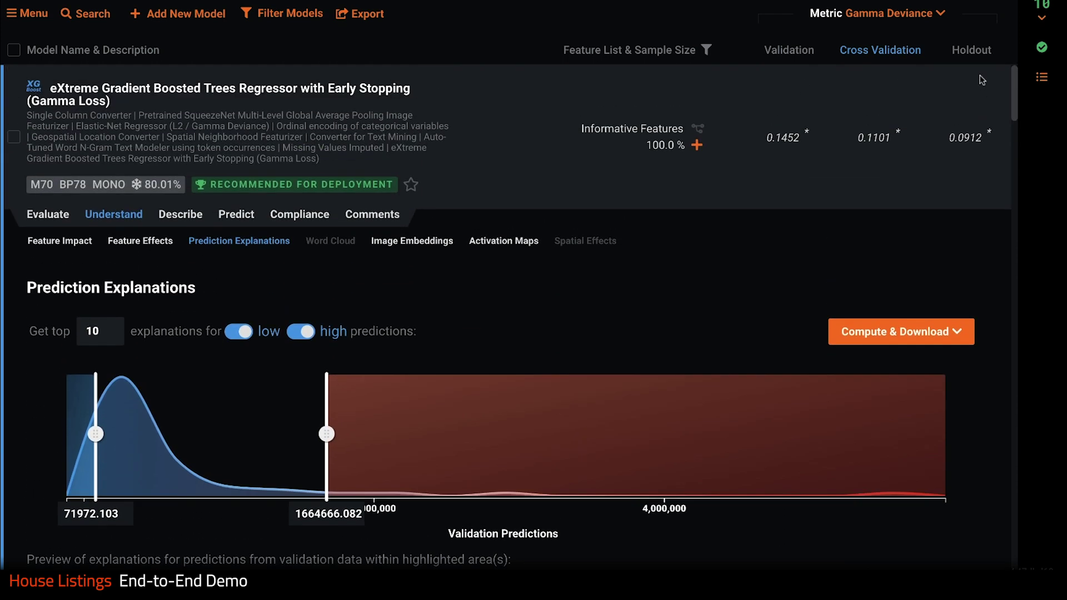
{"action": "mouse_move", "coordinate": [248, 225]}
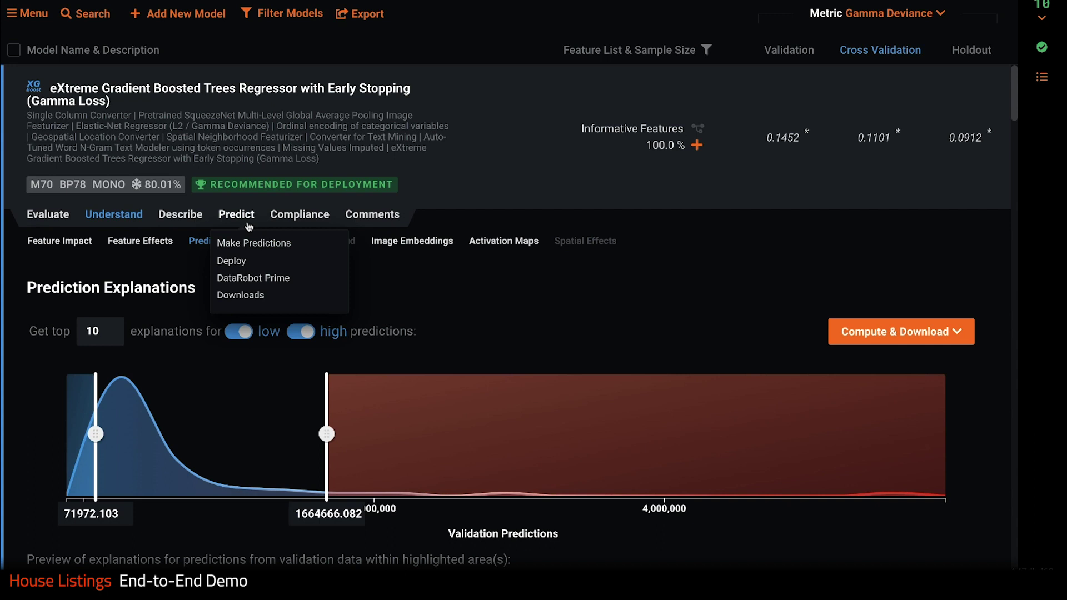
Step: Add the Gamma Loss XGBoost model to the Model Registry as a package and view the package list
{"action": "left_click", "coordinate": [239, 262]}
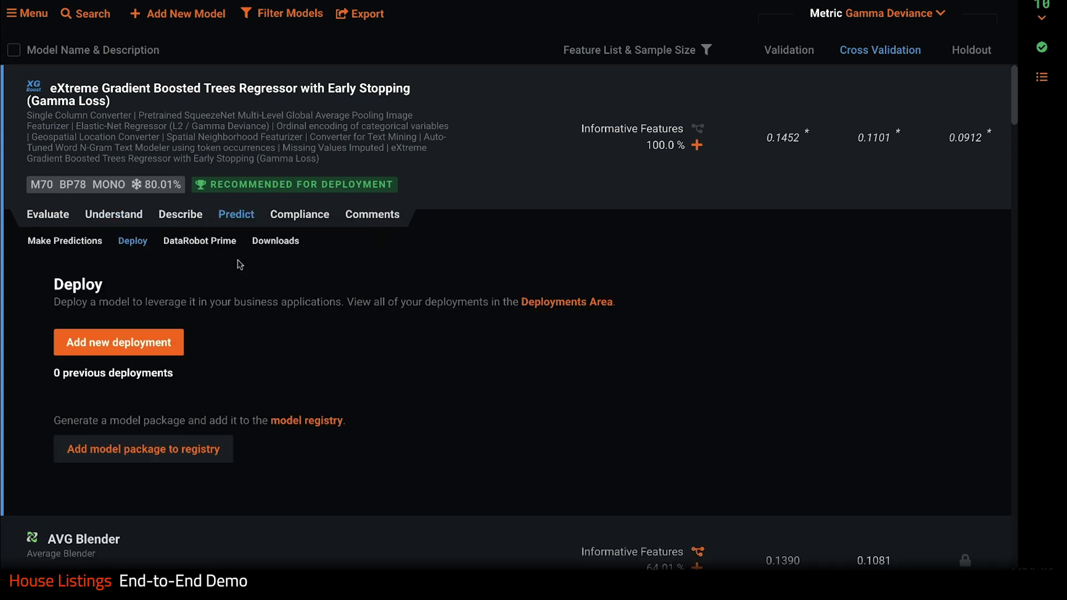
{"action": "left_click", "coordinate": [109, 353]}
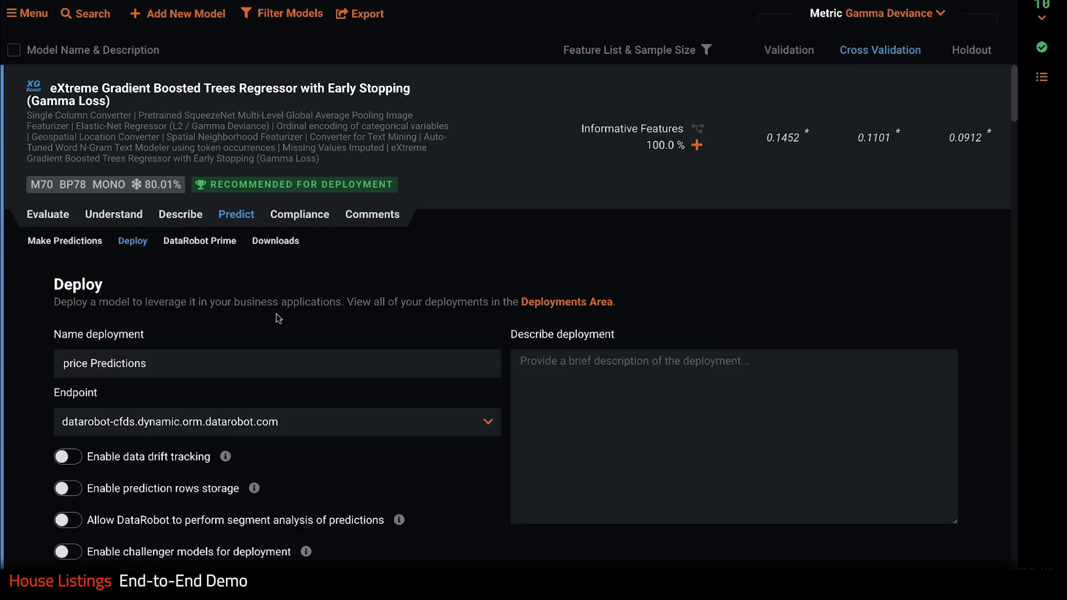
{"action": "scroll", "coordinate": [275, 317], "scroll_direction": "down", "scroll_amount": 3}
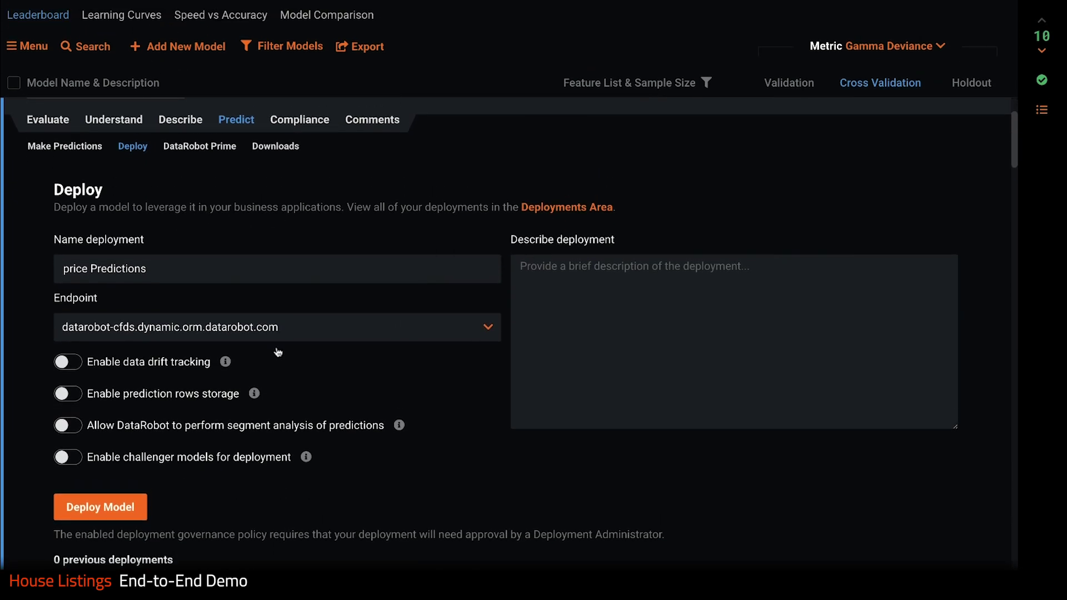
{"action": "scroll", "coordinate": [277, 352], "scroll_direction": "down", "scroll_amount": 3}
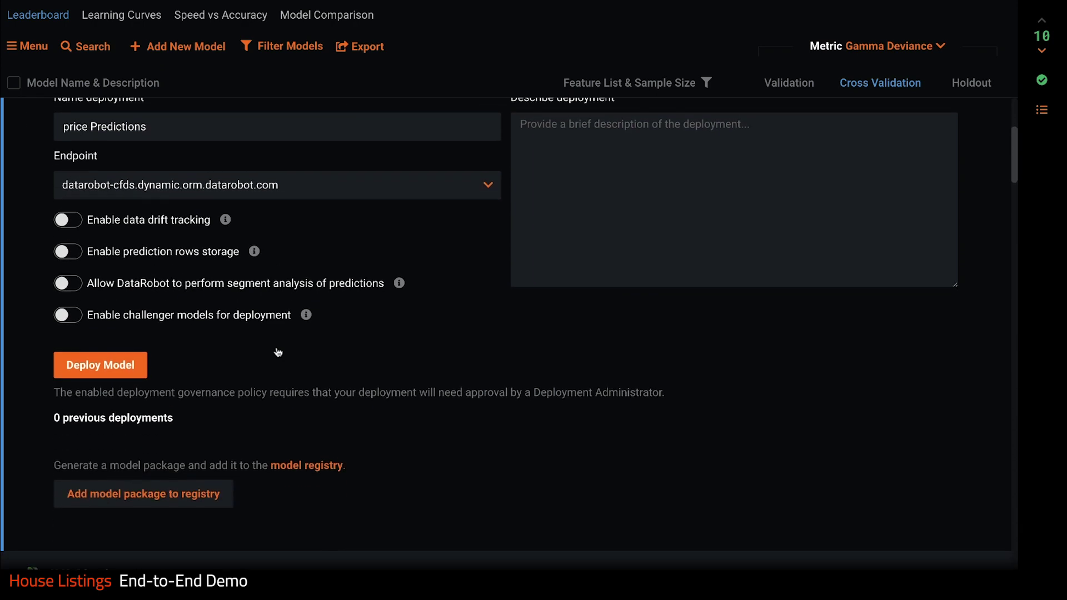
{"action": "left_click", "coordinate": [146, 501]}
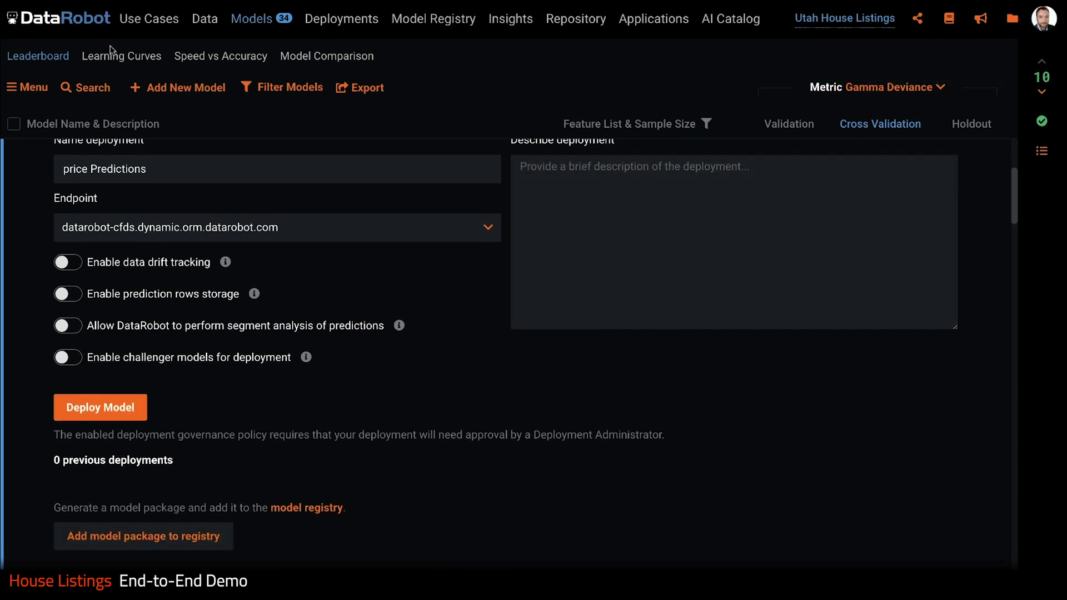
{"action": "left_click", "coordinate": [412, 23]}
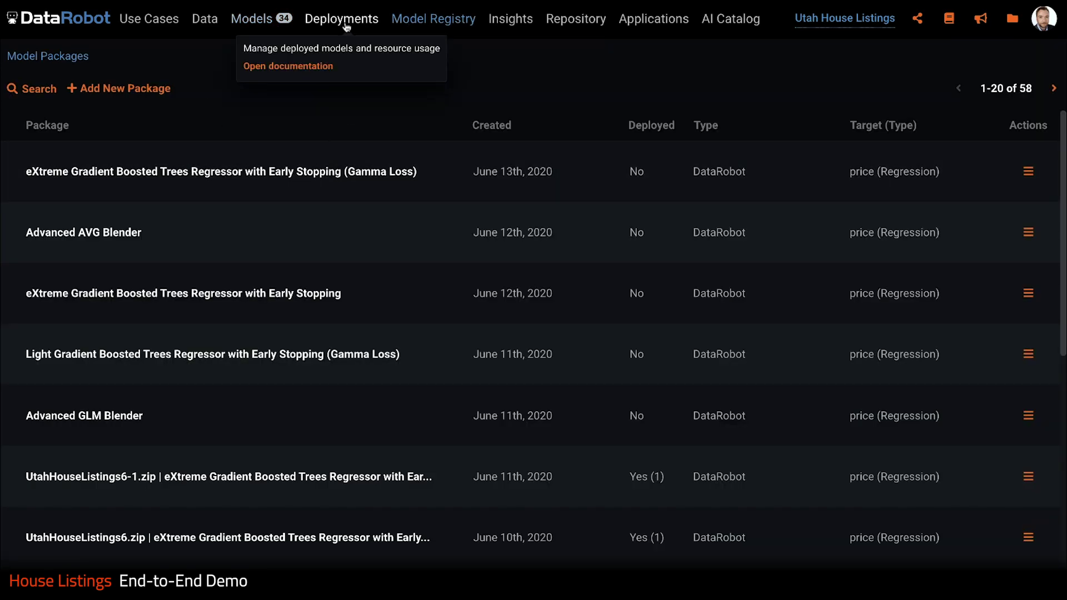
Step: List all deployments with the Governance column set, then open Housing Price Predictor (with Challengers)
{"action": "left_click", "coordinate": [344, 22]}
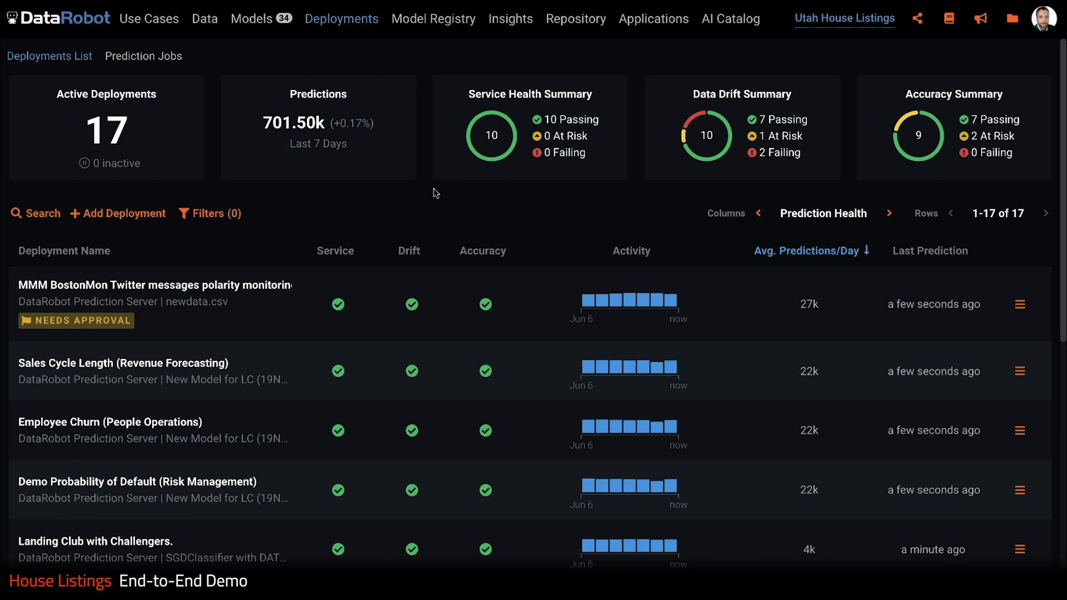
{"action": "scroll", "coordinate": [431, 211], "scroll_direction": "down", "scroll_amount": 6}
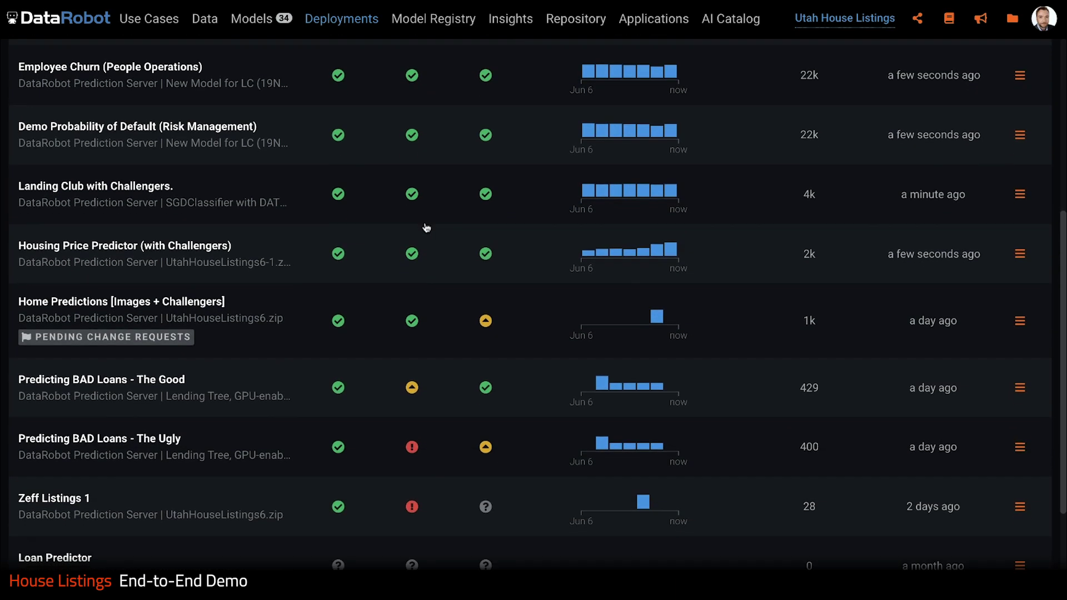
{"action": "scroll", "coordinate": [426, 227], "scroll_direction": "up", "scroll_amount": 6}
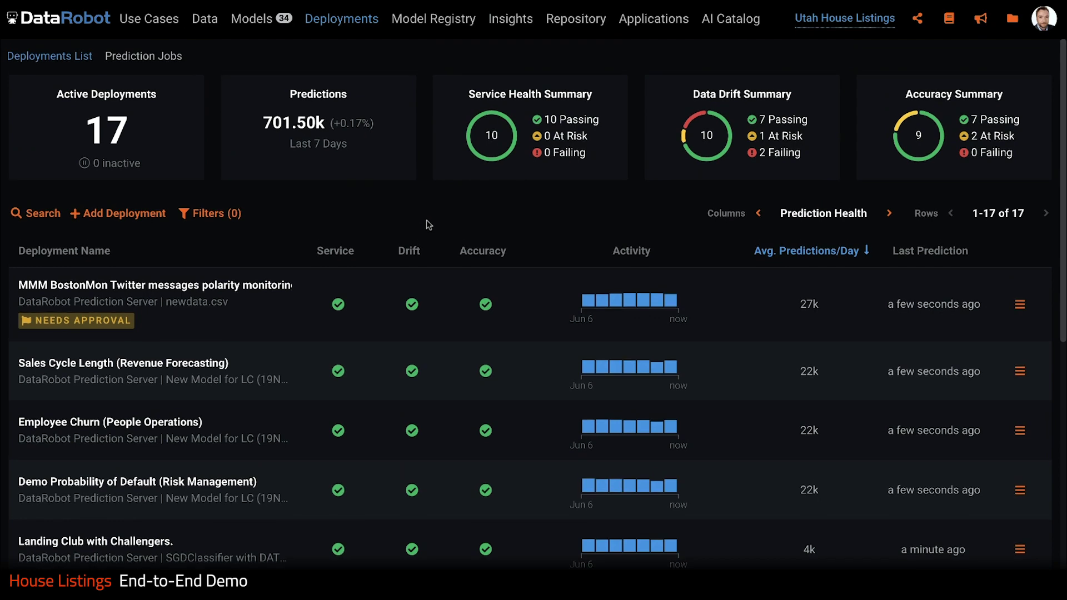
{"action": "left_click", "coordinate": [834, 213]}
{"action": "scroll", "coordinate": [827, 244], "scroll_direction": "down", "scroll_amount": 1}
{"action": "left_click", "coordinate": [828, 256]}
{"action": "scroll", "coordinate": [549, 230], "scroll_direction": "down", "scroll_amount": 1}
{"action": "scroll", "coordinate": [549, 230], "scroll_direction": "down", "scroll_amount": 1}
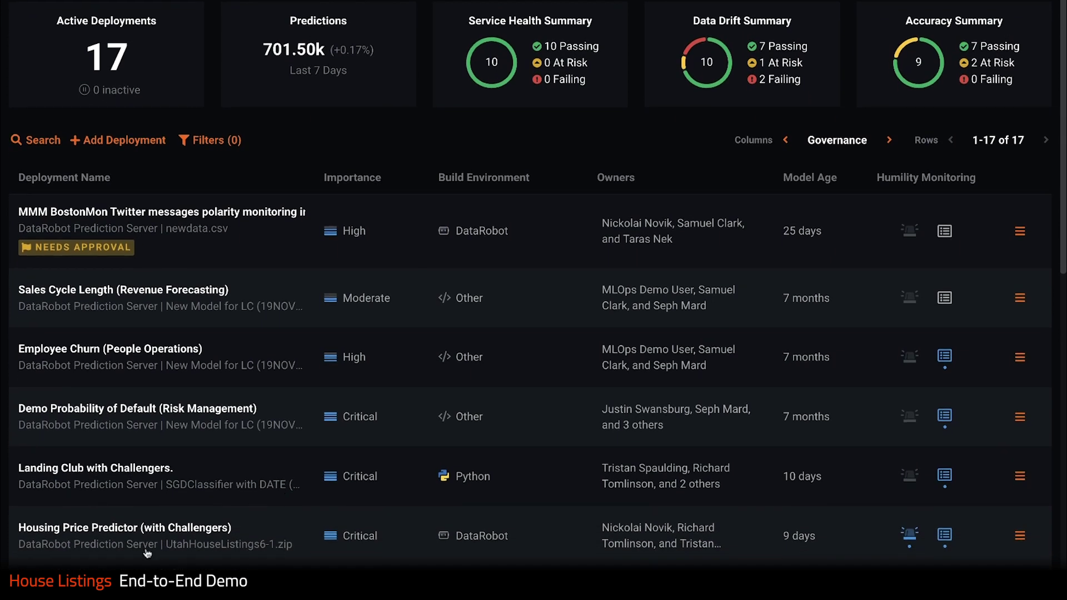
{"action": "scroll", "coordinate": [695, 565], "scroll_direction": "up", "scroll_amount": 1}
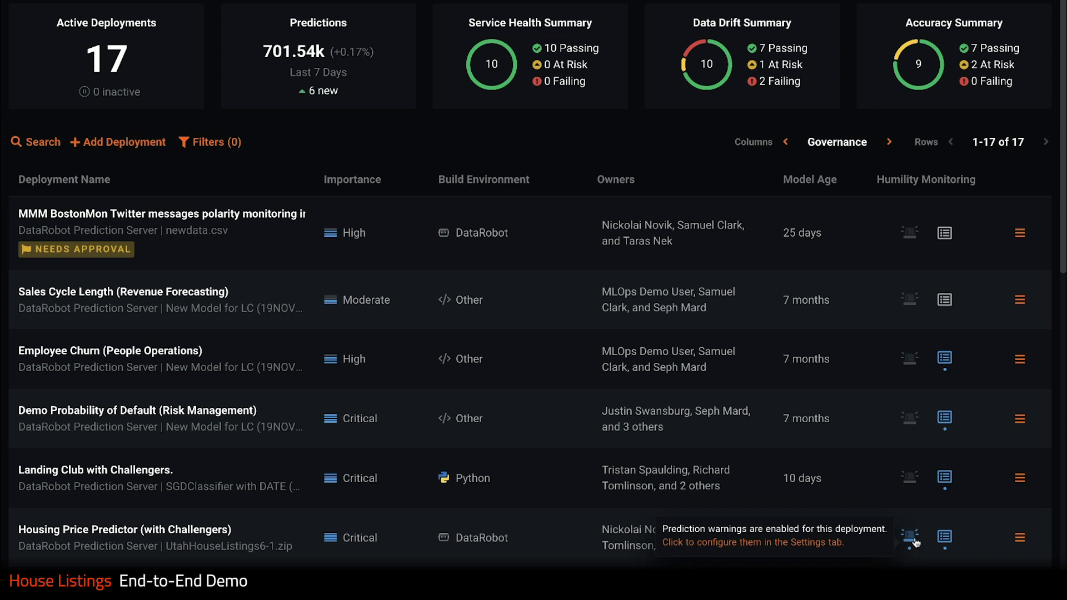
{"action": "left_click", "coordinate": [226, 528]}
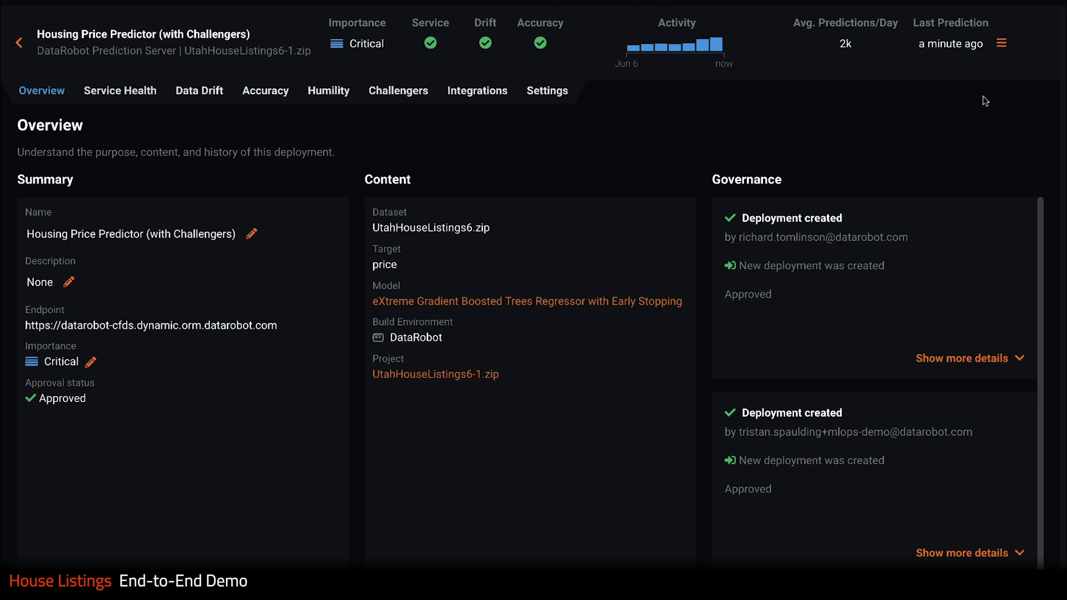
Step: Expand the governance history to show the RESOLVED approval and the reviewer's comment approving the Champion
{"action": "left_click", "coordinate": [962, 357]}
{"action": "scroll", "coordinate": [900, 262], "scroll_direction": "down", "scroll_amount": 3}
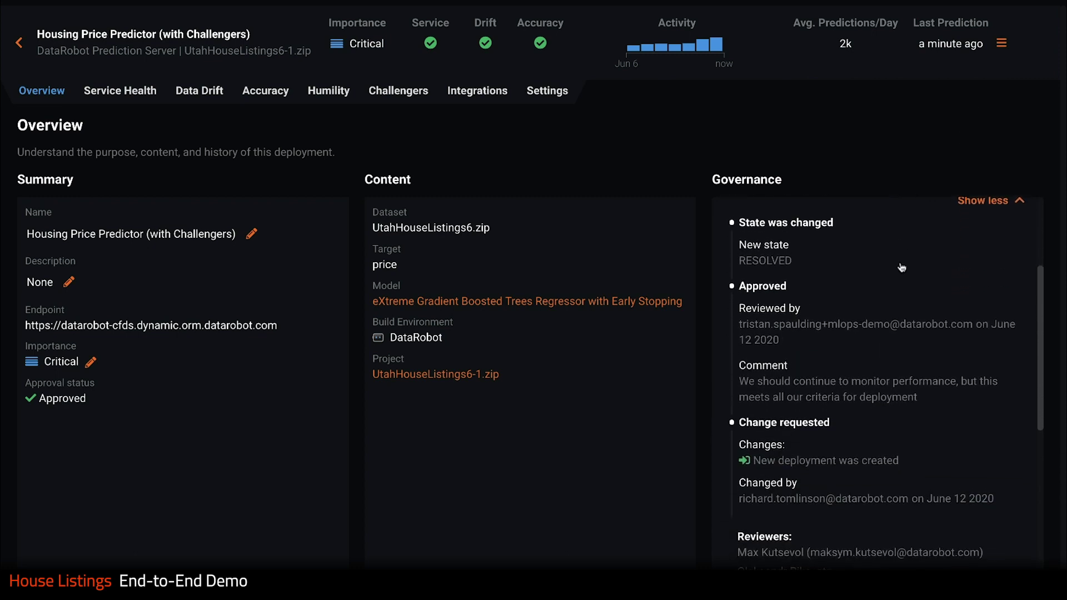
{"action": "scroll", "coordinate": [901, 267], "scroll_direction": "down", "scroll_amount": 5}
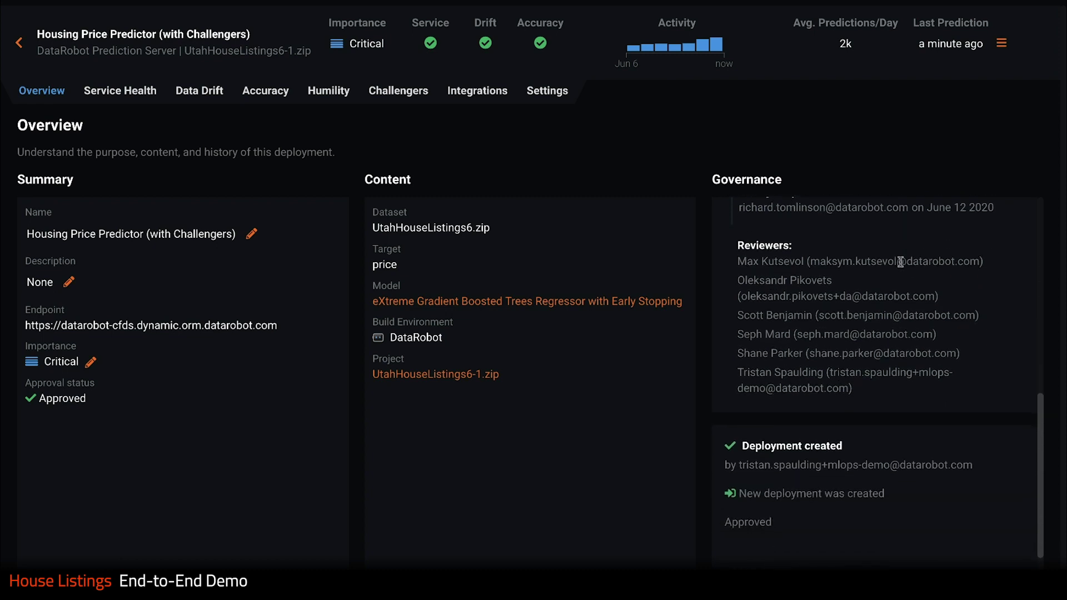
{"action": "scroll", "coordinate": [855, 334], "scroll_direction": "down", "scroll_amount": 1}
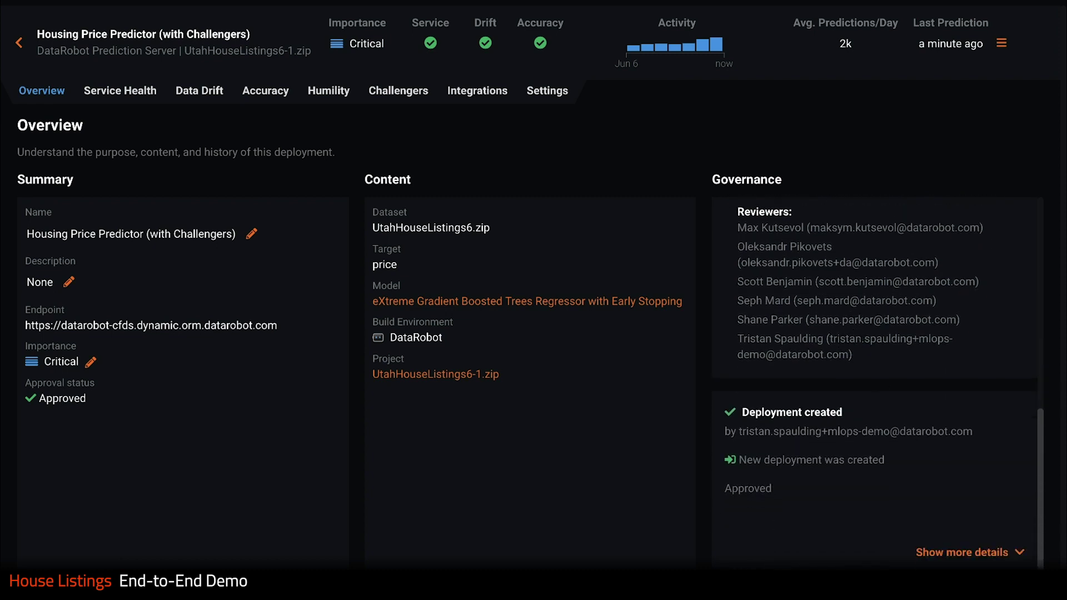
{"action": "left_click", "coordinate": [943, 554]}
{"action": "scroll", "coordinate": [932, 461], "scroll_direction": "down", "scroll_amount": 6}
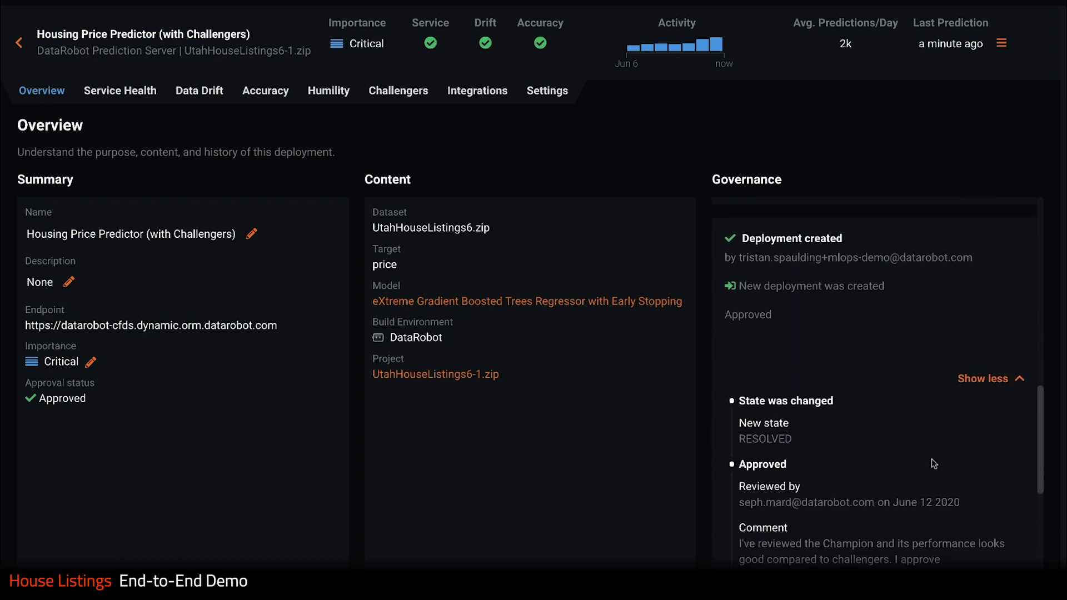
{"action": "scroll", "coordinate": [933, 463], "scroll_direction": "down", "scroll_amount": 1}
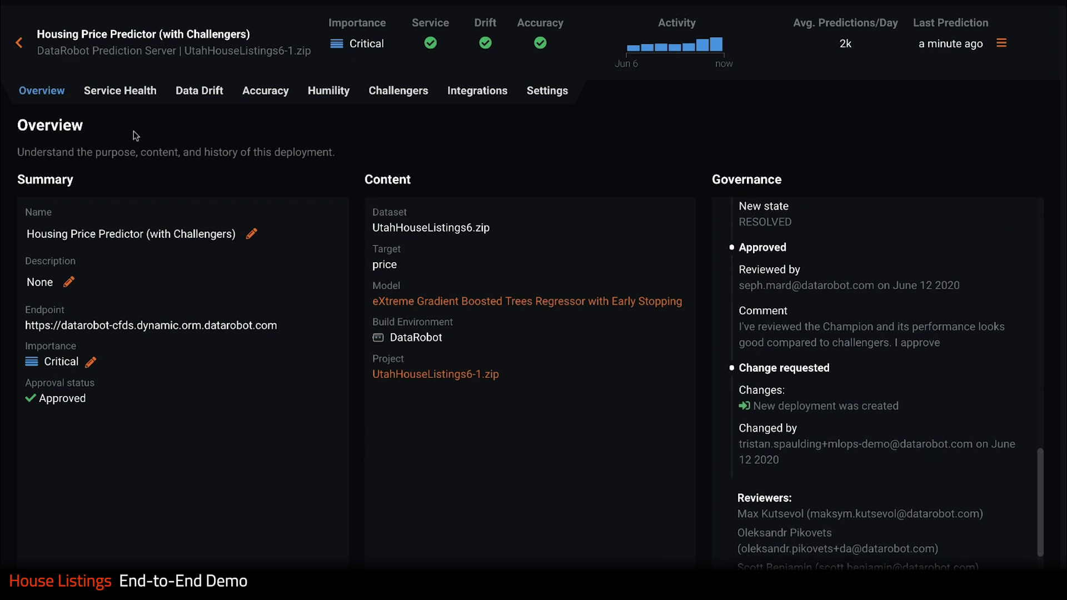
Step: Show the deployment's service health at daily resolution
{"action": "left_click", "coordinate": [125, 95]}
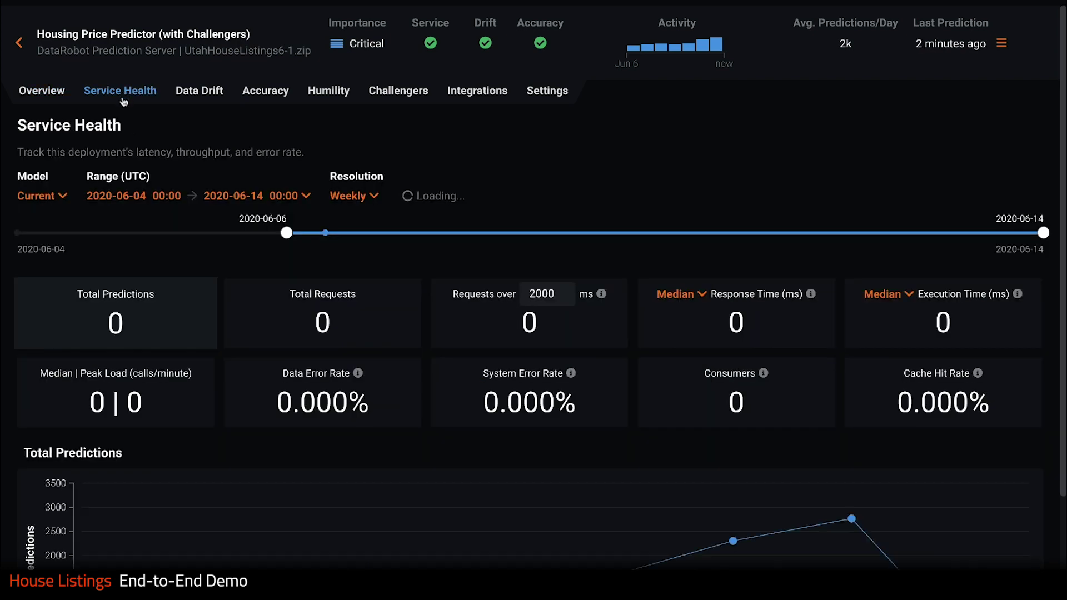
{"action": "left_click", "coordinate": [351, 196]}
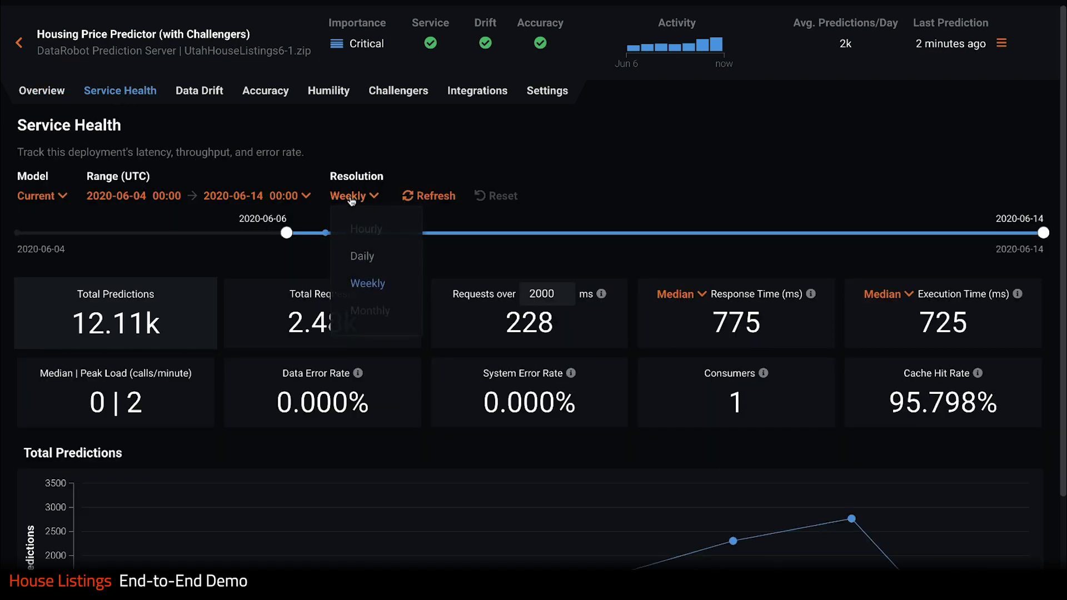
{"action": "left_click", "coordinate": [356, 255]}
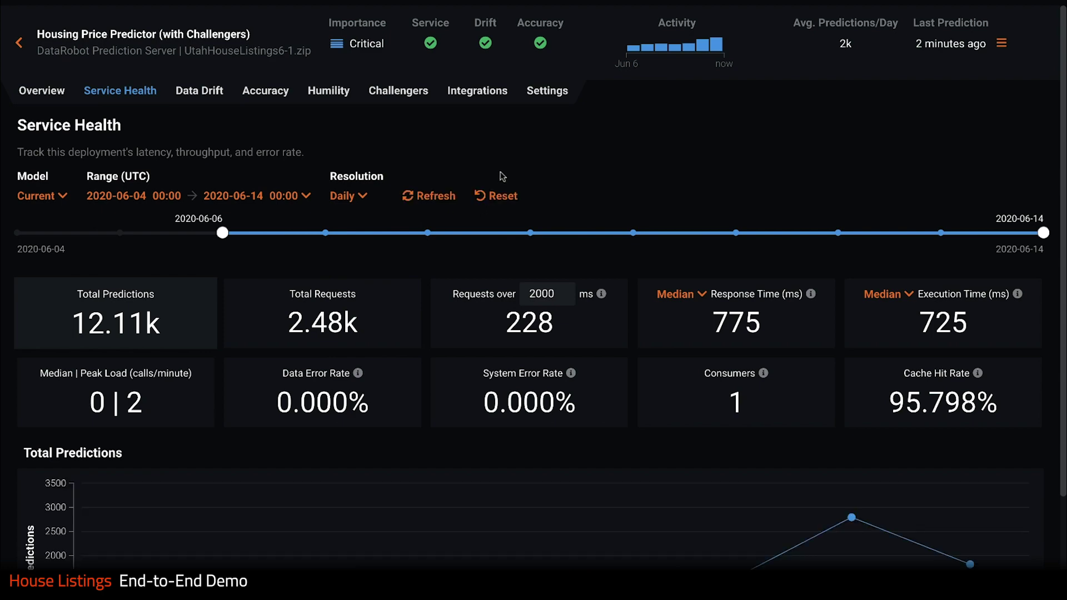
Step: Start the monitoring range on 2020-06-09 and view Accuracy (RMSE 711.08k, R Squared 0.675)
{"action": "scroll", "coordinate": [500, 175], "scroll_direction": "down", "scroll_amount": 2}
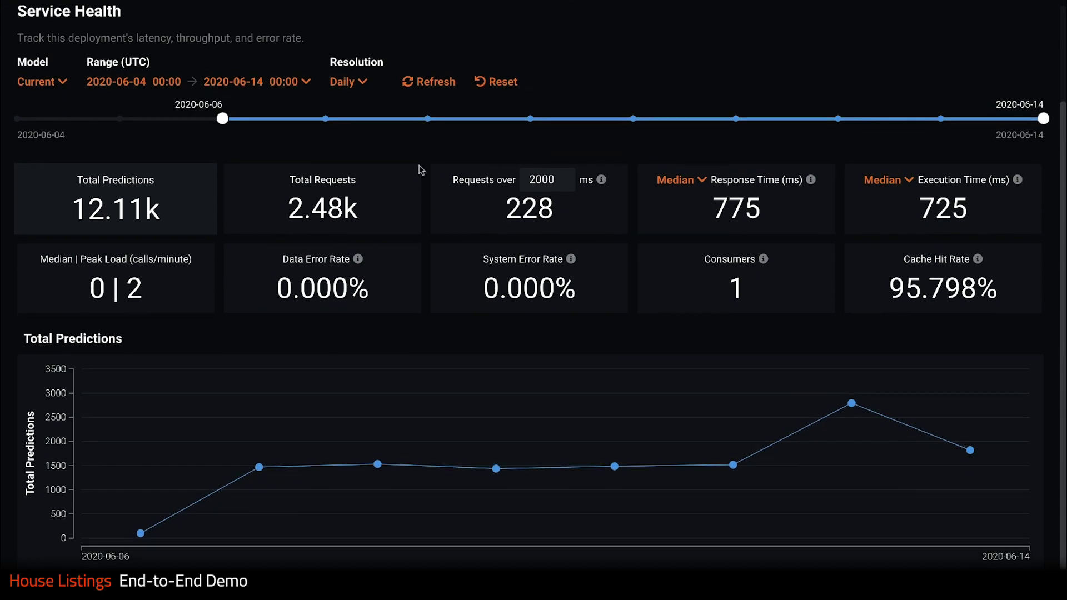
{"action": "left_click_drag", "start_coordinate": [223, 119], "coordinate": [531, 121]}
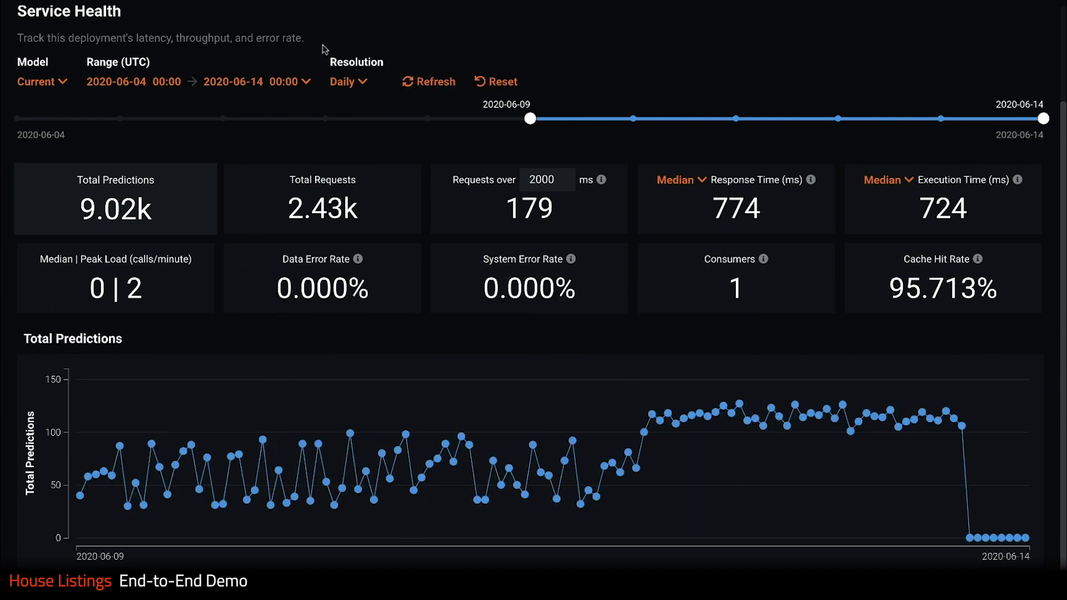
{"action": "scroll", "coordinate": [735, 56], "scroll_direction": "up", "scroll_amount": 3}
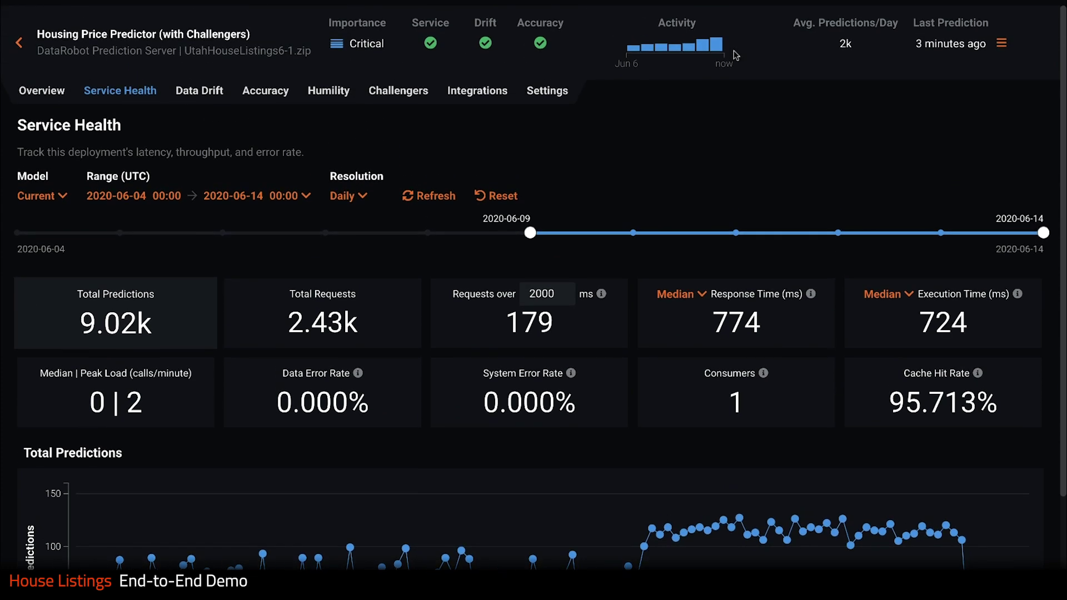
{"action": "left_click", "coordinate": [273, 94]}
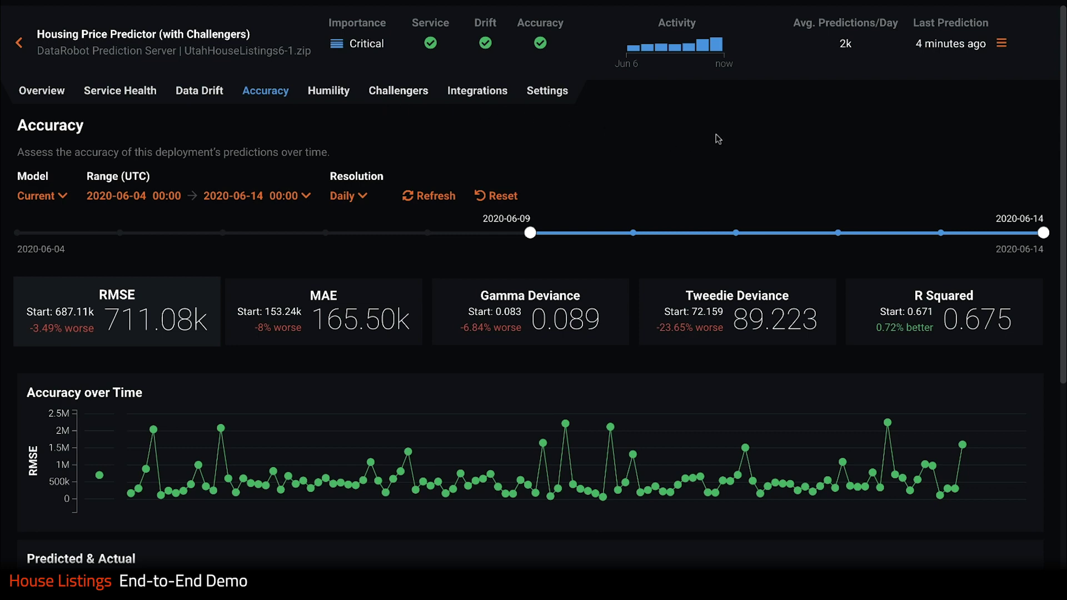
{"action": "scroll", "coordinate": [719, 138], "scroll_direction": "down", "scroll_amount": 3}
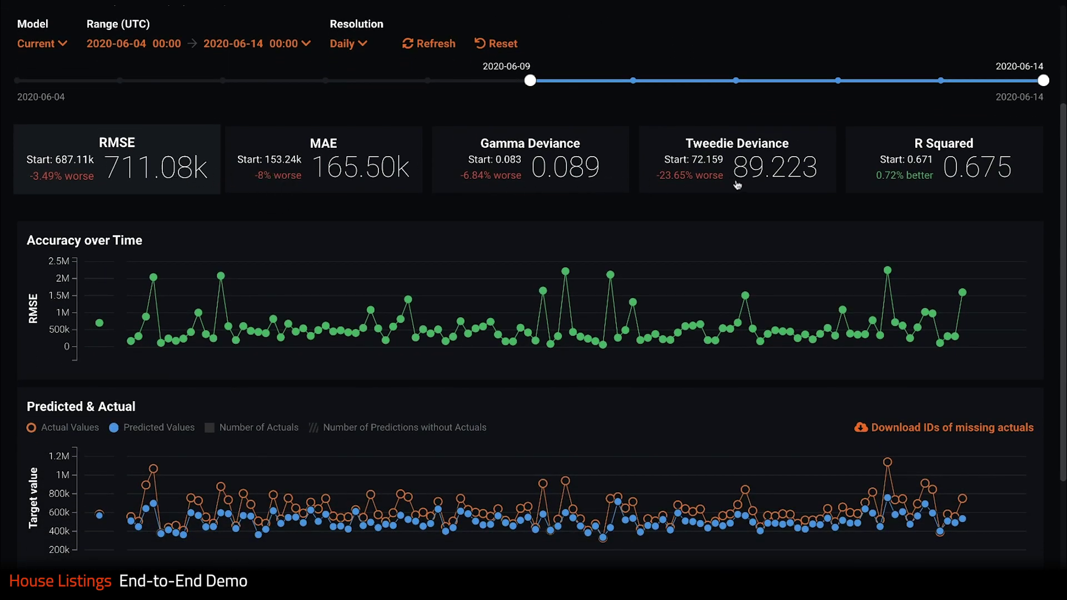
{"action": "scroll", "coordinate": [697, 228], "scroll_direction": "down", "scroll_amount": 2}
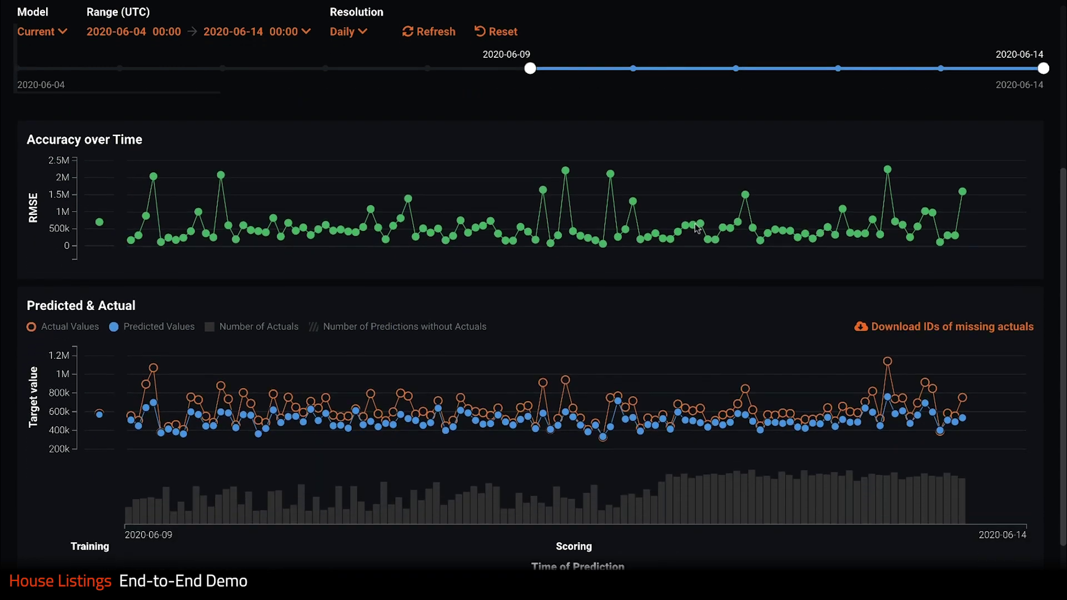
{"action": "mouse_move", "coordinate": [433, 177]}
{"action": "scroll", "coordinate": [433, 177], "scroll_direction": "down", "scroll_amount": 2}
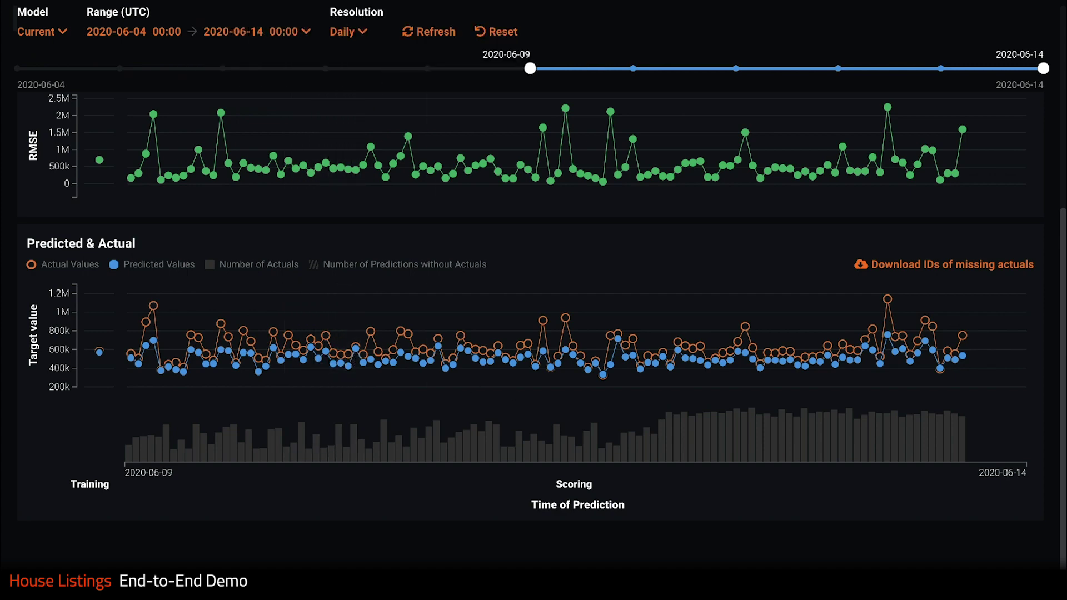
{"action": "scroll", "coordinate": [586, 391], "scroll_direction": "up", "scroll_amount": 5}
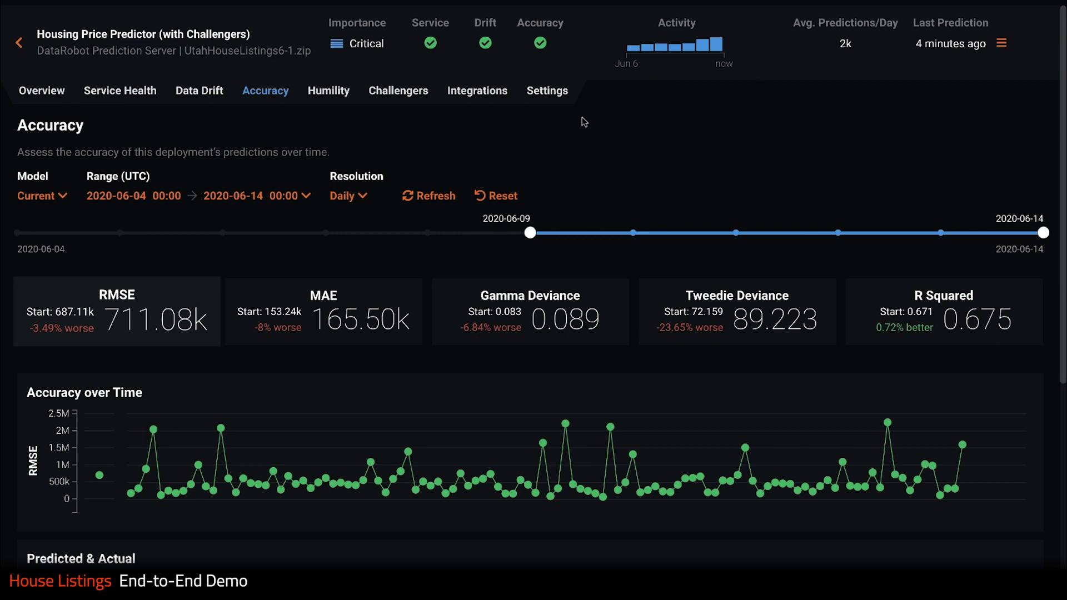
Step: Show Data Drift with the at-risk elementary feature's distribution in the feature details
{"action": "left_click", "coordinate": [208, 92]}
{"action": "scroll", "coordinate": [750, 162], "scroll_direction": "down", "scroll_amount": 1}
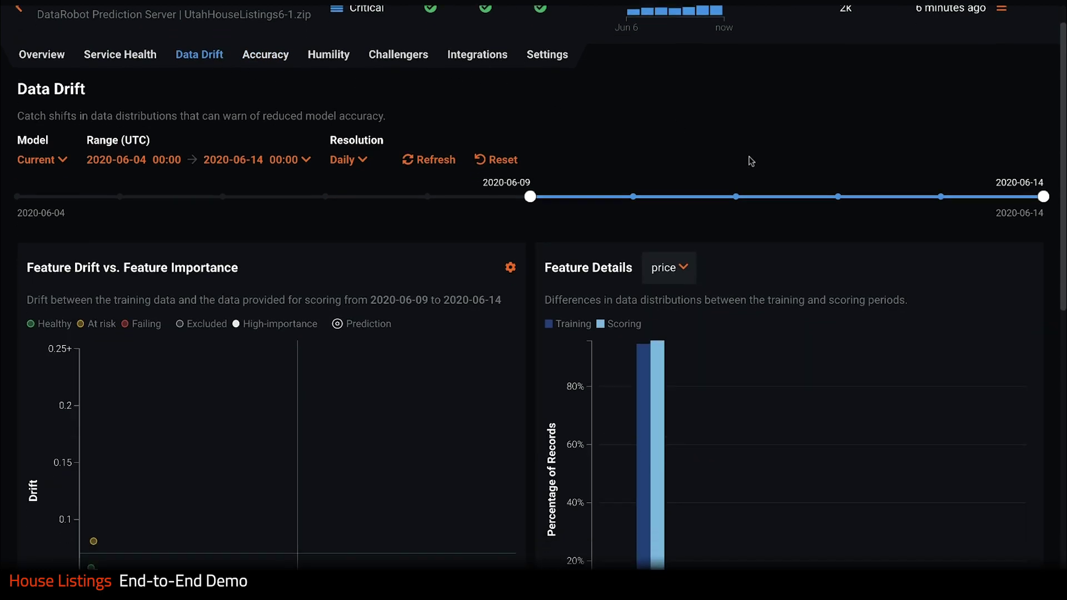
{"action": "scroll", "coordinate": [750, 162], "scroll_direction": "down", "scroll_amount": 2}
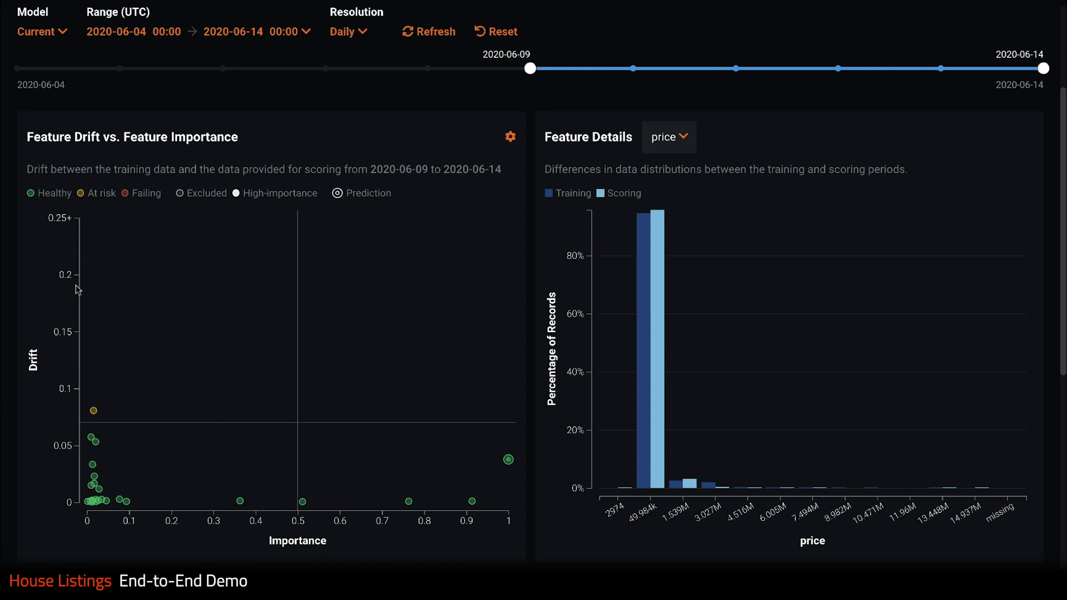
{"action": "left_click", "coordinate": [94, 412]}
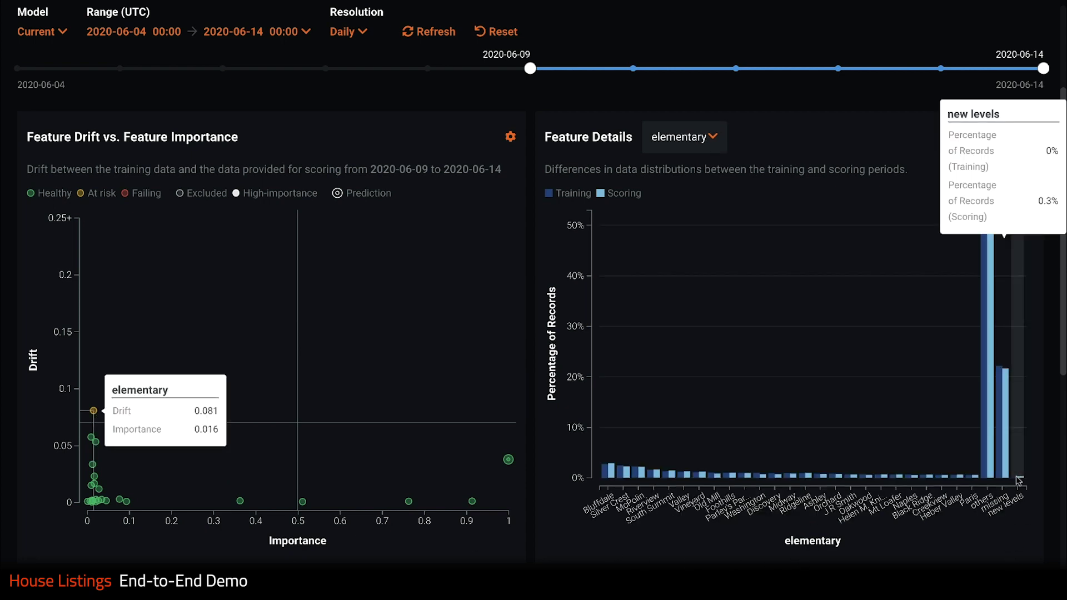
{"action": "left_click_drag", "start_coordinate": [1063, 367], "coordinate": [1064, 574]}
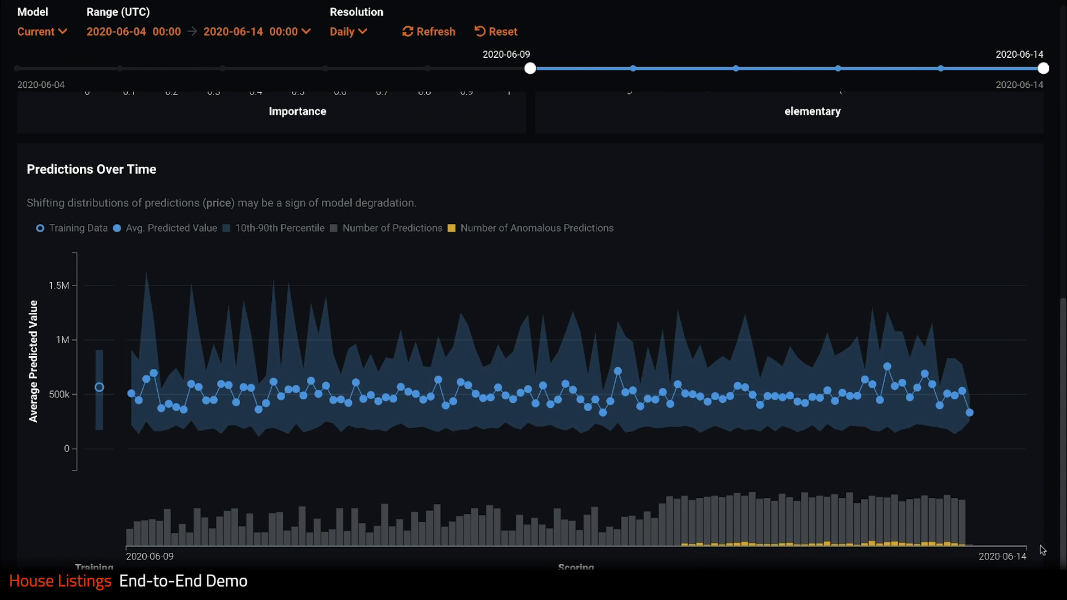
{"action": "left_click_drag", "start_coordinate": [1060, 553], "coordinate": [1064, 260]}
Step: Edit the sq_ft humility rule (bounds 10–10000, override 1000000), keeping Override prediction as its action
{"action": "left_click", "coordinate": [328, 92]}
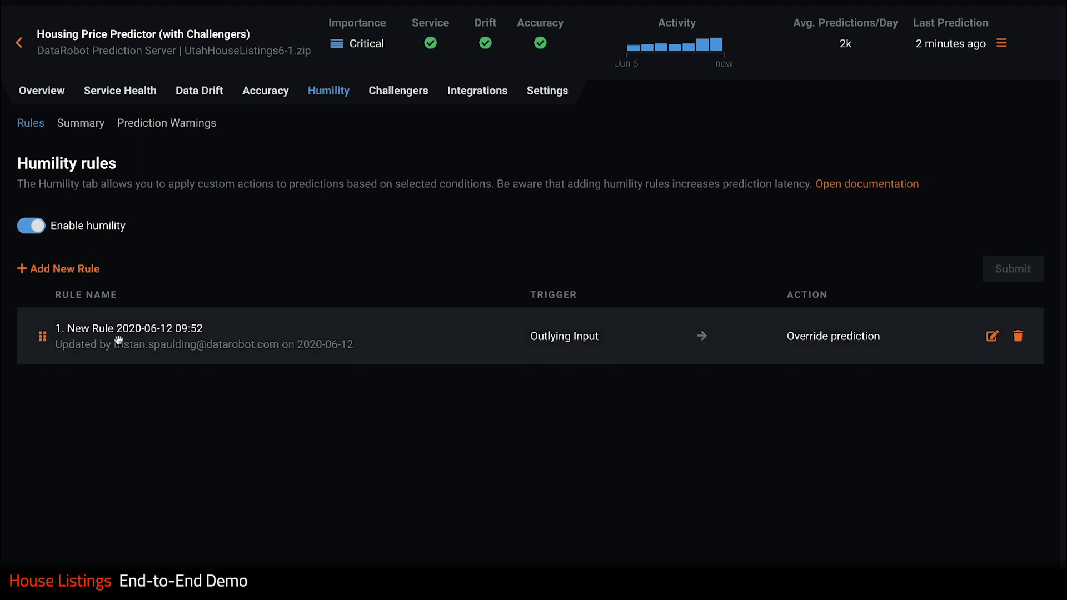
{"action": "left_click", "coordinate": [461, 337]}
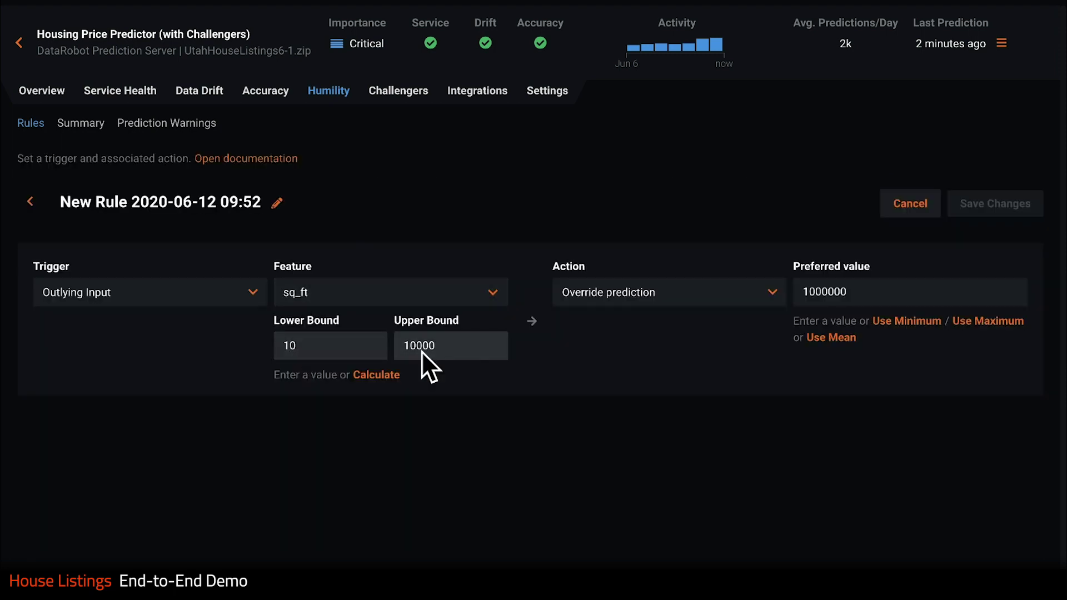
{"action": "left_click", "coordinate": [674, 303]}
{"action": "left_click", "coordinate": [678, 302]}
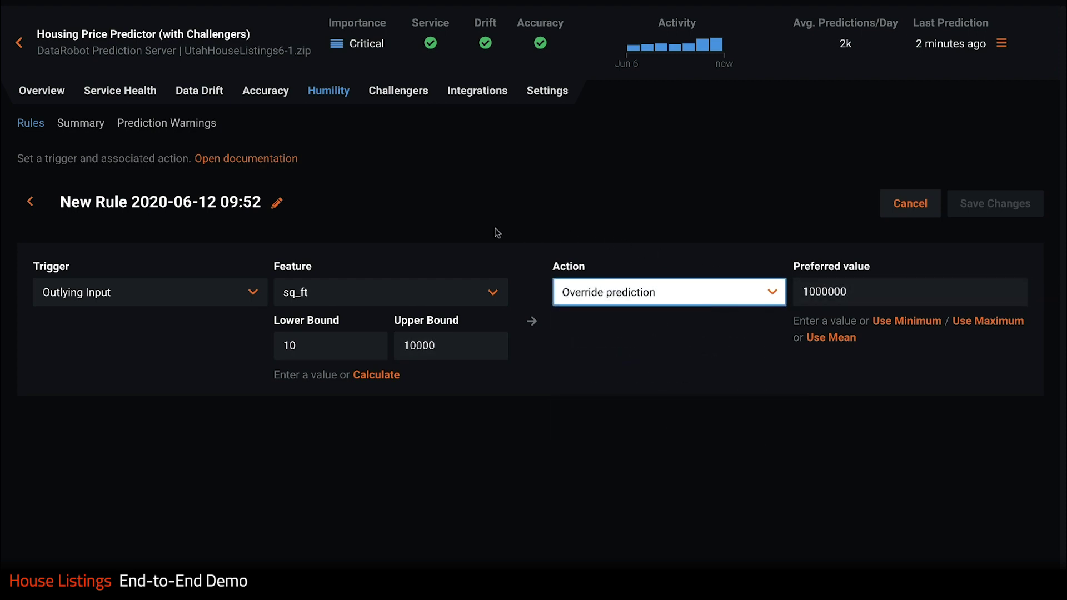
Step: Review the humility Summary and Prediction Warnings, then the deployment's Notifications settings
{"action": "left_click", "coordinate": [87, 128]}
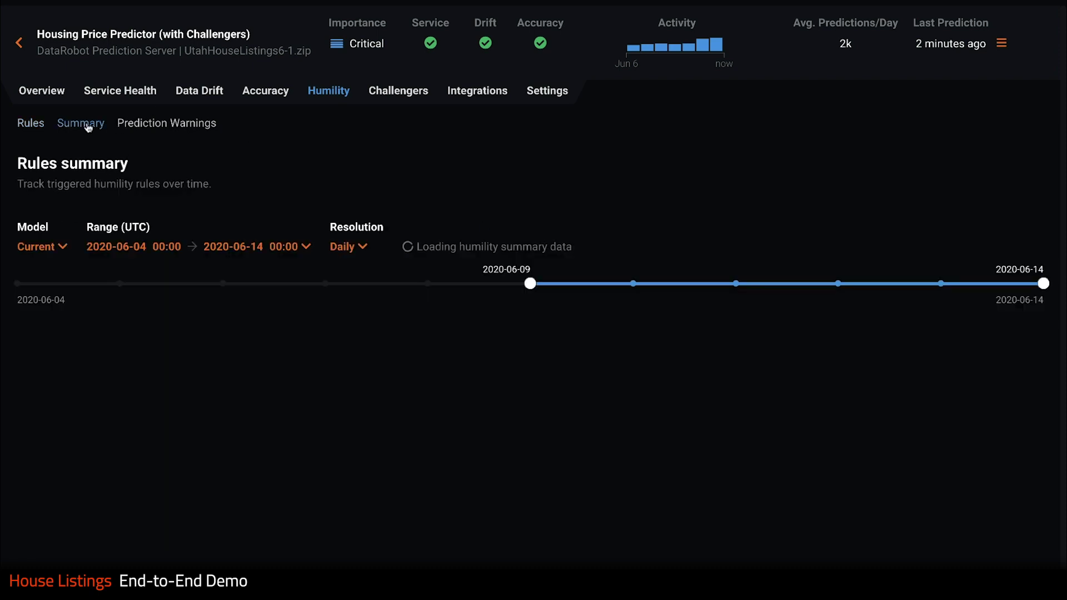
{"action": "mouse_move", "coordinate": [817, 405]}
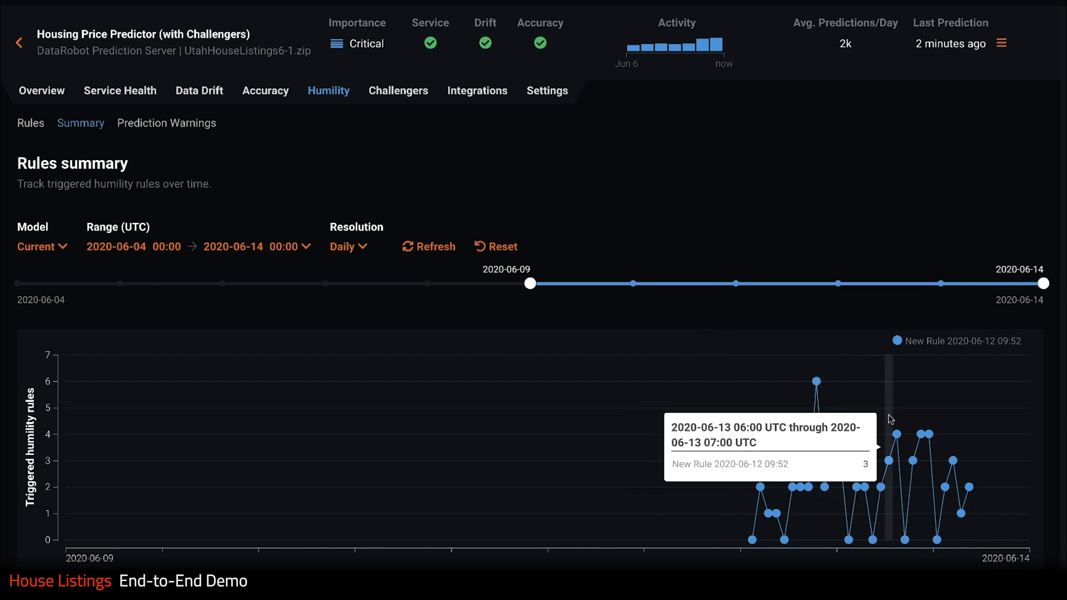
{"action": "left_click", "coordinate": [205, 124]}
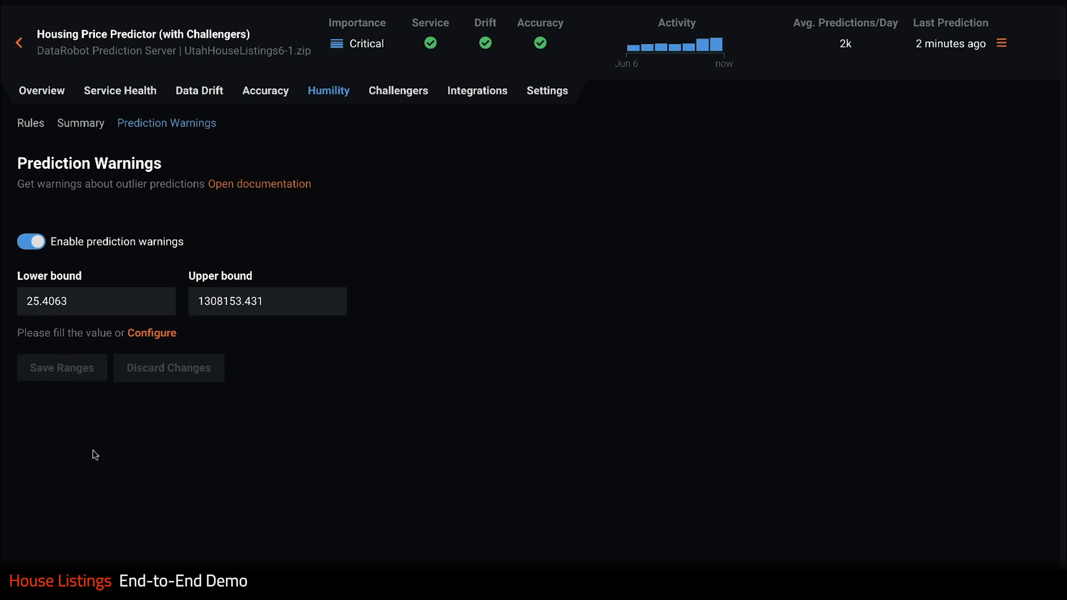
{"action": "left_click", "coordinate": [539, 94]}
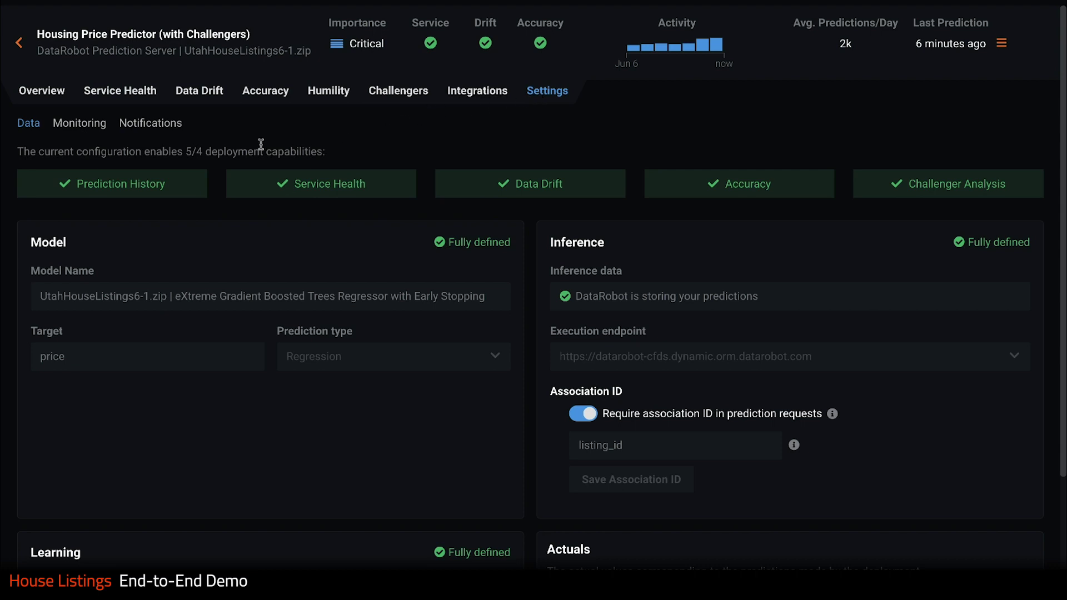
{"action": "left_click", "coordinate": [144, 124]}
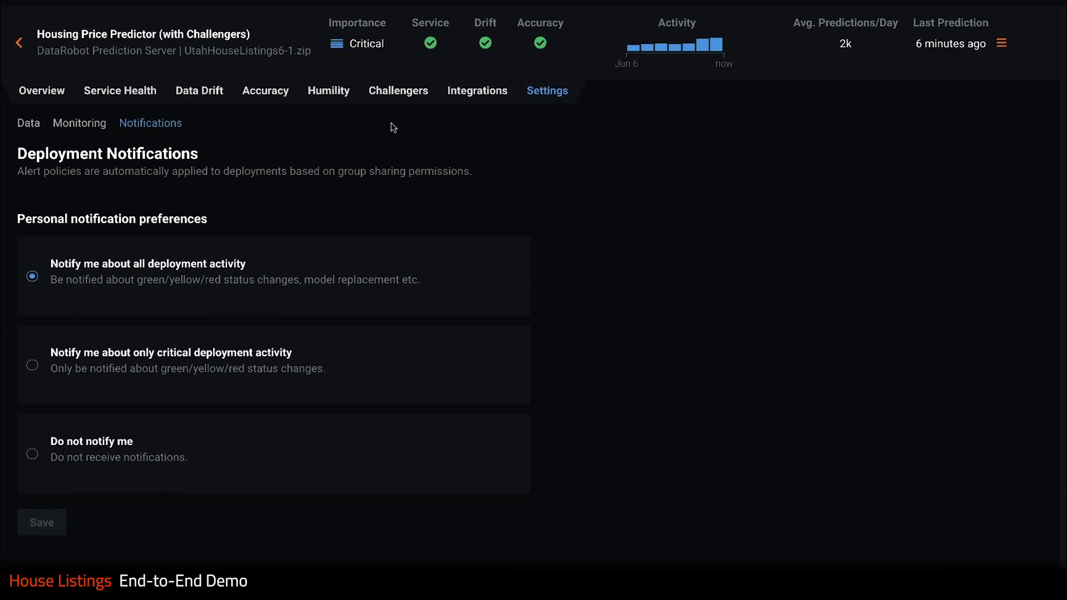
Step: Exclude the Reference Model from the challenger charts and compare against Max Accuracy Model using R Squared
{"action": "left_click", "coordinate": [394, 91]}
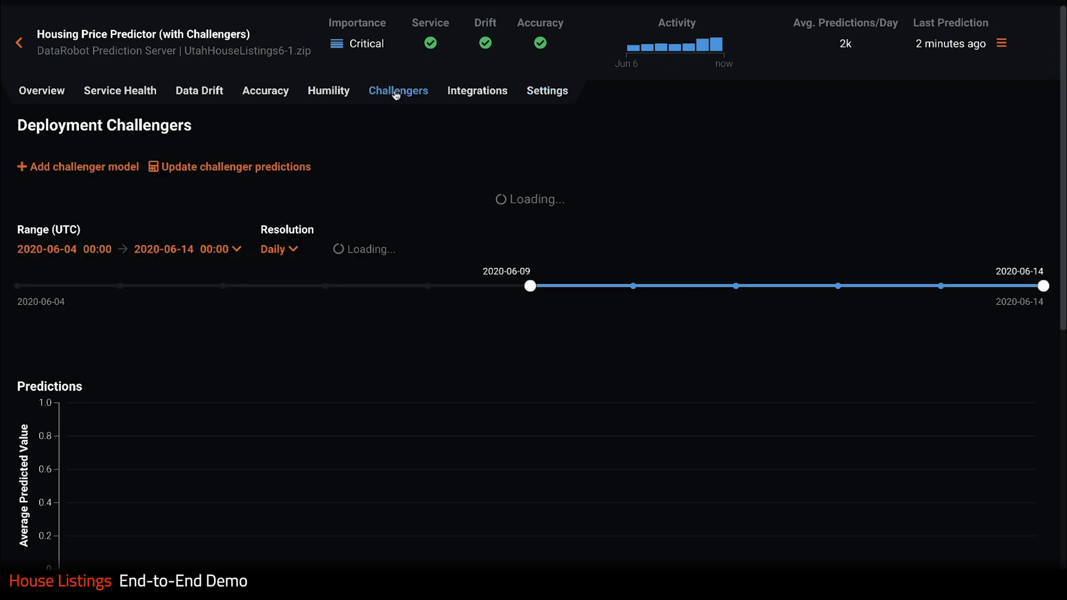
{"action": "scroll", "coordinate": [548, 161], "scroll_direction": "down", "scroll_amount": 2}
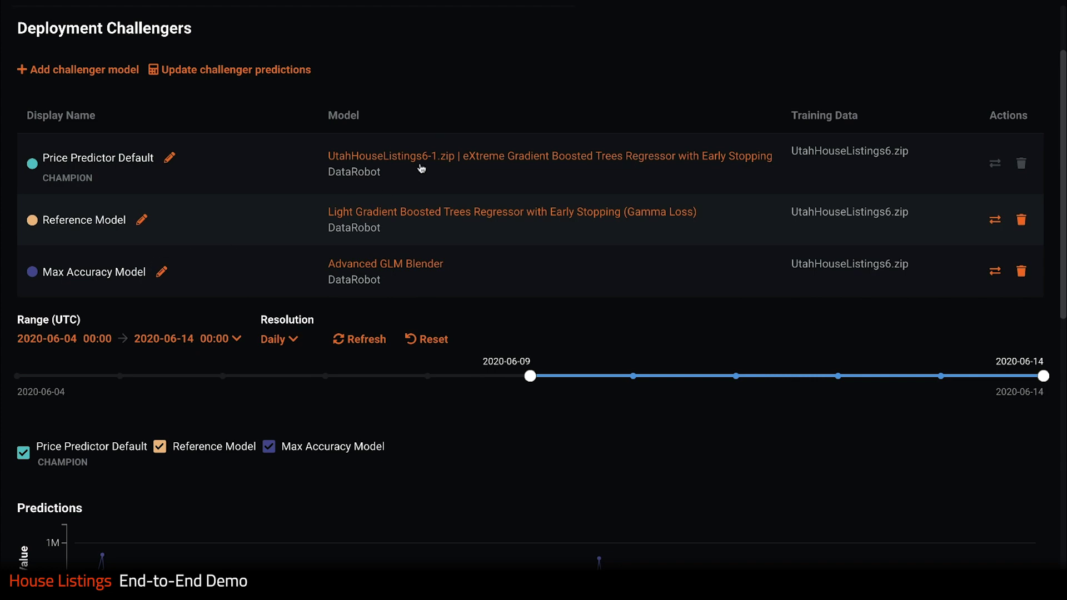
{"action": "scroll", "coordinate": [425, 162], "scroll_direction": "down", "scroll_amount": 5}
{"action": "scroll", "coordinate": [426, 162], "scroll_direction": "down", "scroll_amount": 2}
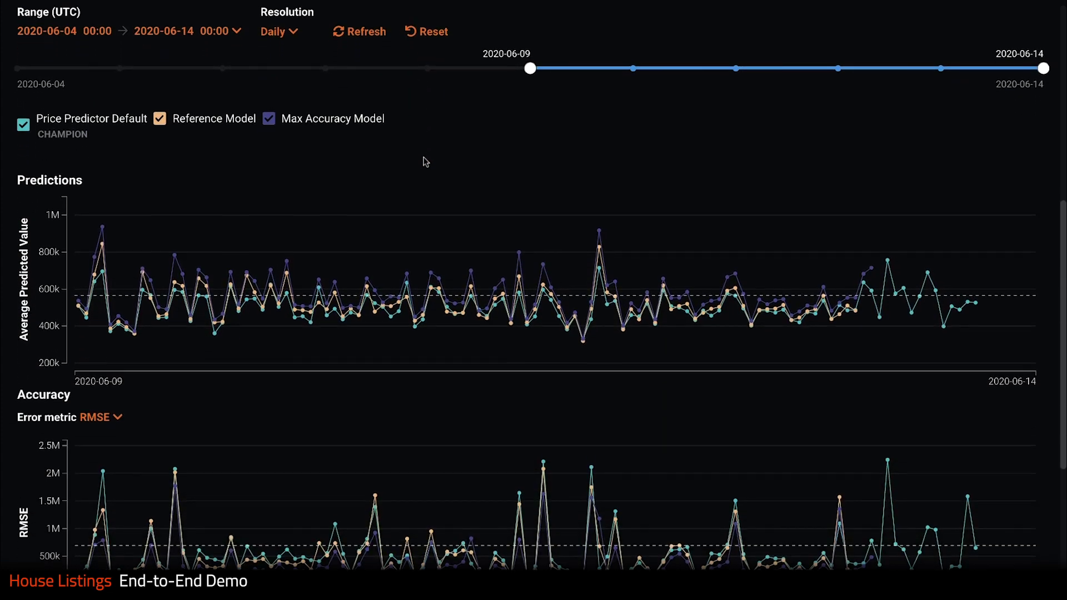
{"action": "mouse_move", "coordinate": [432, 282]}
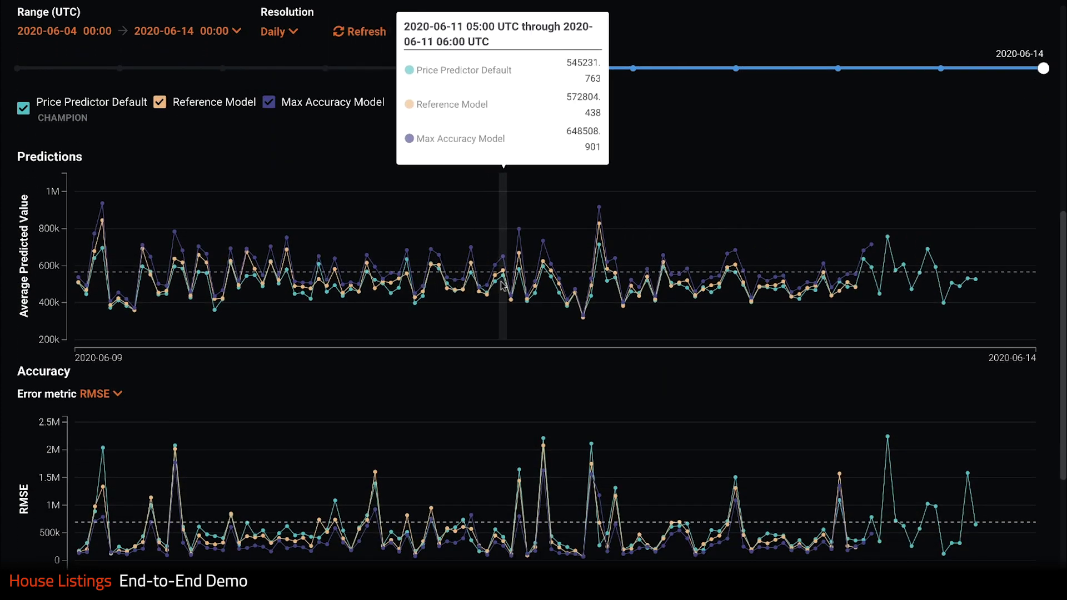
{"action": "left_click", "coordinate": [160, 104]}
{"action": "scroll", "coordinate": [187, 139], "scroll_direction": "down", "scroll_amount": 2}
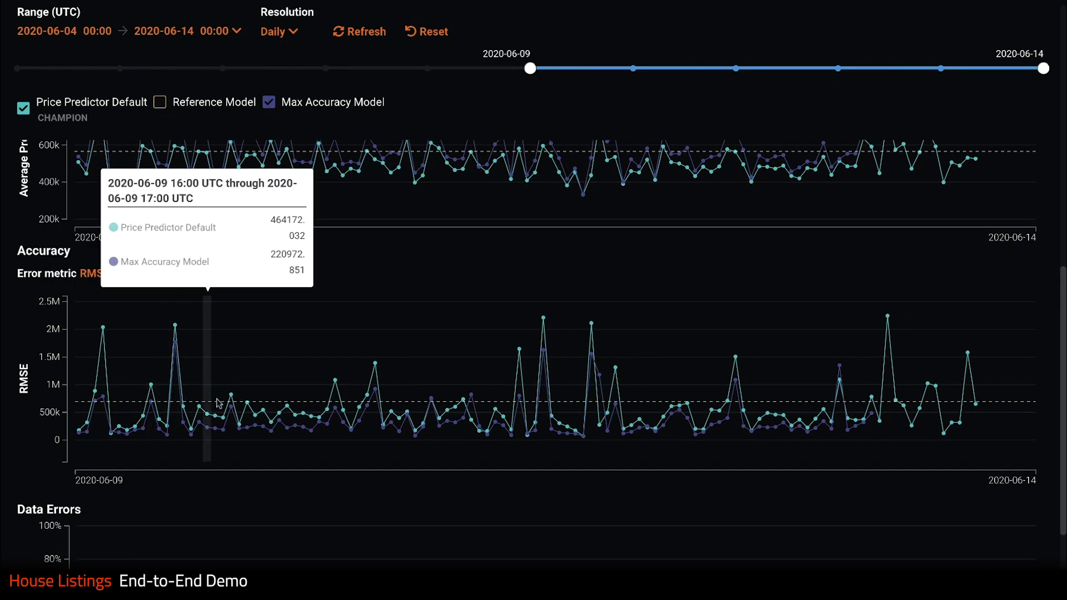
{"action": "left_click", "coordinate": [92, 273]}
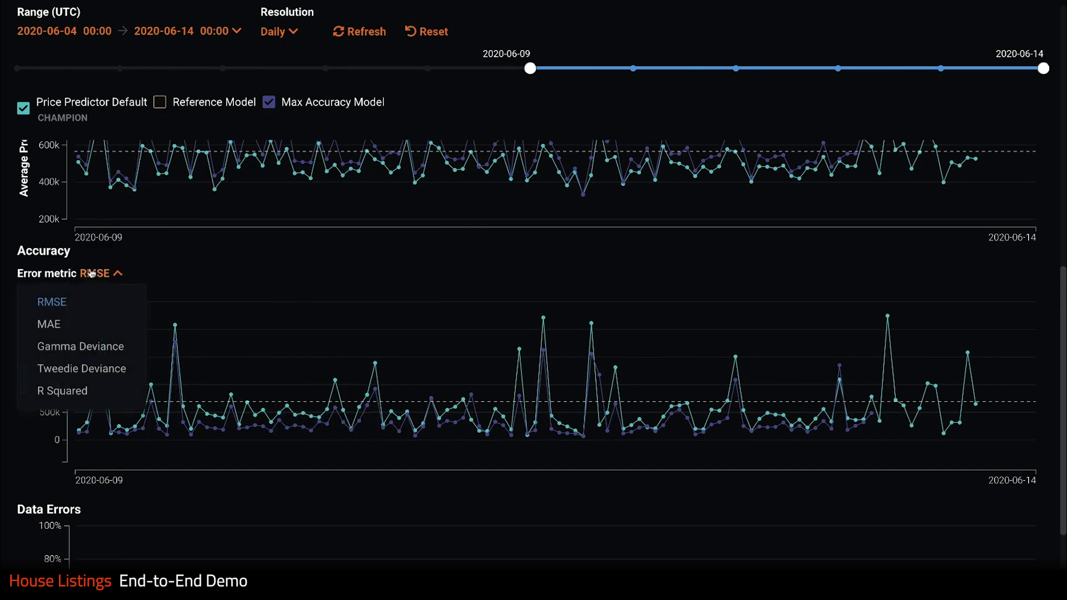
{"action": "left_click", "coordinate": [78, 397]}
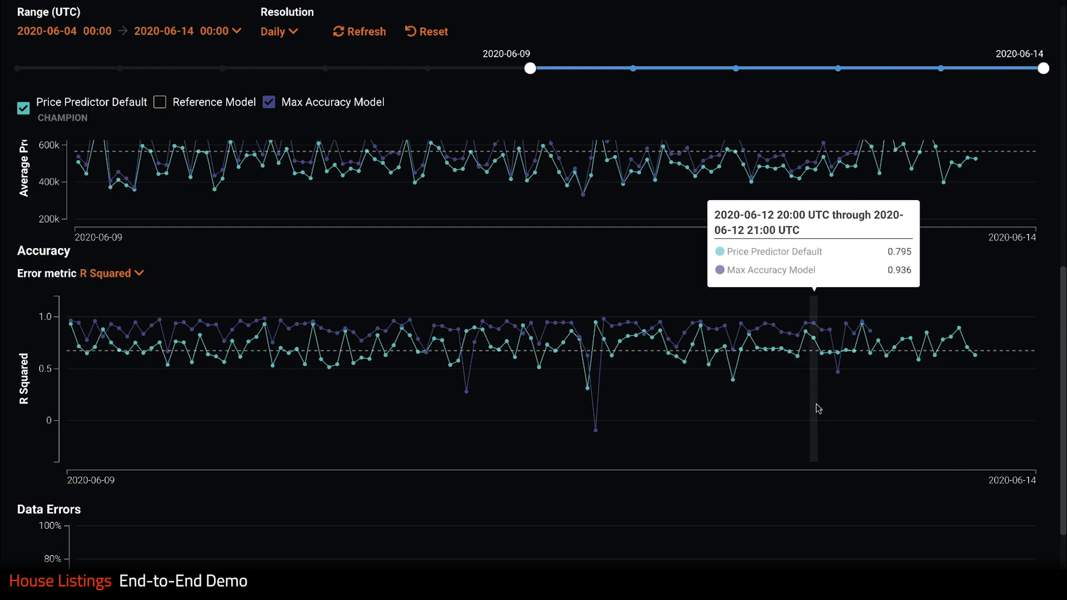
{"action": "left_click_drag", "start_coordinate": [1062, 414], "coordinate": [1060, 151]}
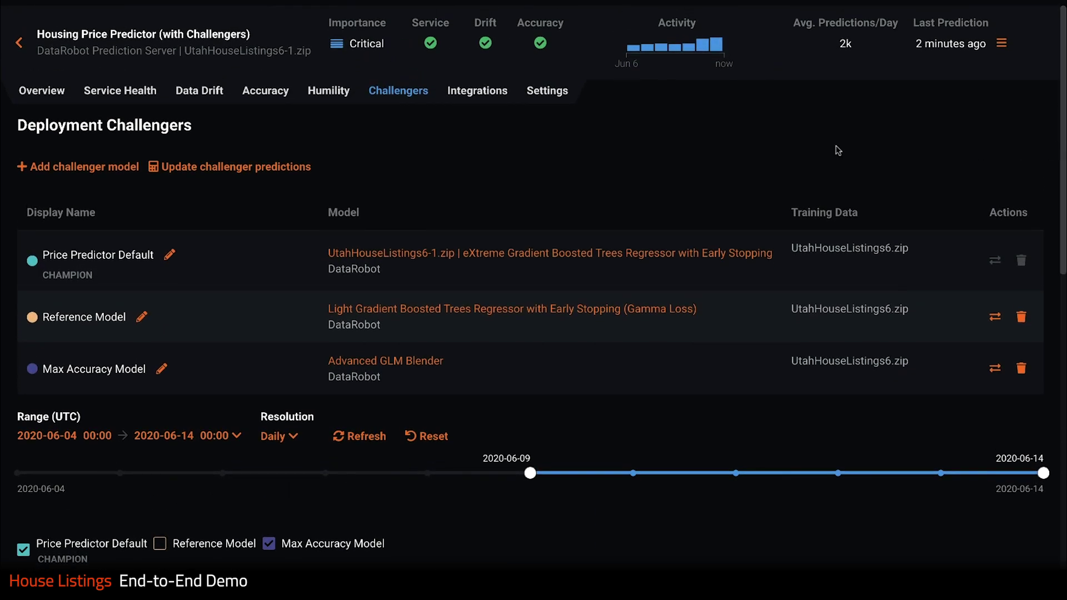
Step: Add the eXtreme Gradient Boosted Trees (Gamma Loss) model as a new deployment challenger
{"action": "left_click", "coordinate": [112, 169]}
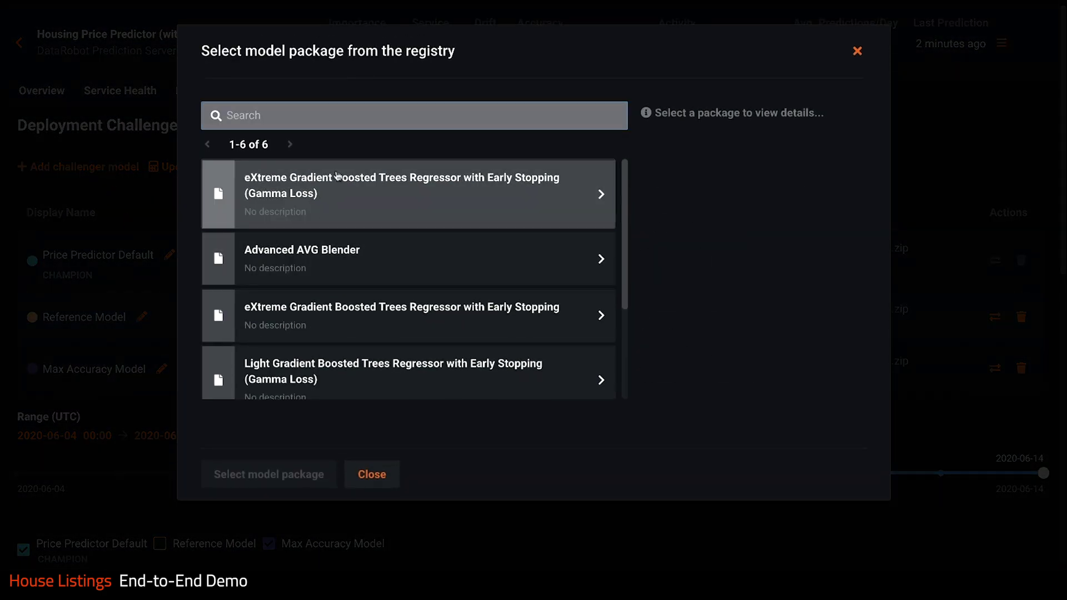
{"action": "left_click", "coordinate": [336, 175]}
{"action": "left_click", "coordinate": [249, 475]}
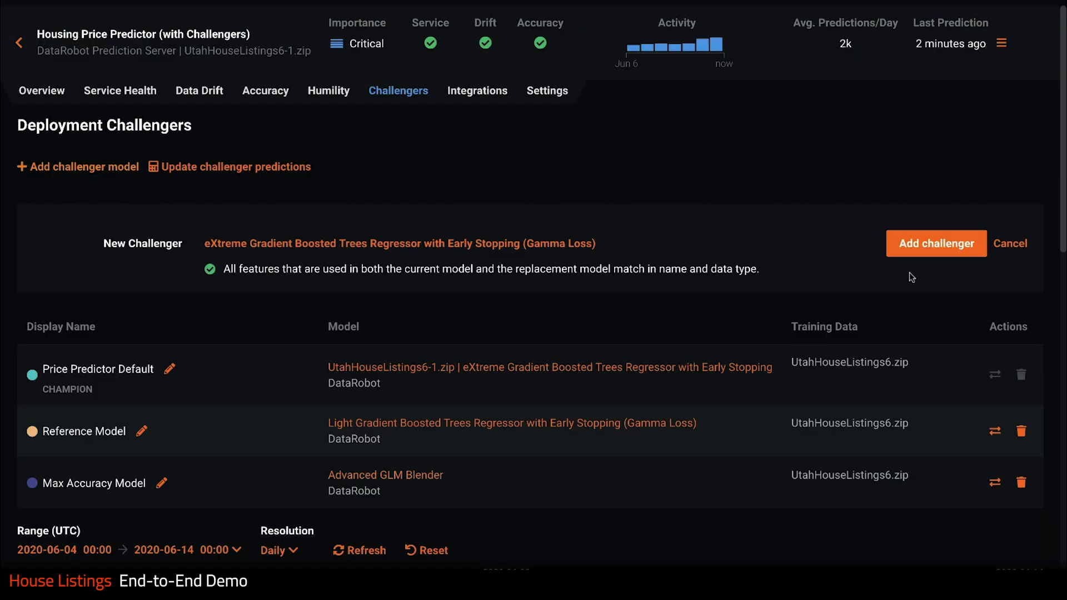
{"action": "left_click", "coordinate": [916, 250]}
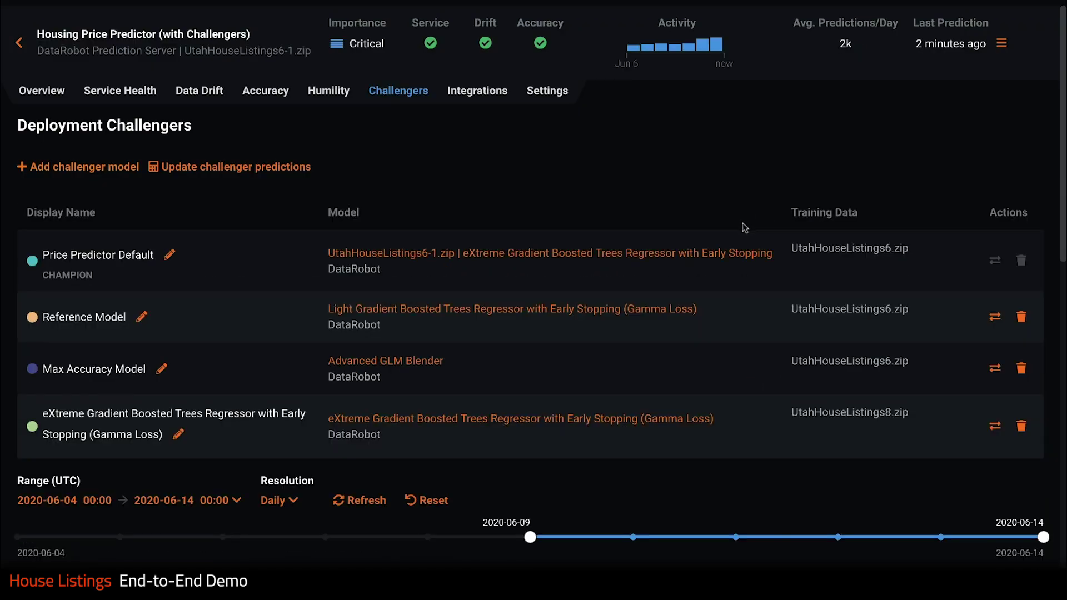
Step: Rename the new Gamma Loss challenger to 'AI Experience Model'
{"action": "left_click", "coordinate": [179, 434]}
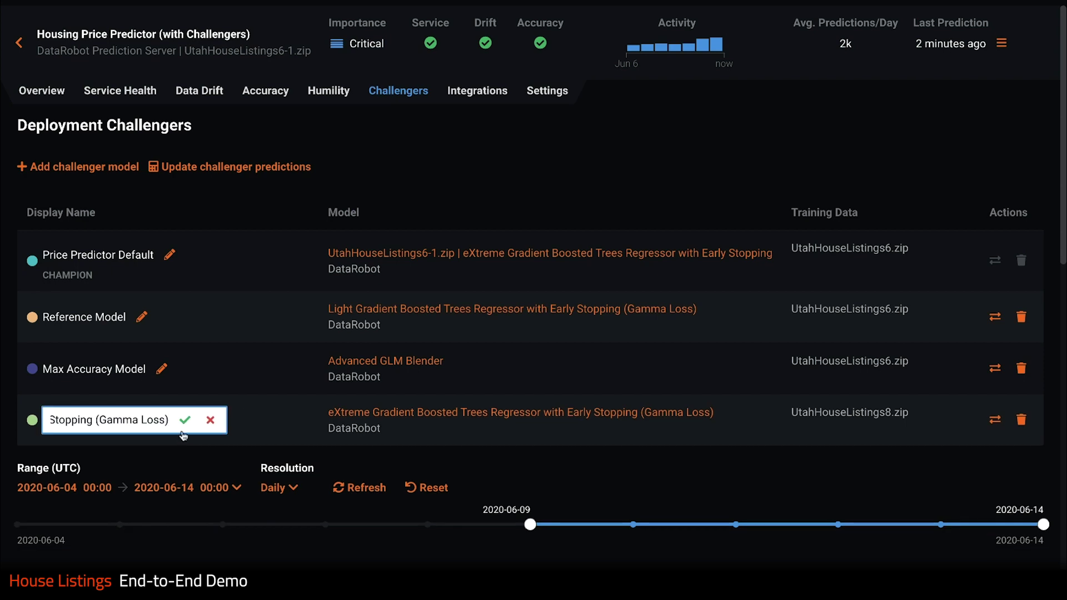
{"action": "key", "text": "ctrl+a"}
{"action": "type", "text": "Al"}
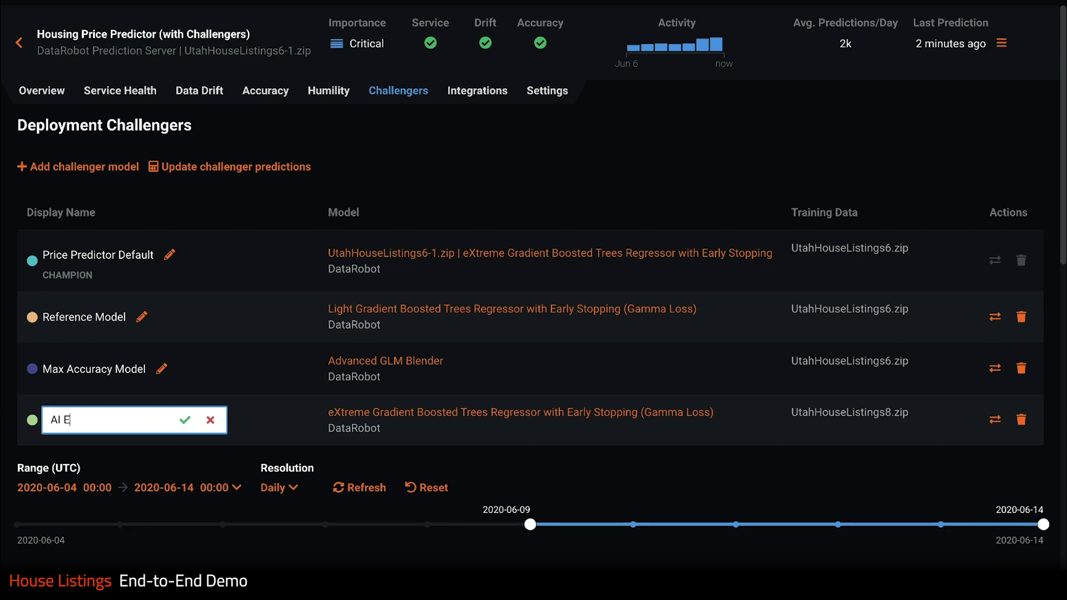
{"action": "type", "text": " Experience Model"}
{"action": "left_click", "coordinate": [184, 420]}
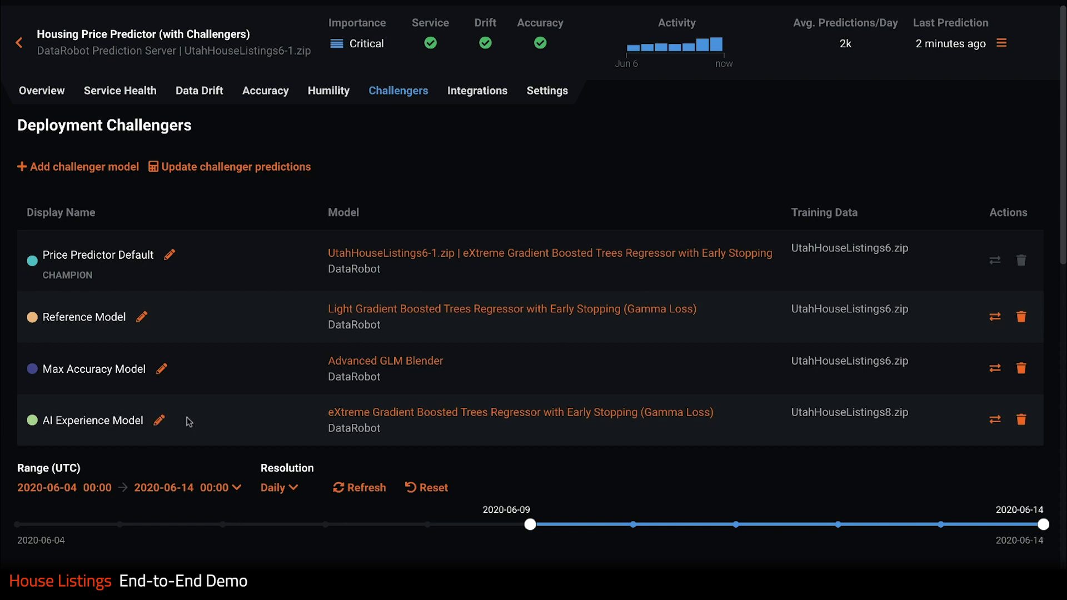
Step: Review replacing the Max Accuracy Model champion with Advanced GLM Blender, then cancel, keeping XGBoost champion
{"action": "left_click", "coordinate": [995, 369]}
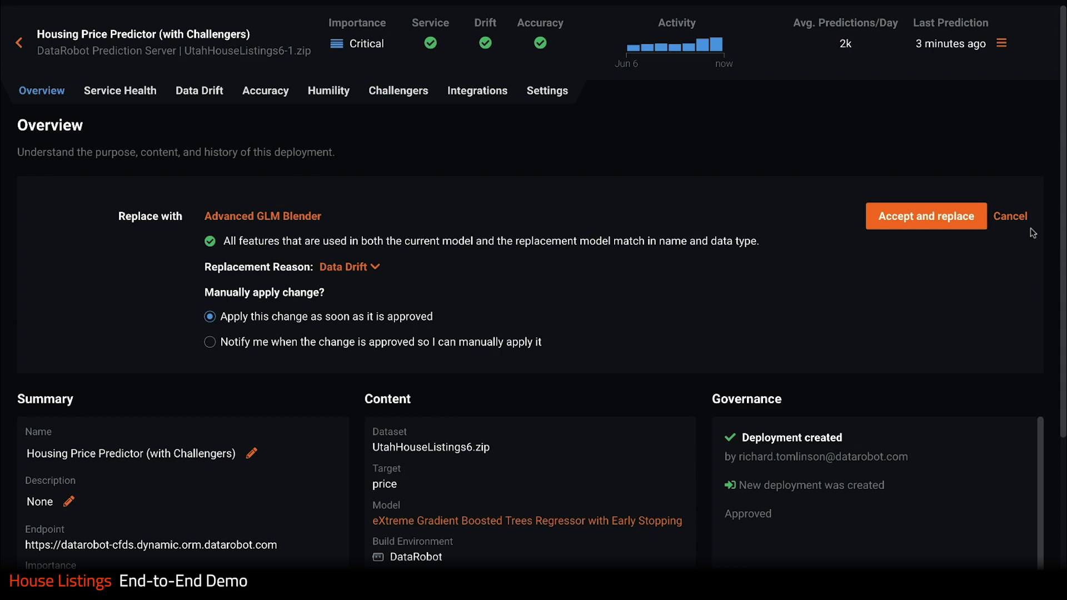
{"action": "scroll", "coordinate": [1032, 234], "scroll_direction": "down", "scroll_amount": 4}
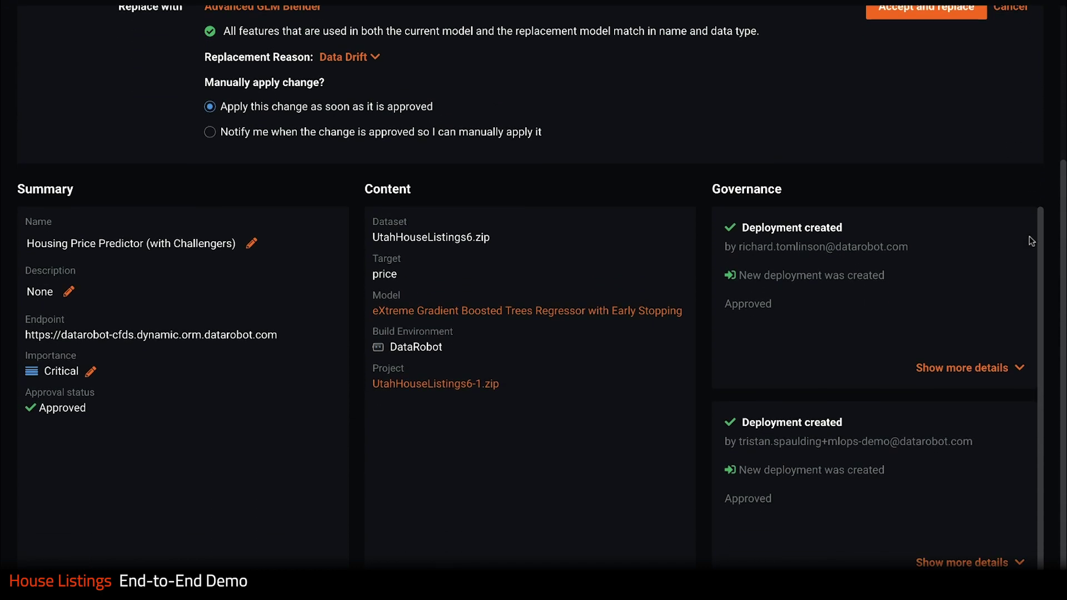
{"action": "scroll", "coordinate": [1032, 240], "scroll_direction": "up", "scroll_amount": 4}
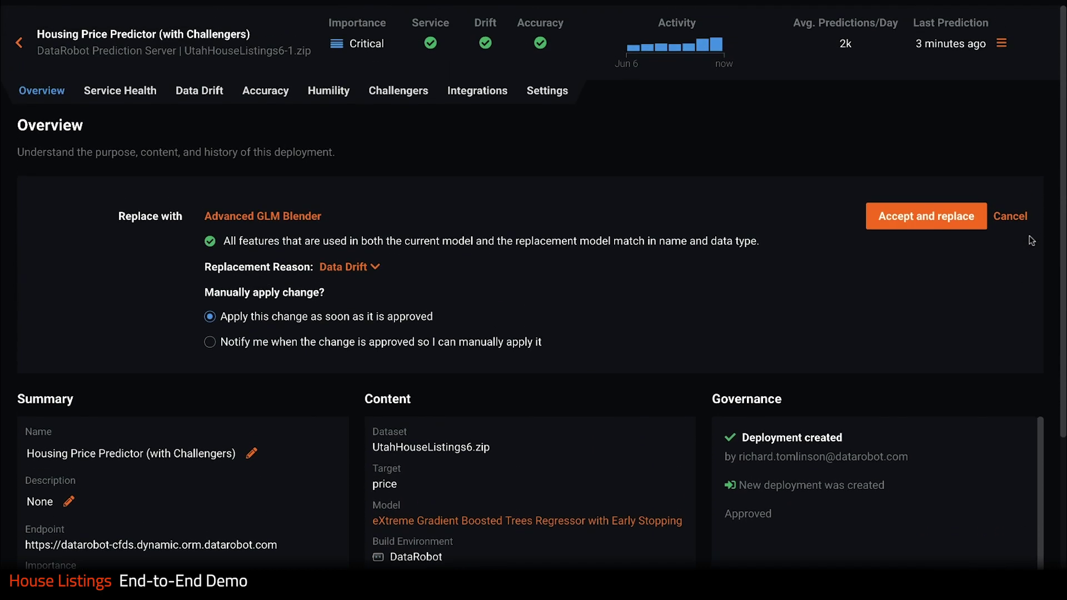
{"action": "left_click", "coordinate": [1011, 219]}
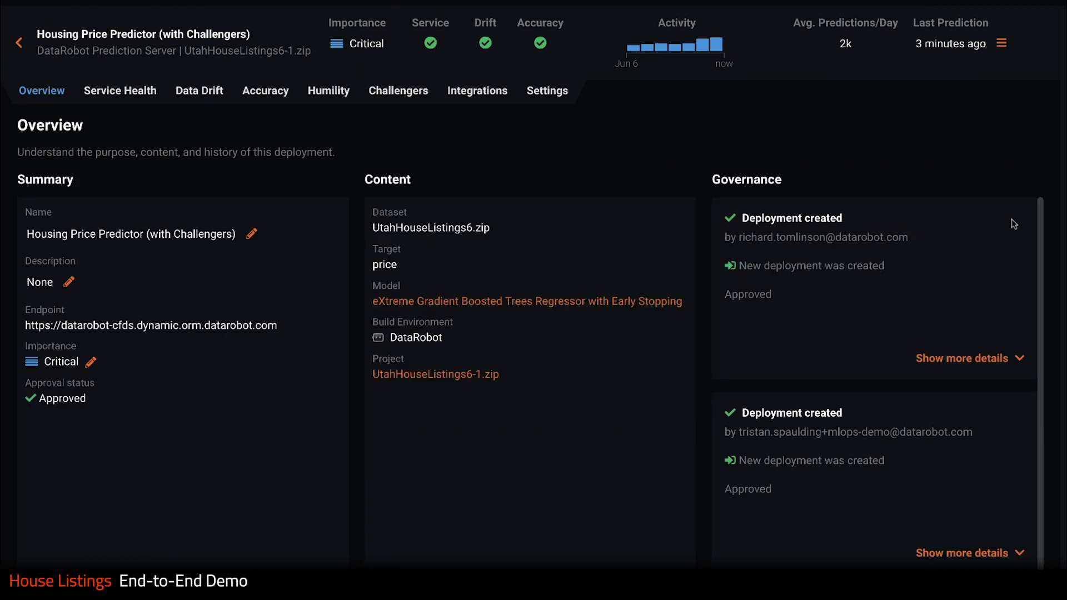
{"action": "scroll", "coordinate": [1014, 223], "scroll_direction": "up", "scroll_amount": 2}
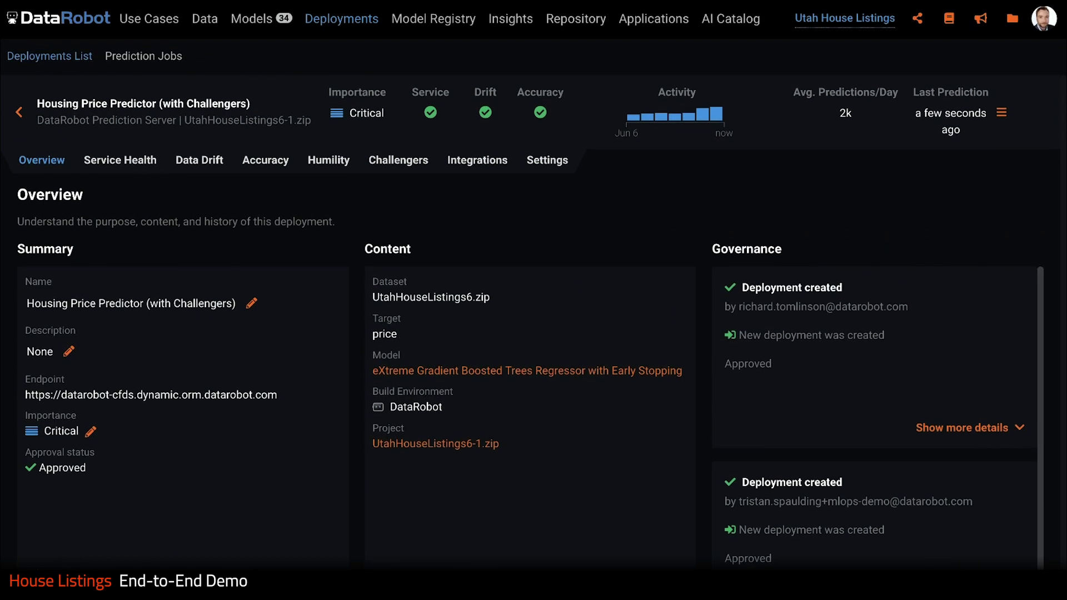
Step: Filter the Use Cases list by stage, trying Ideation before settling on In Production (10 use cases)
{"action": "left_click", "coordinate": [133, 22]}
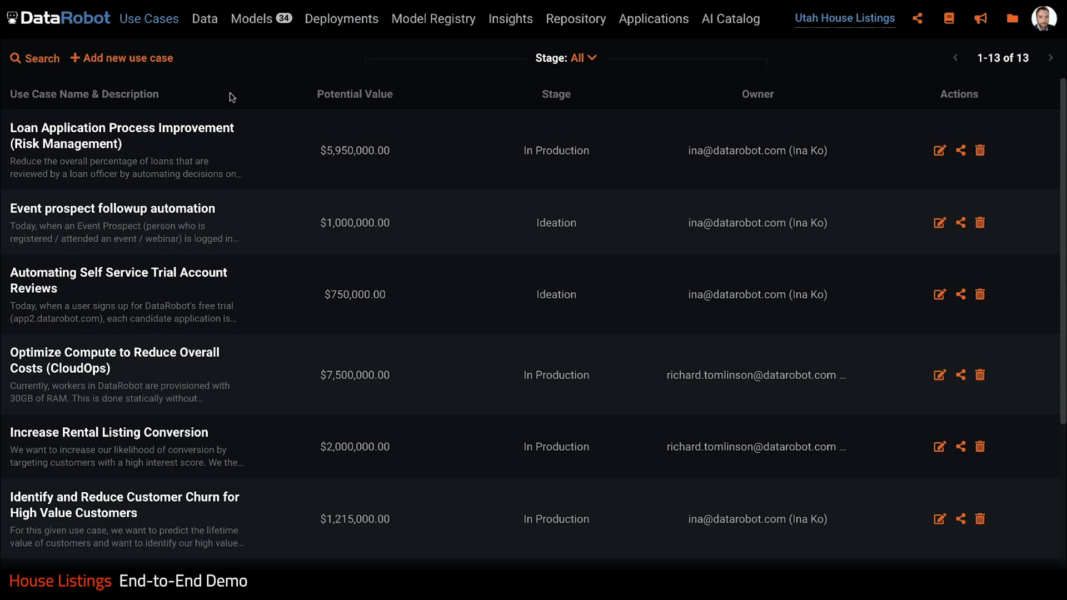
{"action": "left_click", "coordinate": [589, 58]}
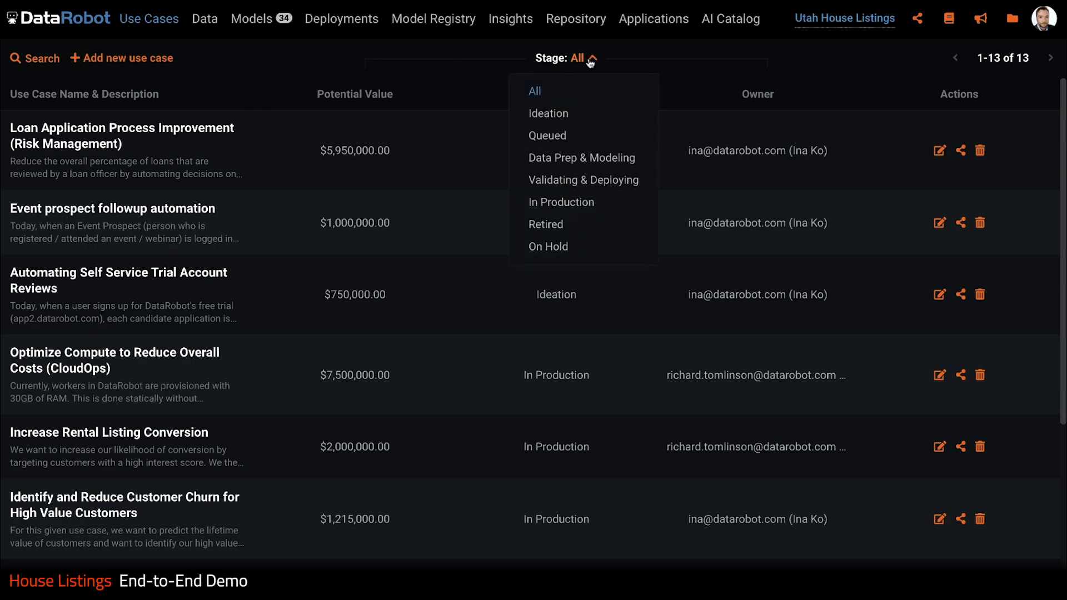
{"action": "left_click", "coordinate": [571, 115]}
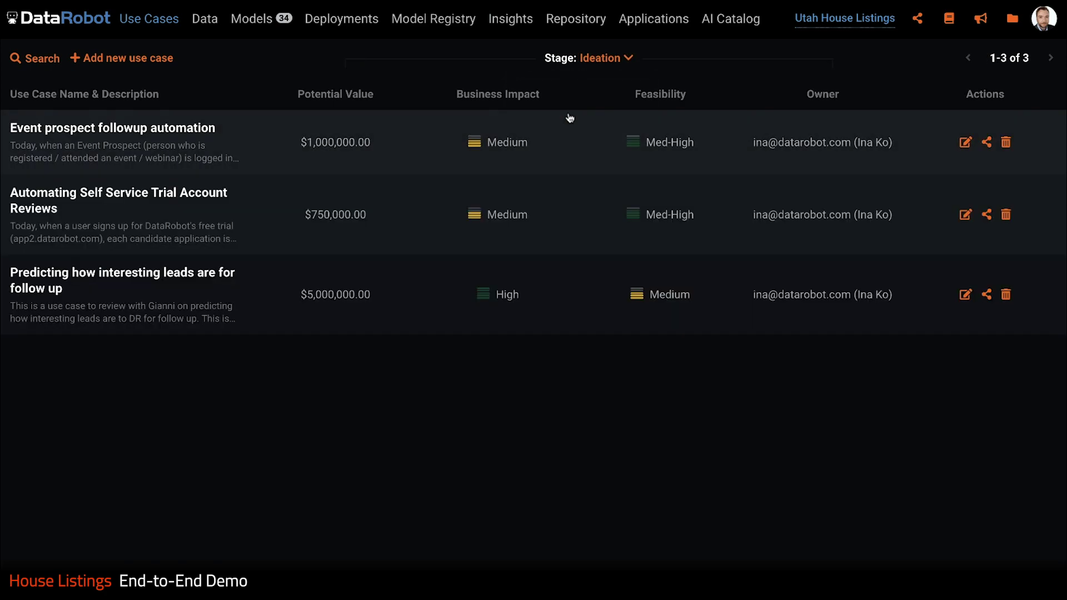
{"action": "left_click", "coordinate": [621, 61]}
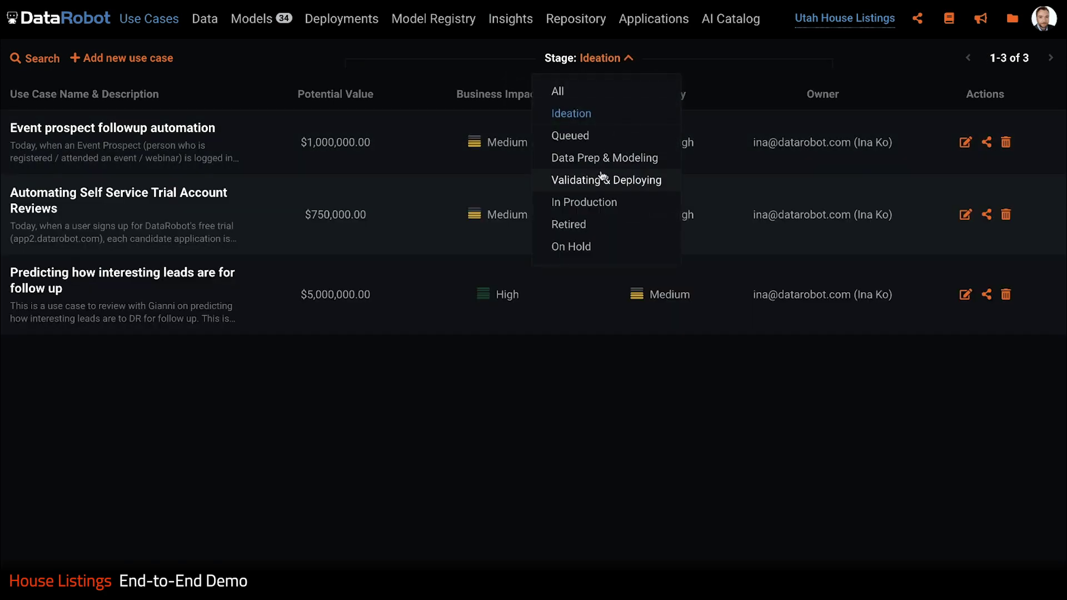
{"action": "left_click", "coordinate": [596, 200]}
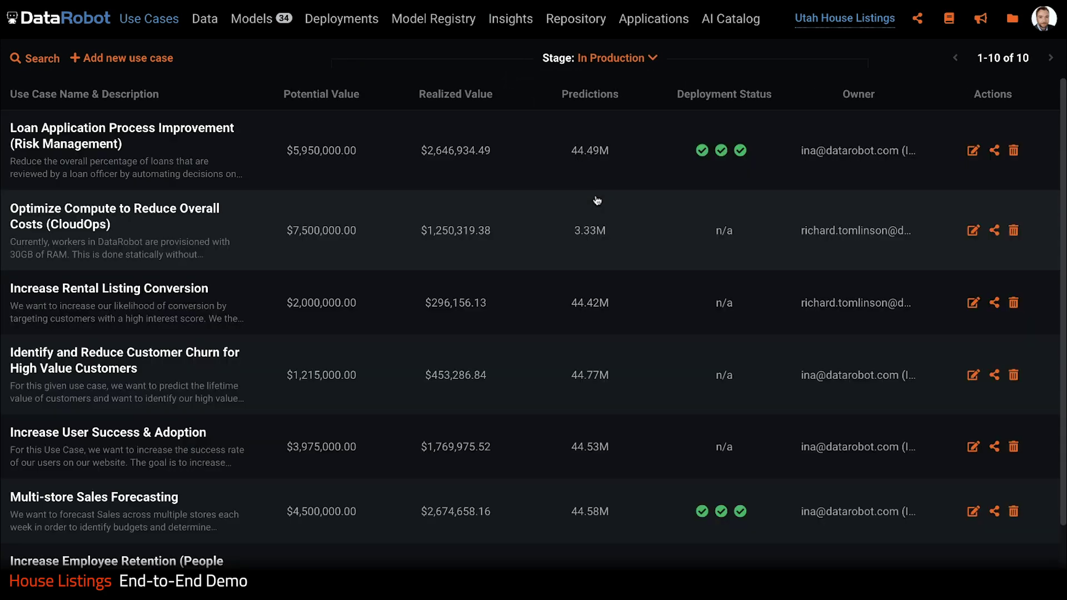
{"action": "scroll", "coordinate": [570, 189], "scroll_direction": "down", "scroll_amount": 5}
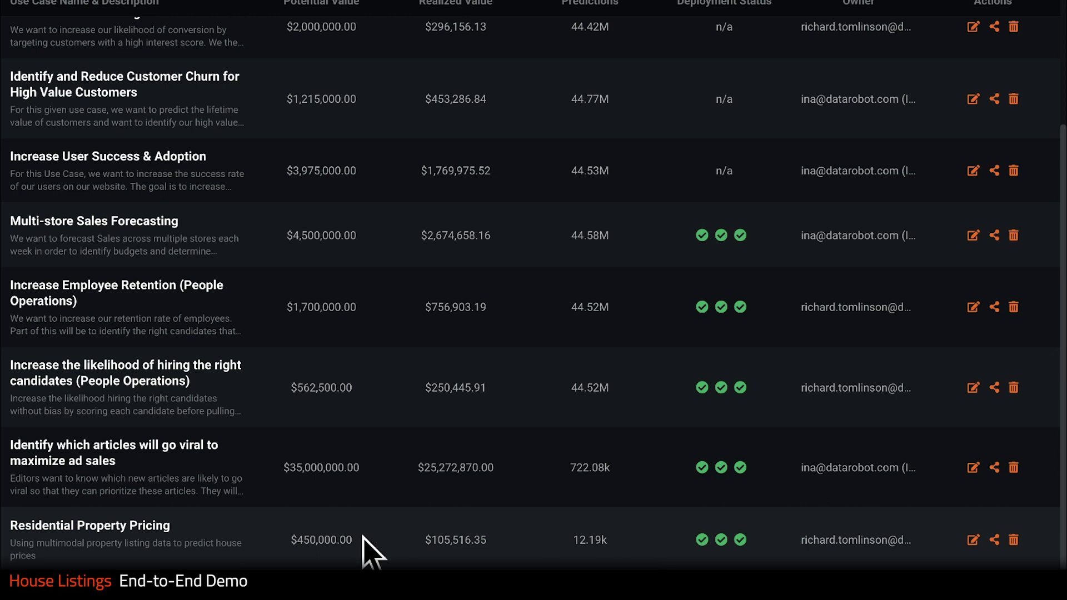
Step: Show Residential Property Pricing's Value tab with realized value and prediction charts set to 1W
{"action": "left_click", "coordinate": [136, 531]}
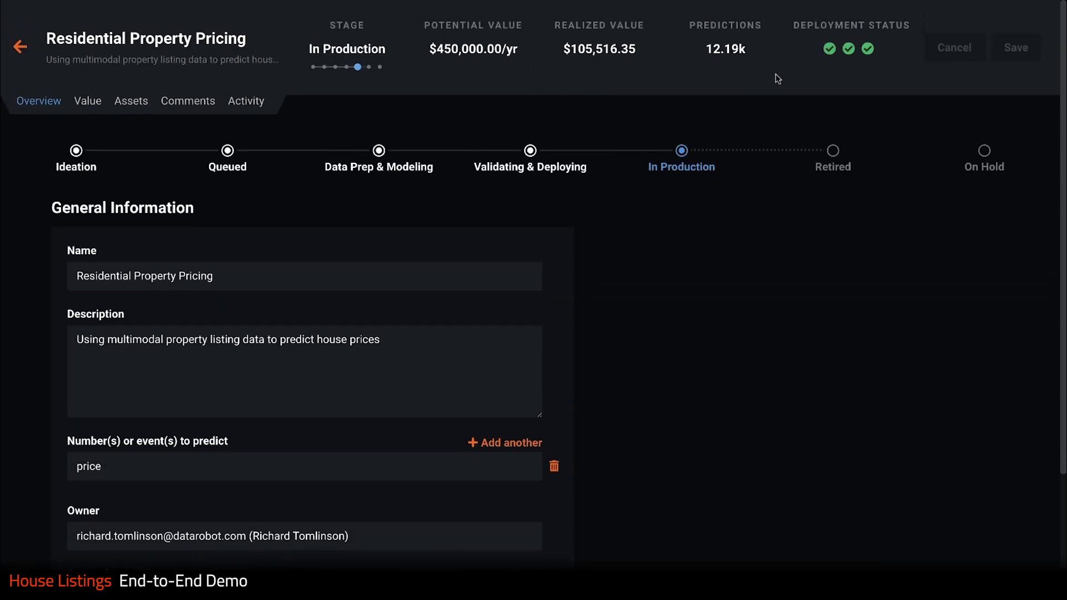
{"action": "scroll", "coordinate": [775, 73], "scroll_direction": "down", "scroll_amount": 3}
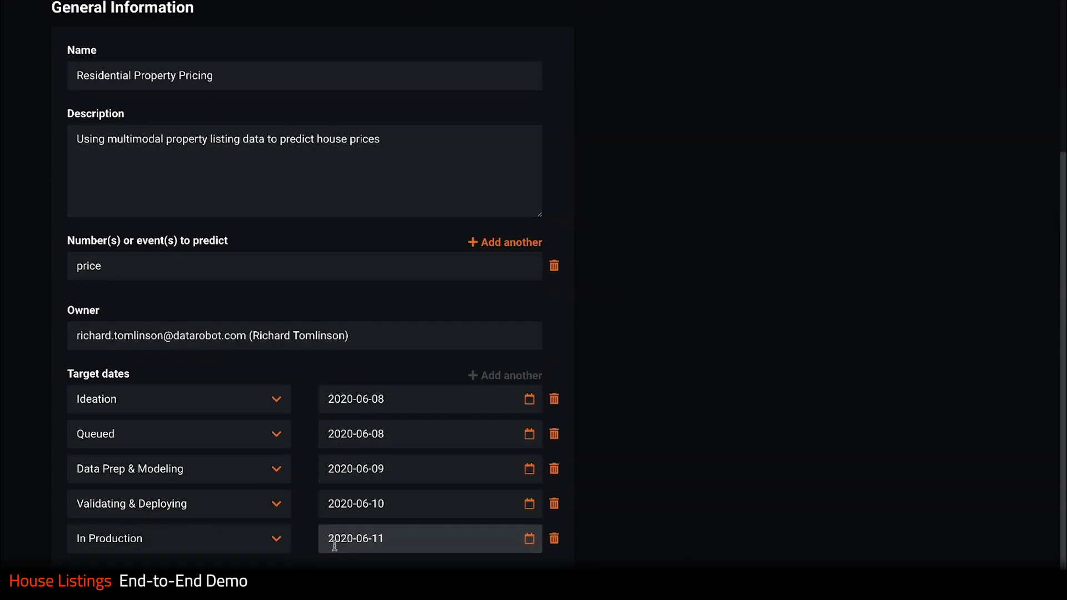
{"action": "scroll", "coordinate": [335, 545], "scroll_direction": "up", "scroll_amount": 3}
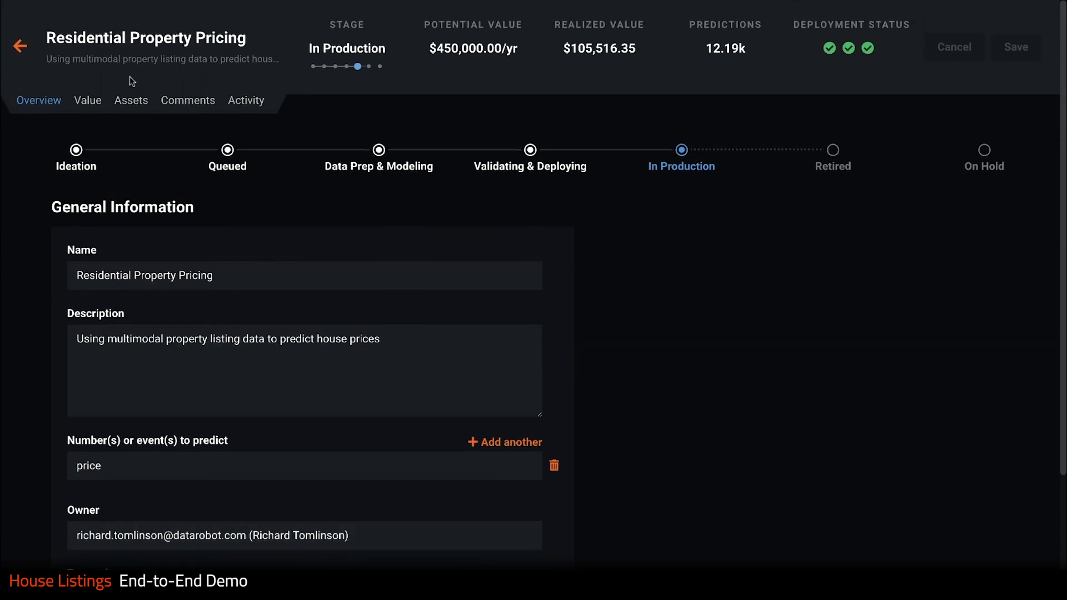
{"action": "left_click", "coordinate": [93, 105]}
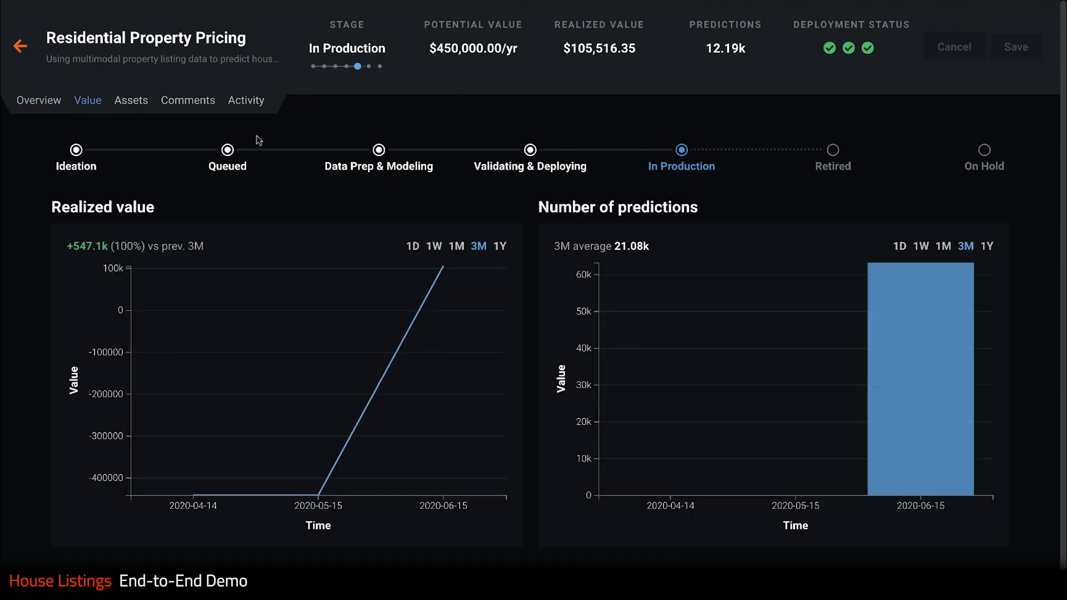
{"action": "left_click", "coordinate": [434, 245]}
{"action": "left_click", "coordinate": [922, 246]}
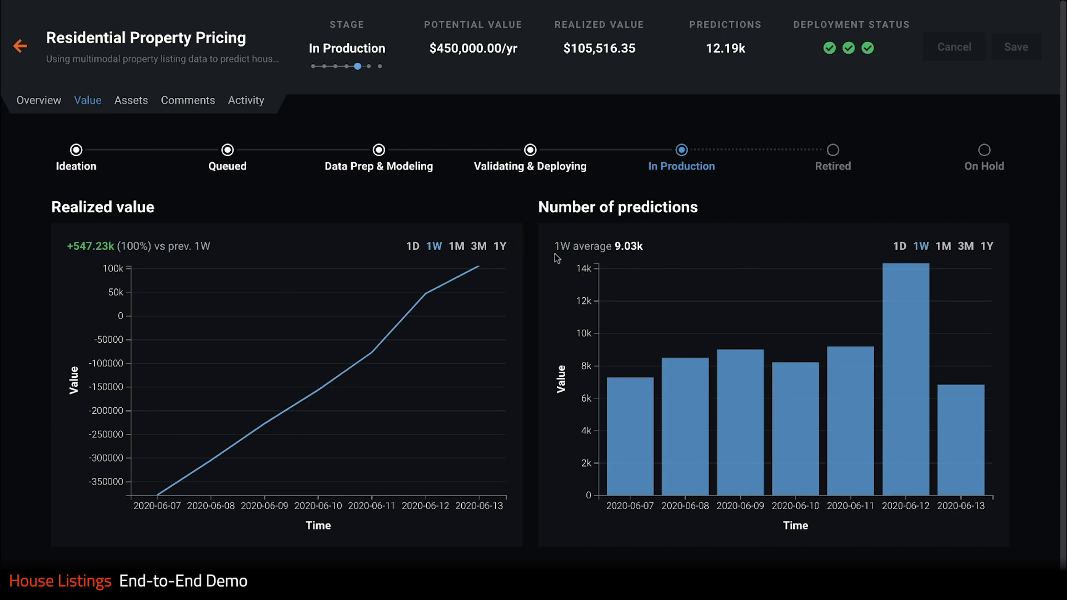
Step: Reveal the use case's potential value information below the weekly charts
{"action": "scroll", "coordinate": [533, 261], "scroll_direction": "down", "scroll_amount": 1}
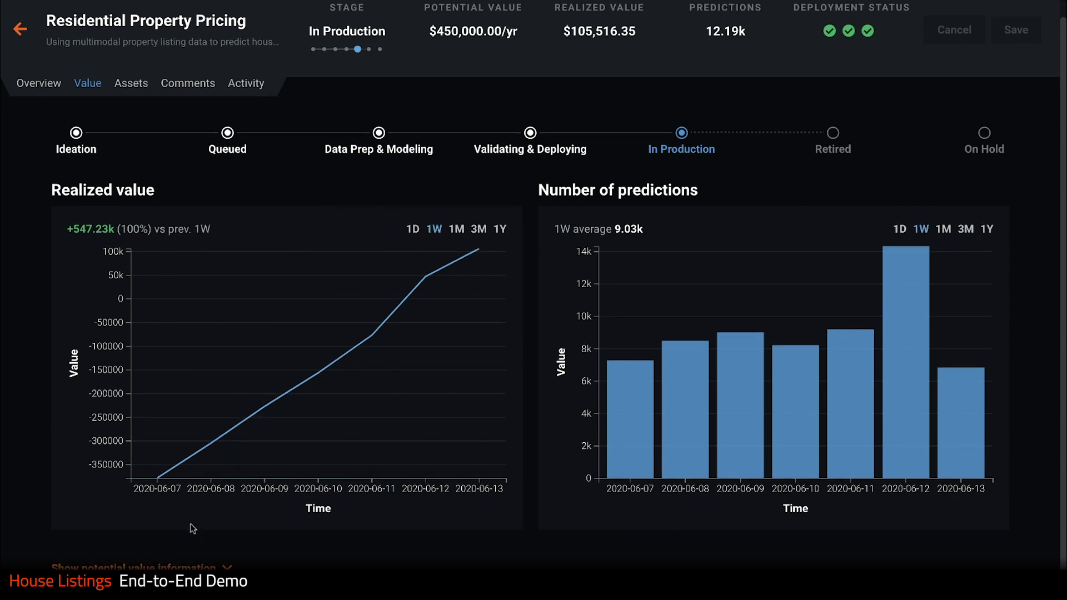
{"action": "left_click", "coordinate": [133, 567]}
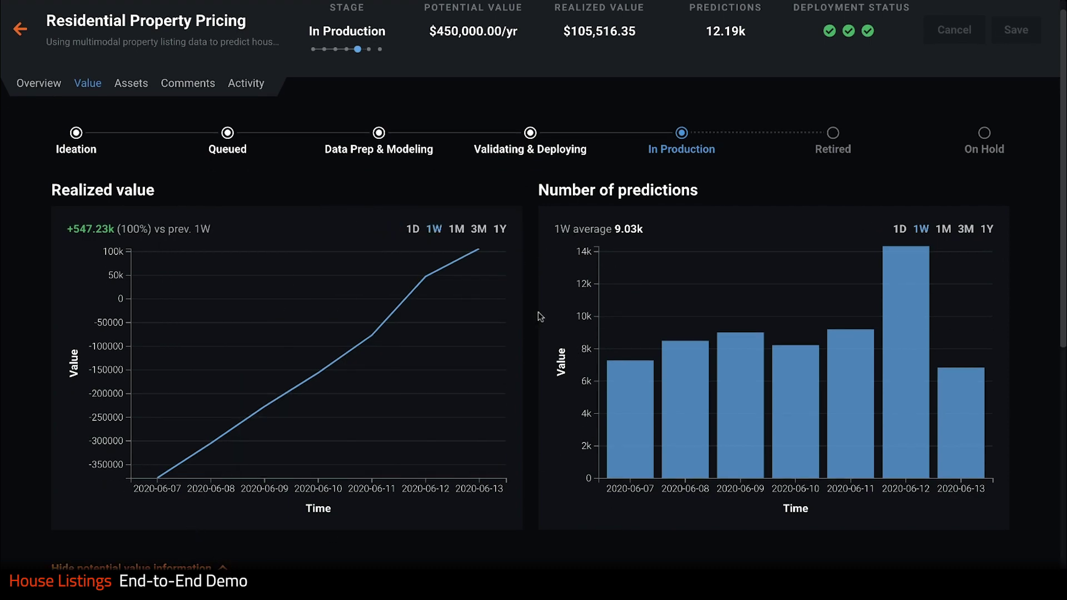
{"action": "scroll", "coordinate": [540, 317], "scroll_direction": "down", "scroll_amount": 9}
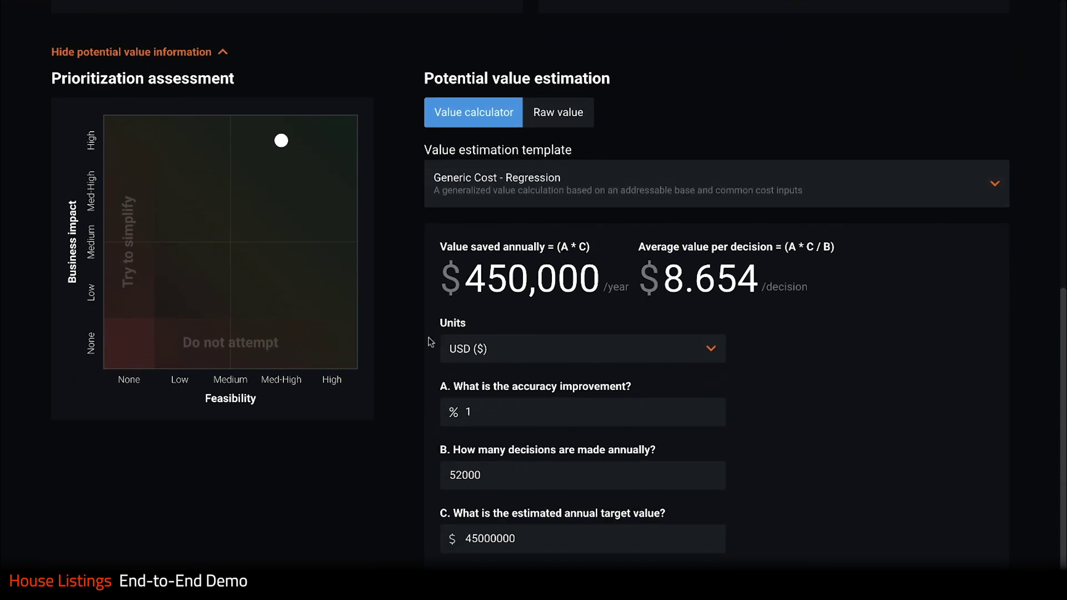
{"action": "scroll", "coordinate": [431, 342], "scroll_direction": "up", "scroll_amount": 10}
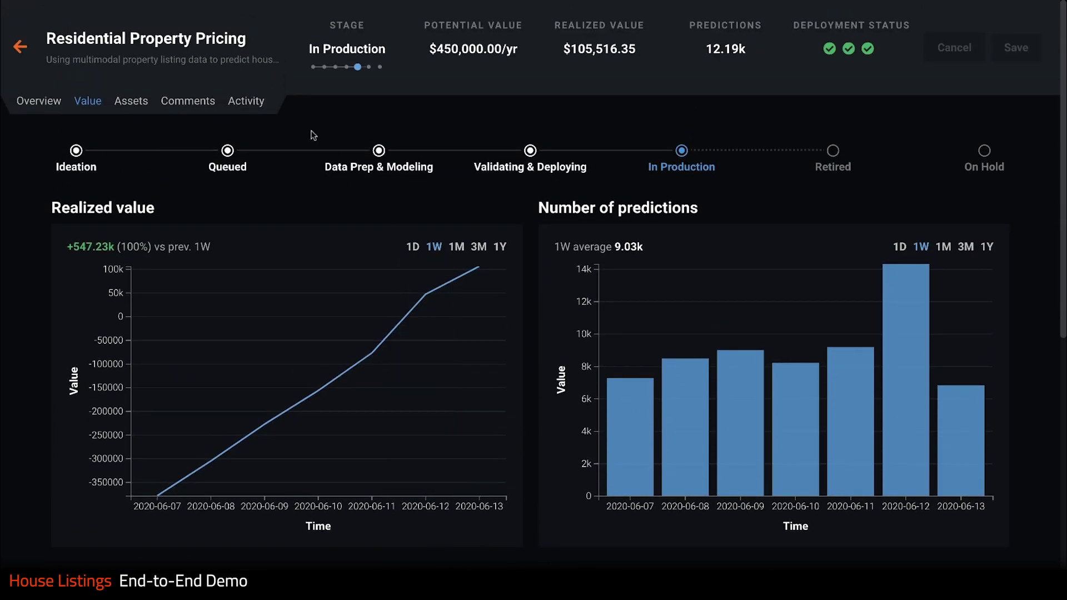
Step: Browse the use case's linked assets, then view its Comments tab with one recommending comment
{"action": "left_click", "coordinate": [125, 104]}
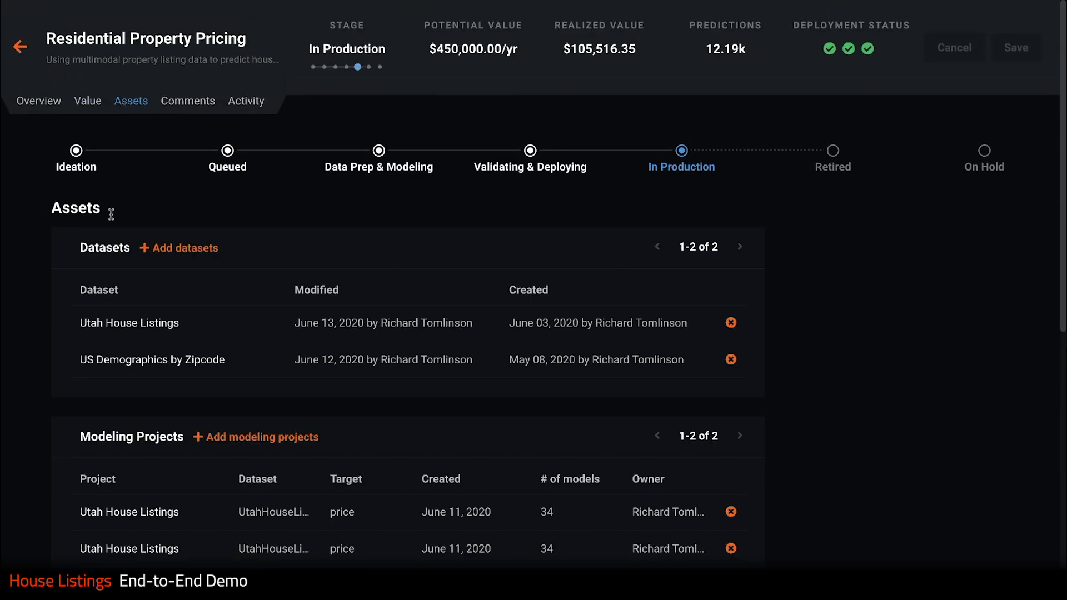
{"action": "scroll", "coordinate": [112, 271], "scroll_direction": "down", "scroll_amount": 5}
{"action": "scroll", "coordinate": [114, 267], "scroll_direction": "down", "scroll_amount": 6}
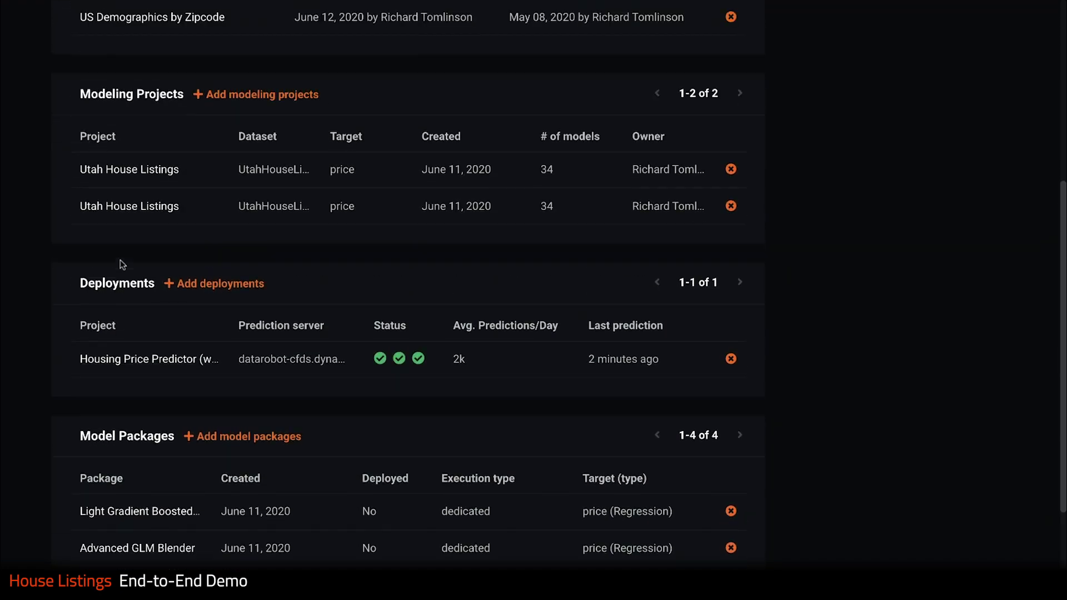
{"action": "scroll", "coordinate": [122, 264], "scroll_direction": "up", "scroll_amount": 5}
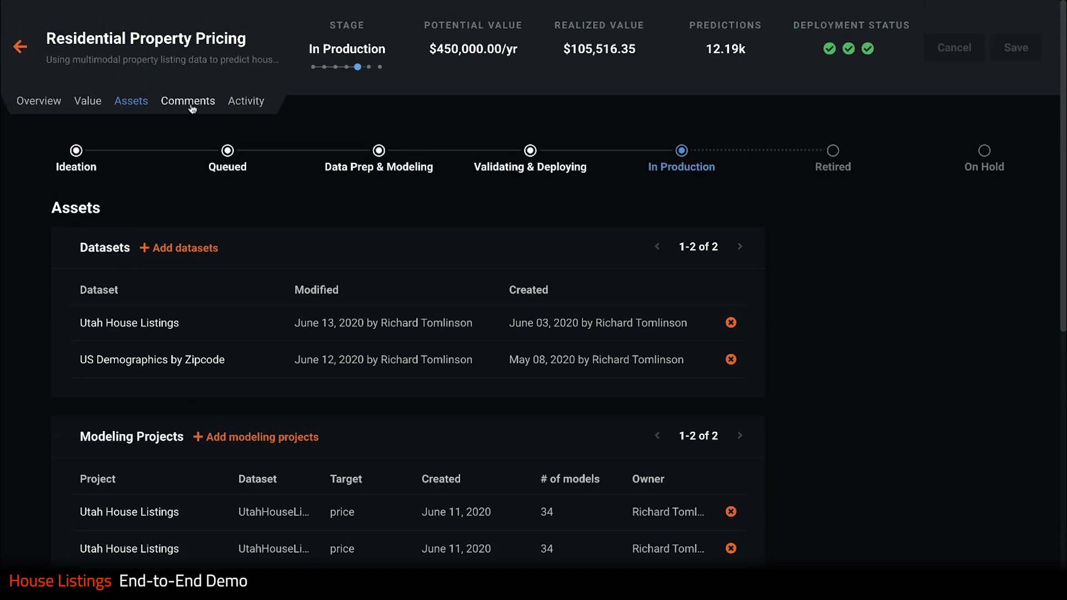
{"action": "left_click", "coordinate": [192, 105]}
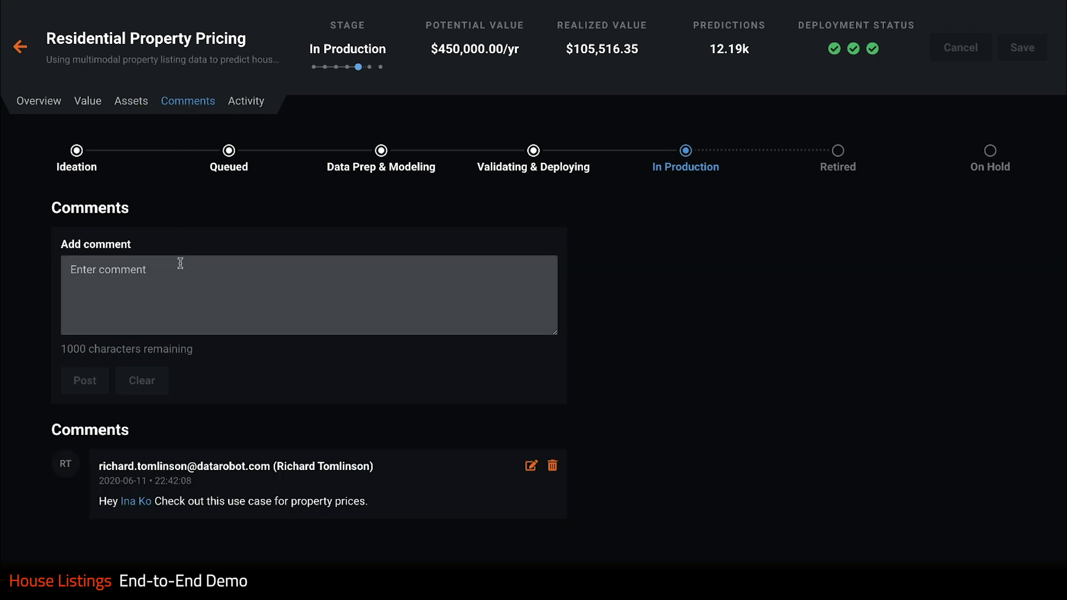